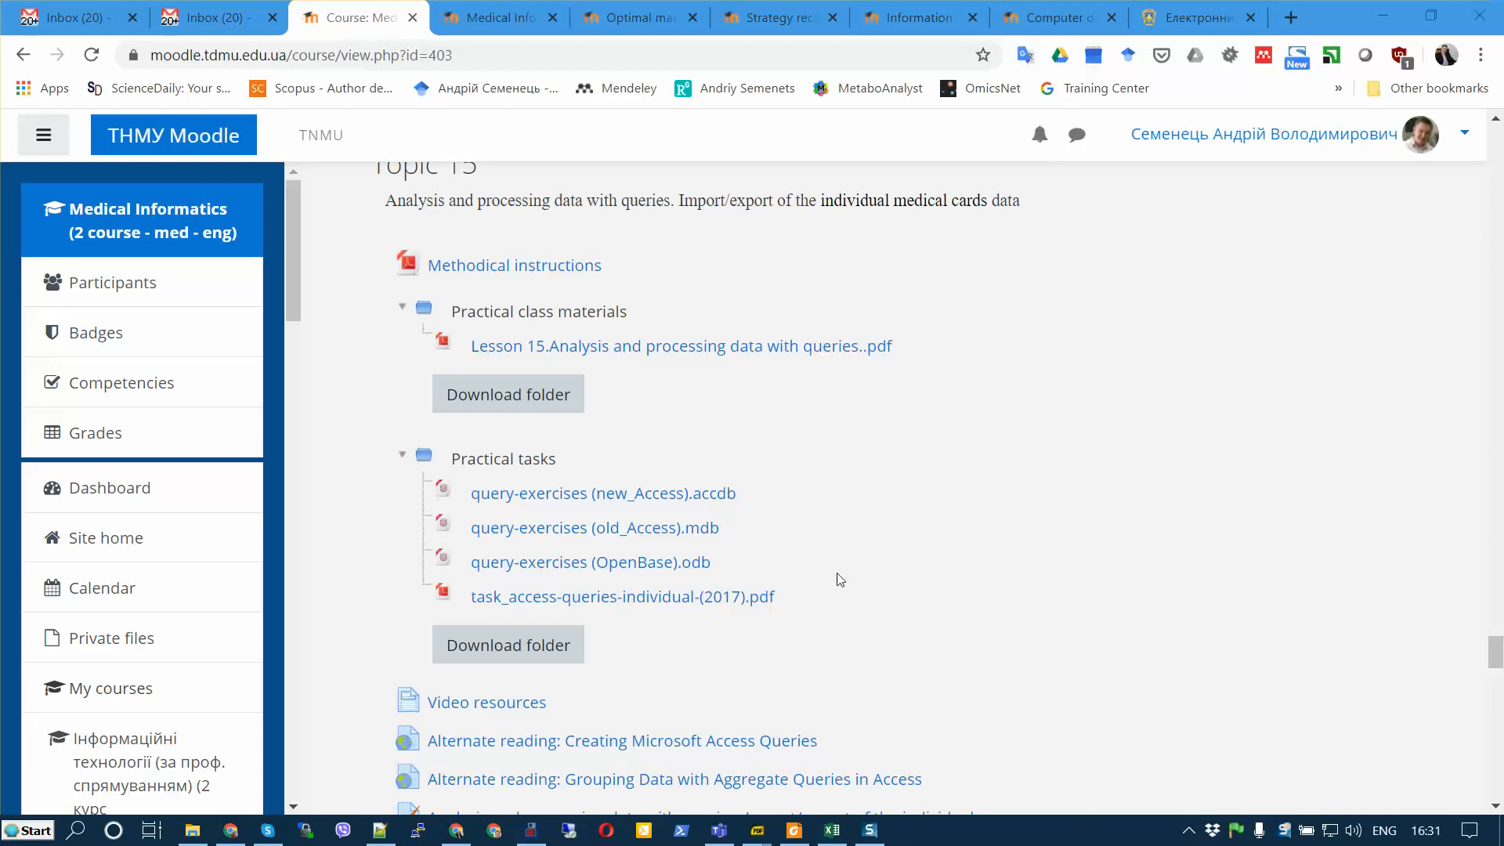
# - Review the Topic 15 materials on the Moodle course page and the video resources page on creating SELECT queries
pyautogui.scroll(1, 1498, 662)
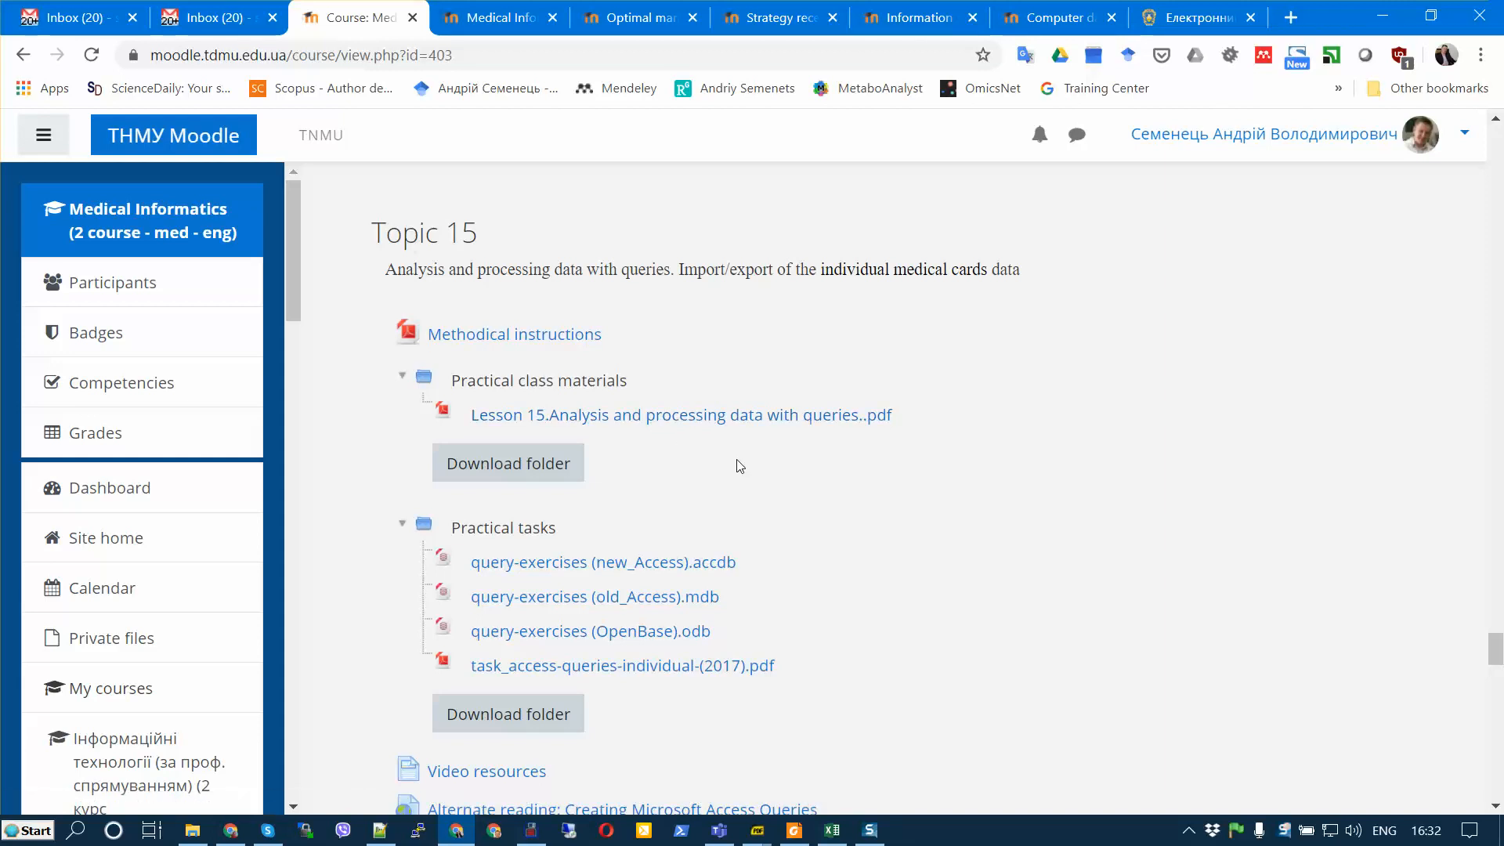
pyautogui.scroll(-1, 739, 466)
pyautogui.hotkey('ctrl', 'Tab')
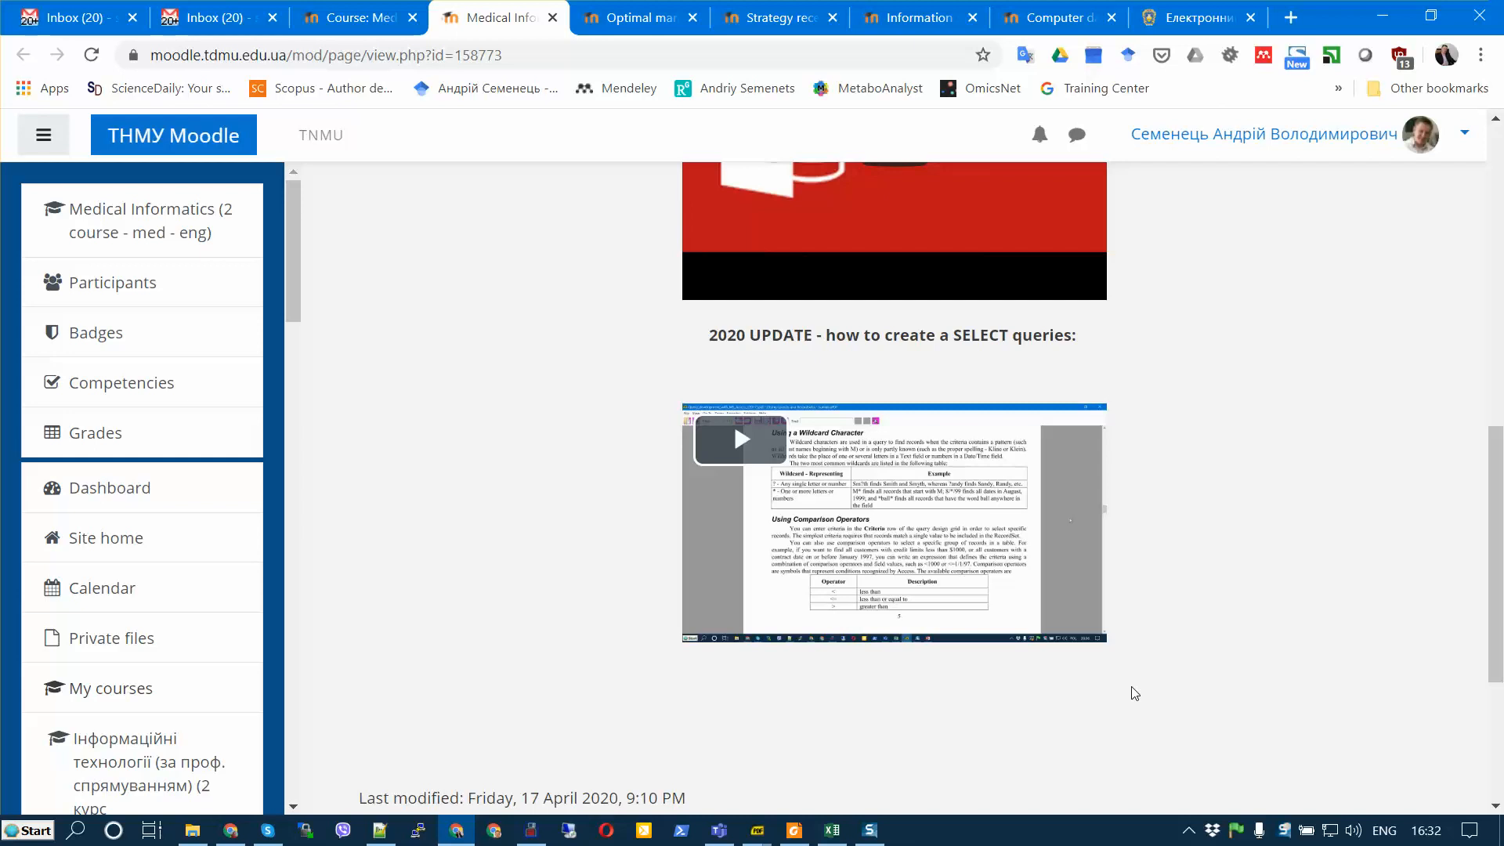
pyautogui.hotkey('ctrl', 'shift', 'Tab')
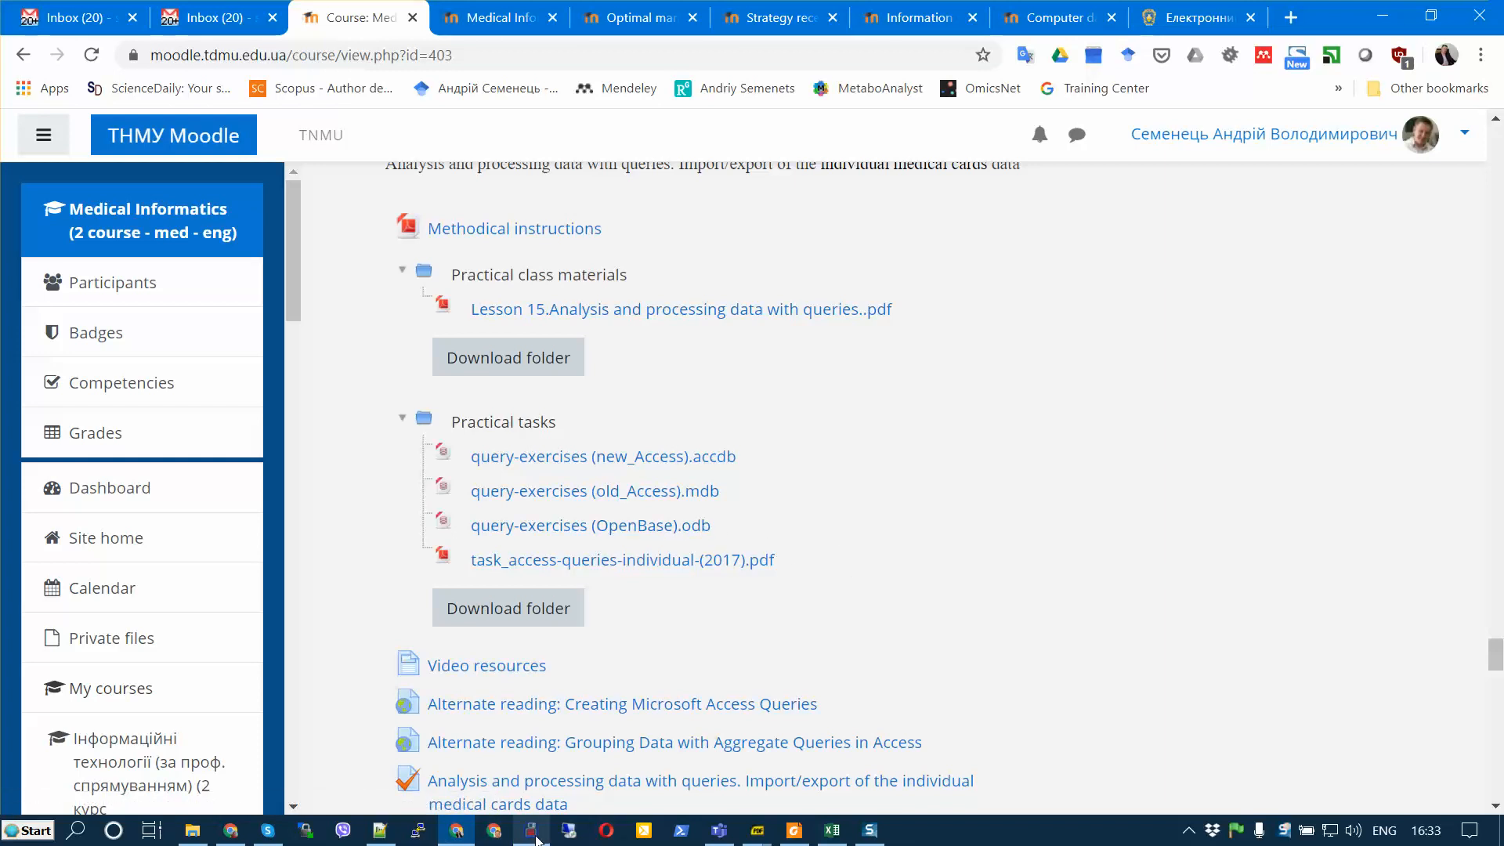
# - Switch to Total Commander, open query-exercises (OpenBase).odb in LibreOffice Base, and list the database's tables
pyautogui.click(532, 732)
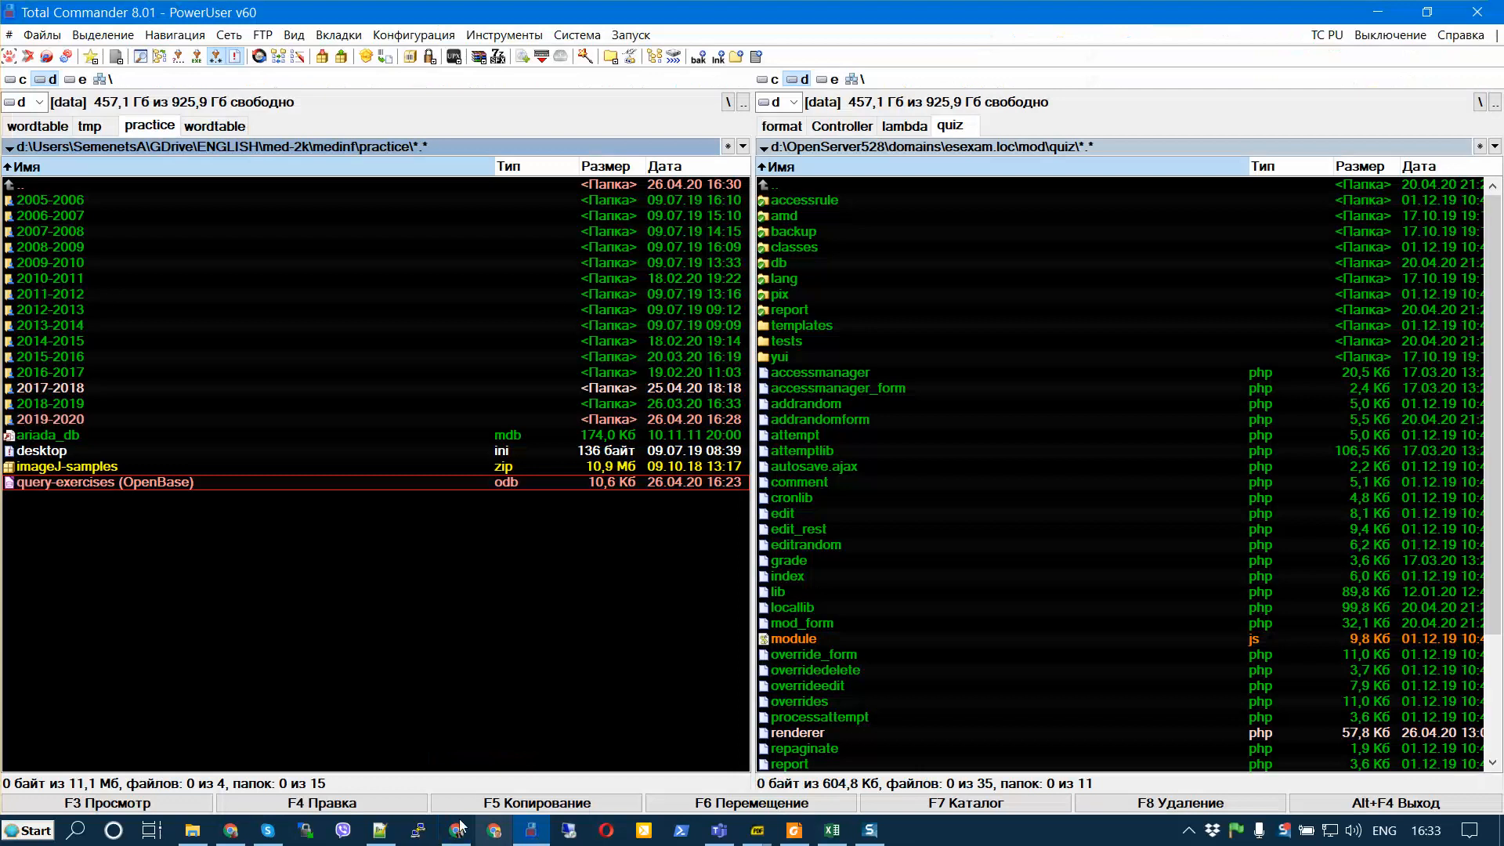
pyautogui.doubleClick(126, 486)
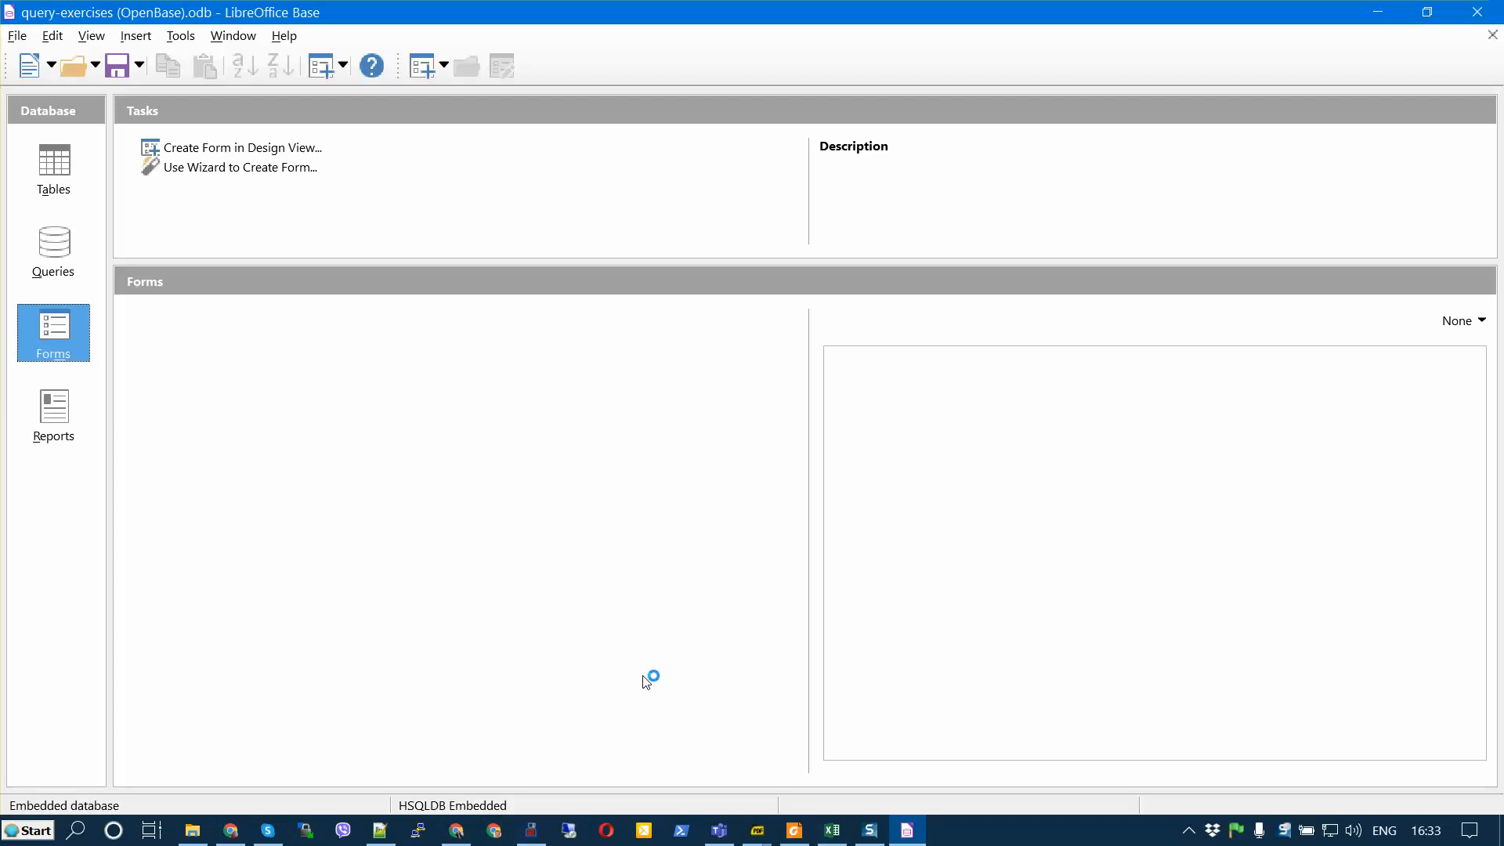
pyautogui.click(69, 180)
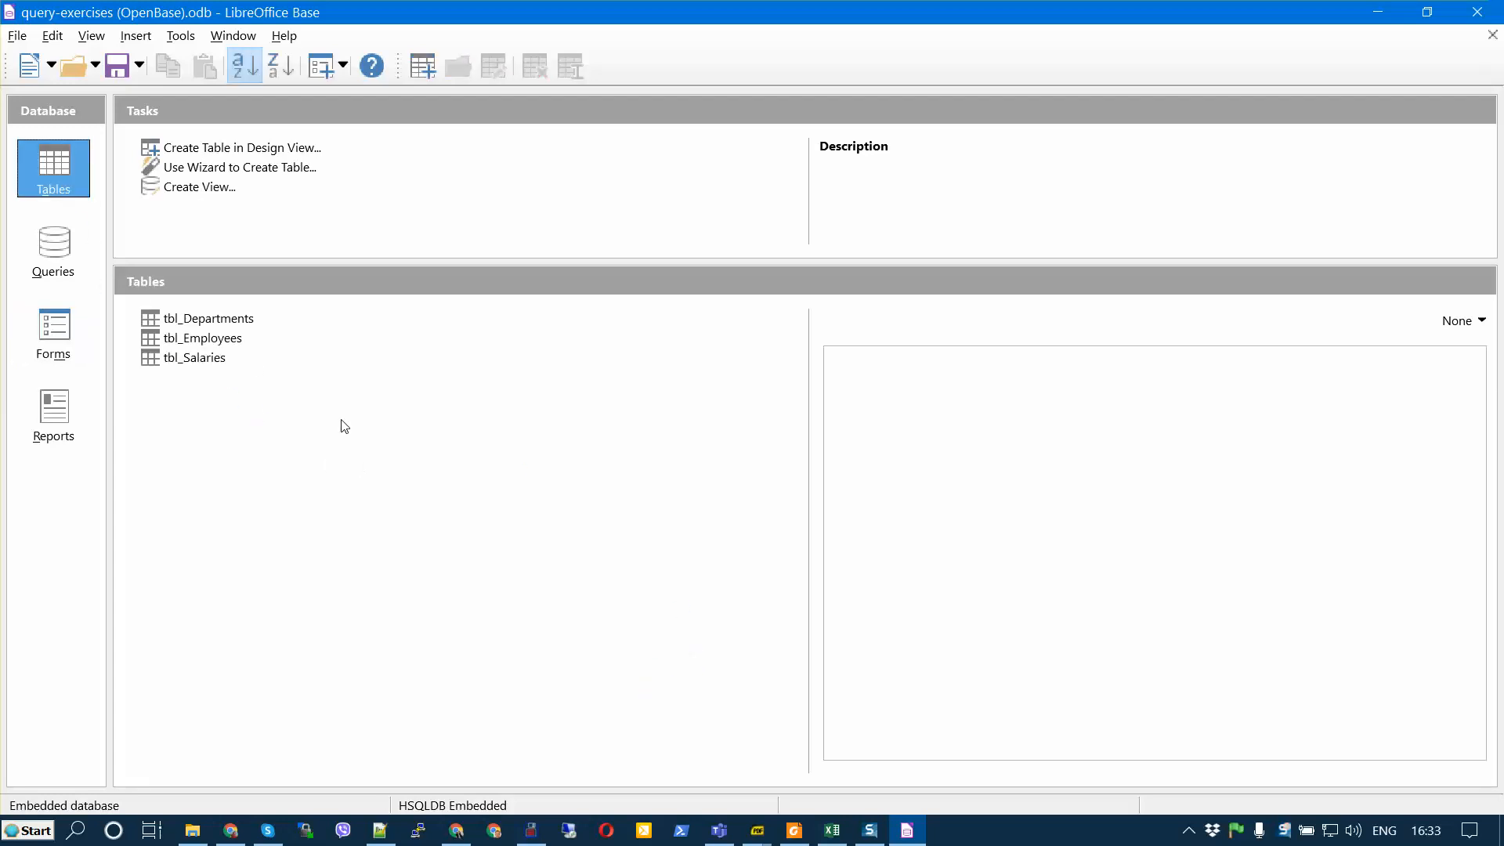
# - Open the tbl_Departments and tbl_Employees tables to examine their records, closing each one
pyautogui.doubleClick(229, 320)
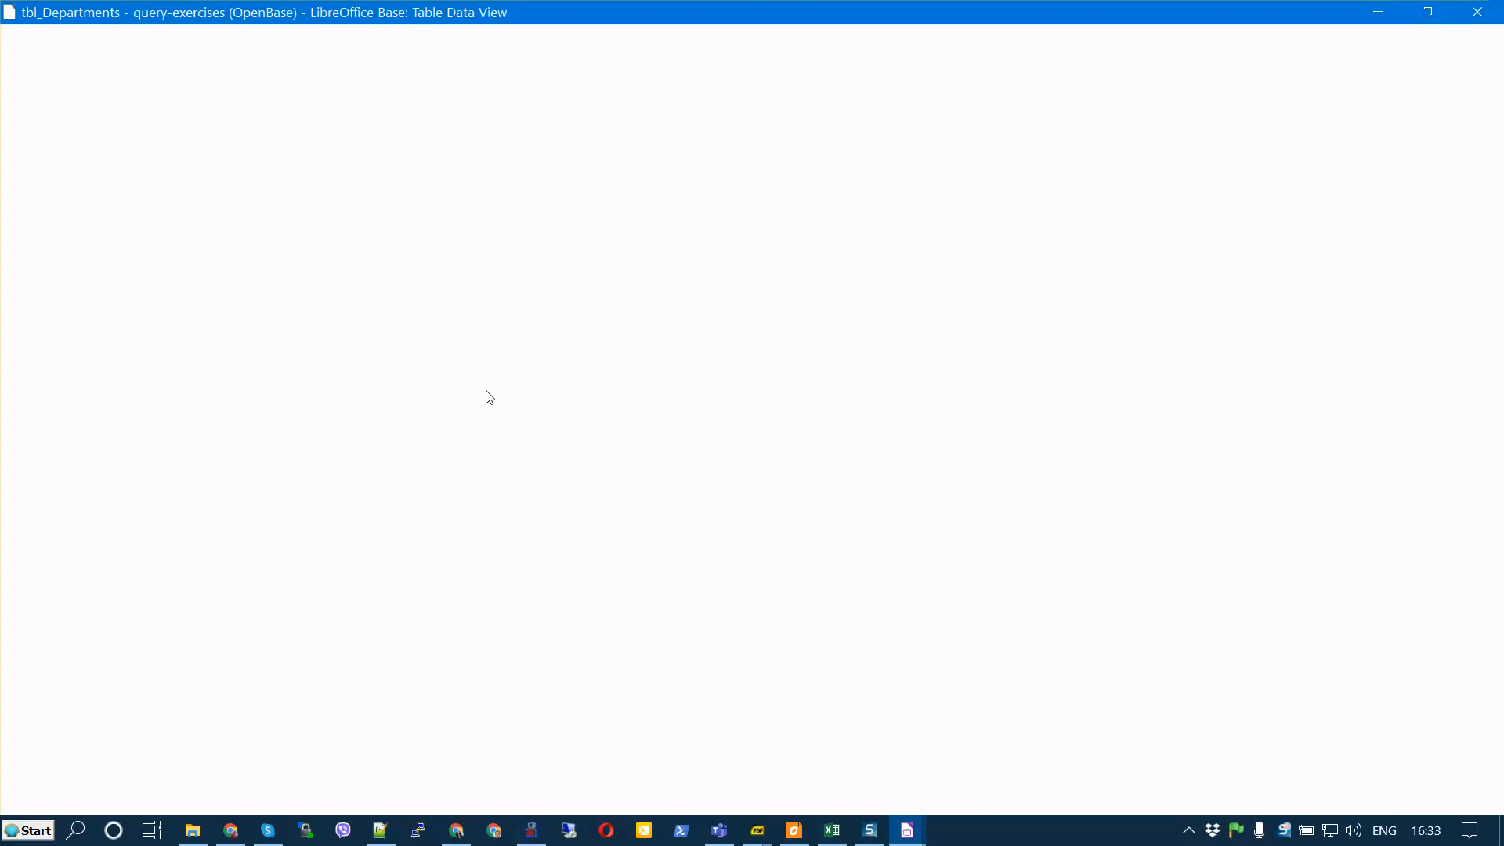
pyautogui.click(1478, 12)
pyautogui.doubleClick(232, 338)
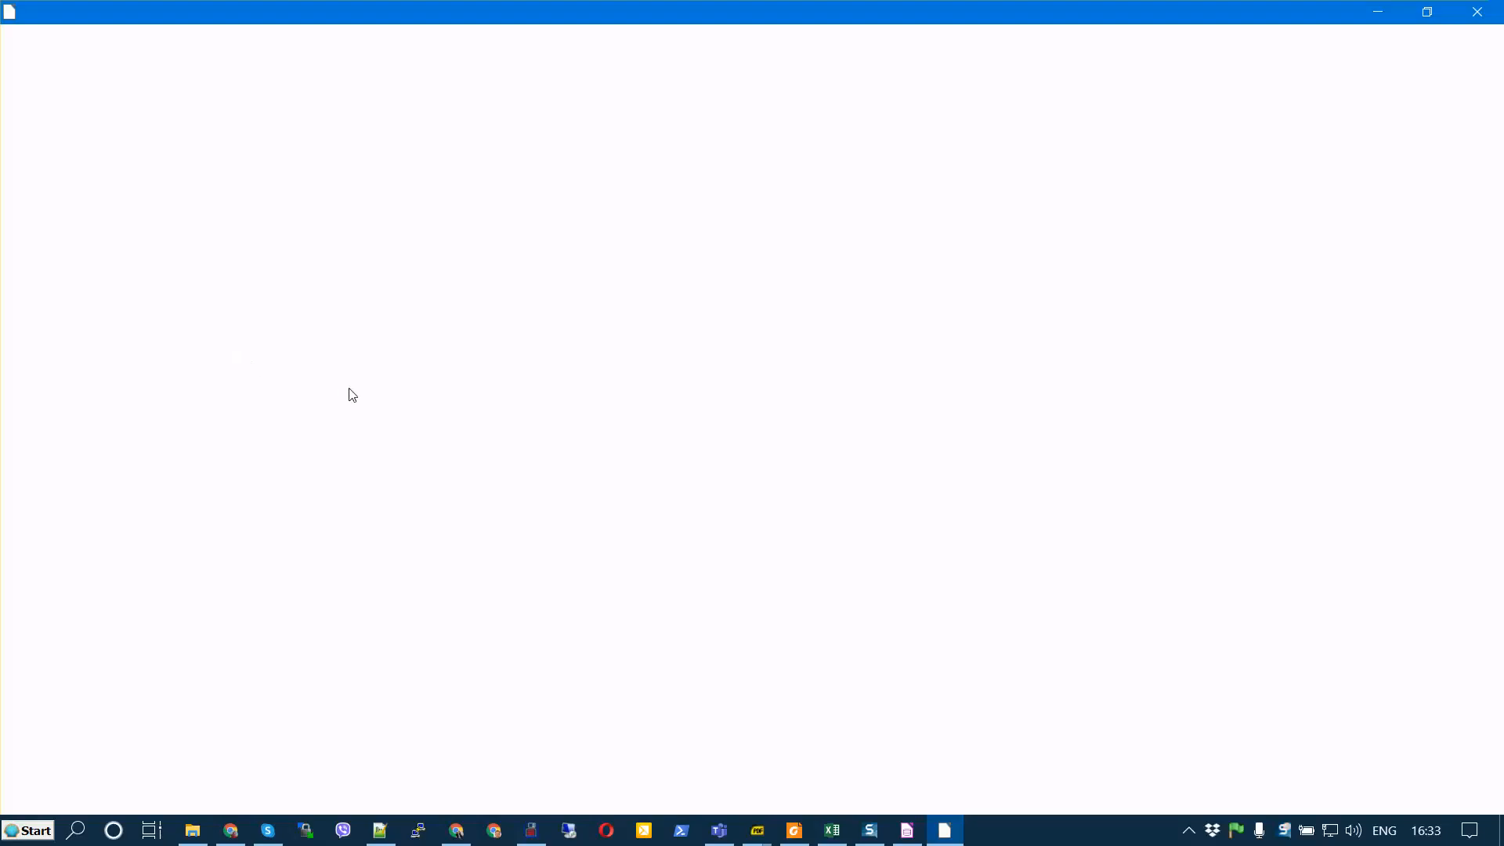
pyautogui.click(1471, 22)
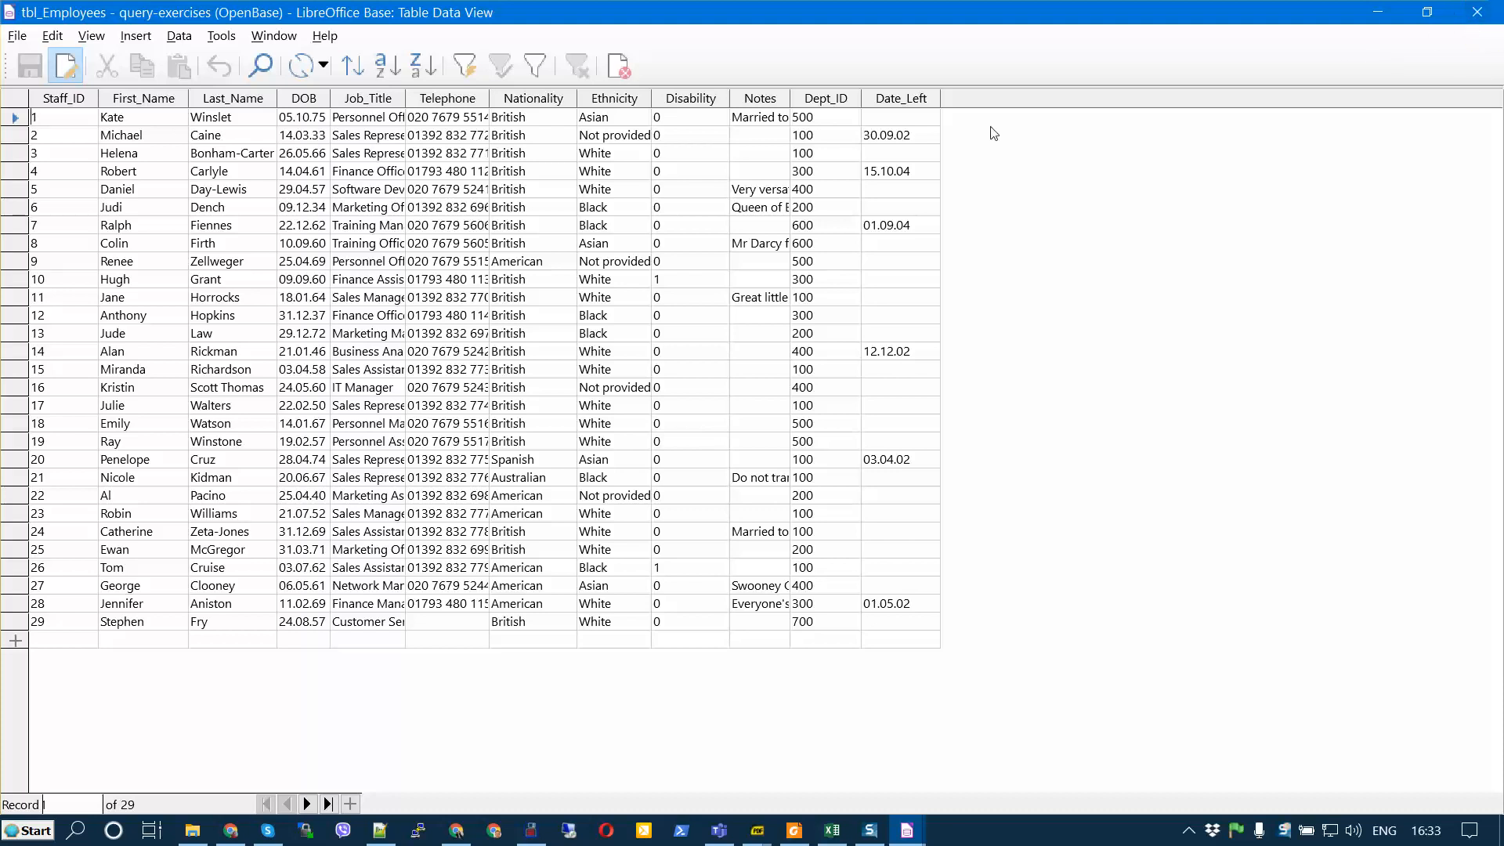
# - Examine the relationships between the departments, employees and salaries tables, and close the relation design
pyautogui.click(180, 39)
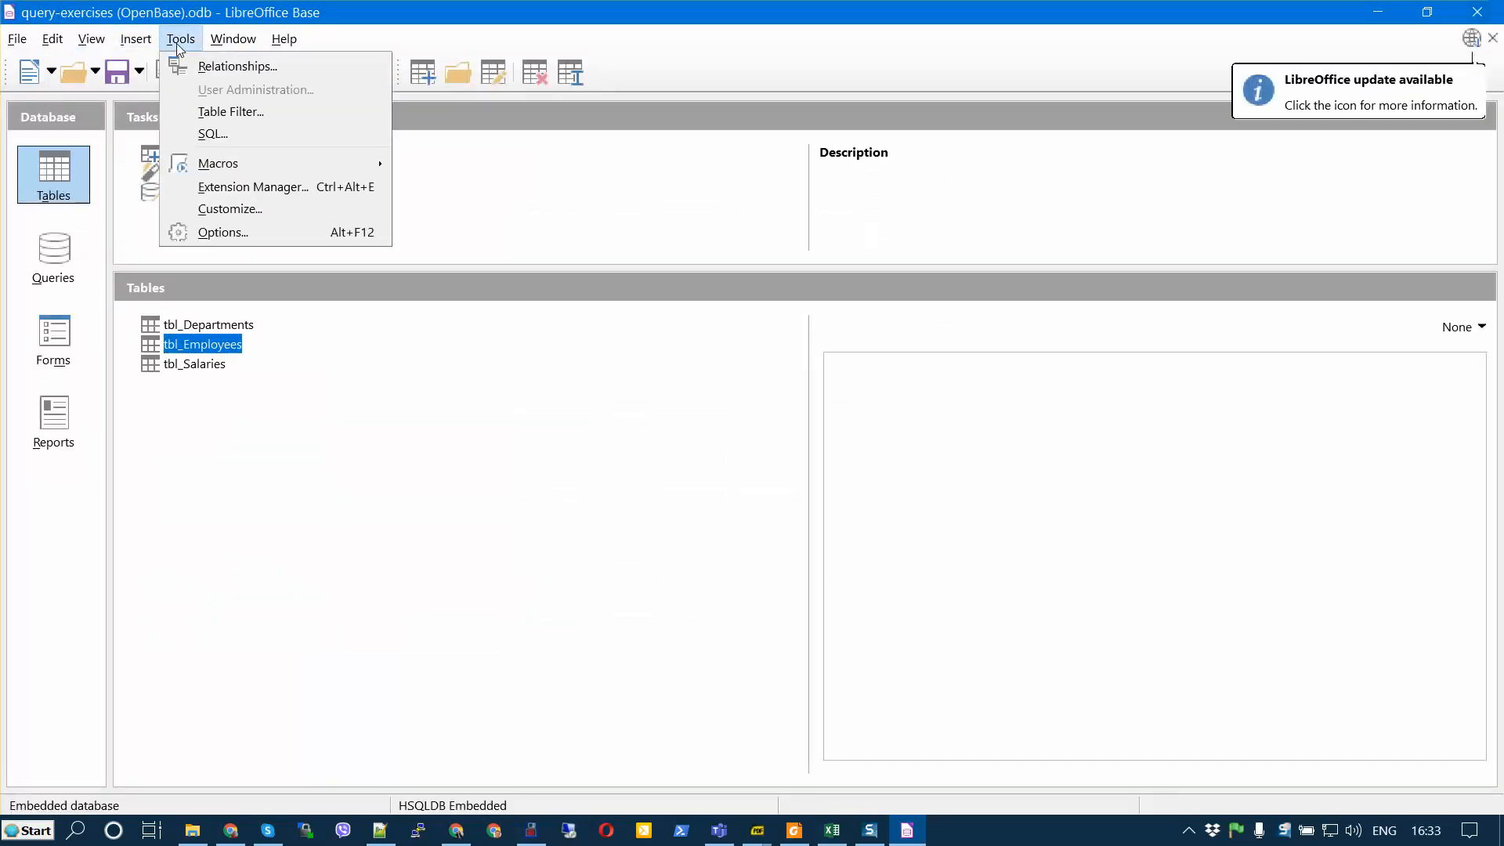
pyautogui.click(245, 68)
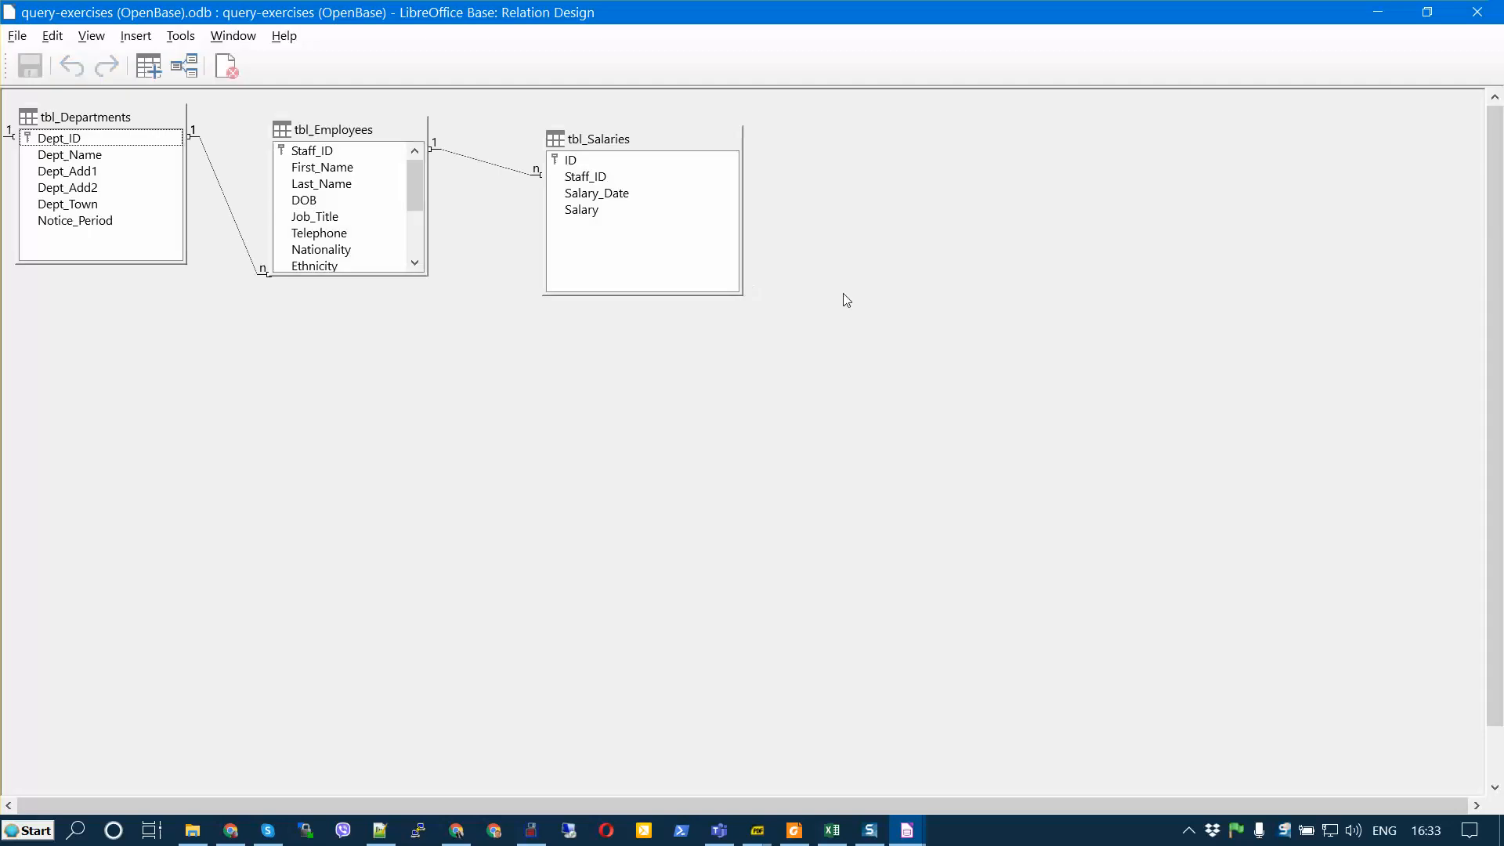
pyautogui.click(1478, 13)
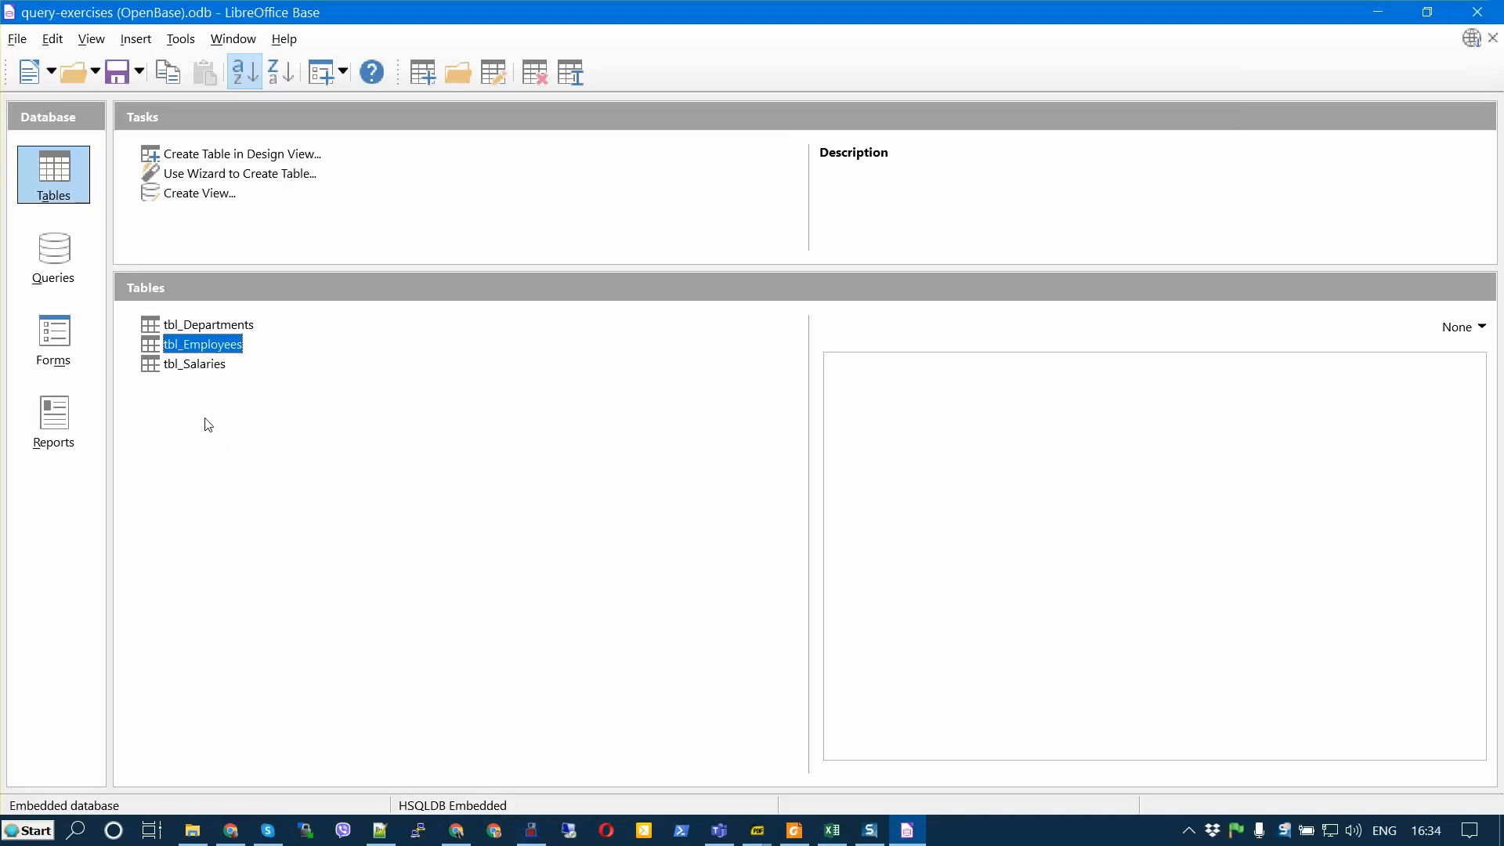
# - List the database's queries and open Query1 to examine the records it returns
pyautogui.click(76, 268)
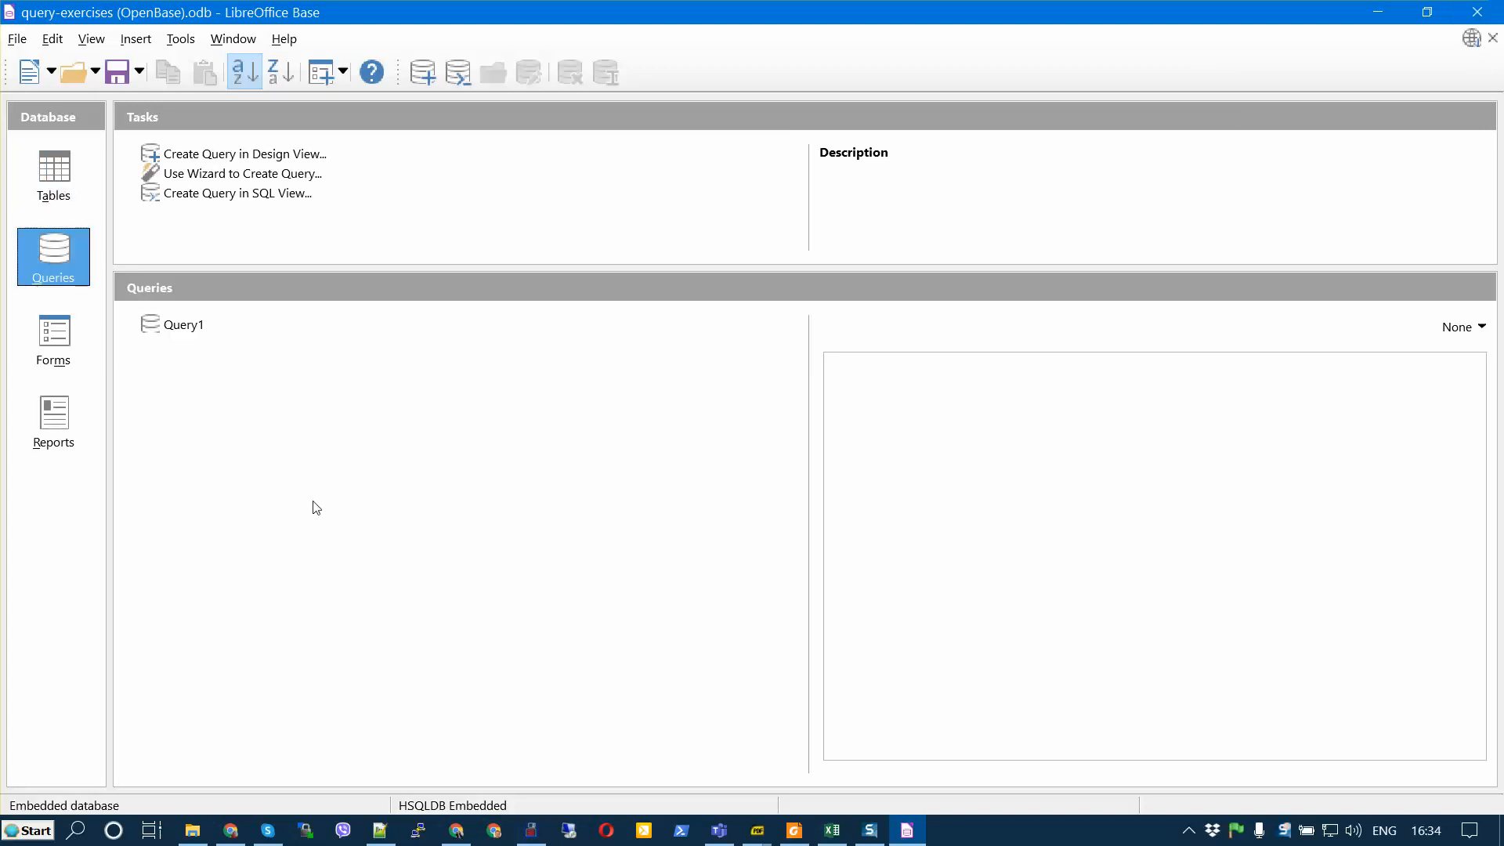
pyautogui.click(71, 270)
pyautogui.click(177, 329)
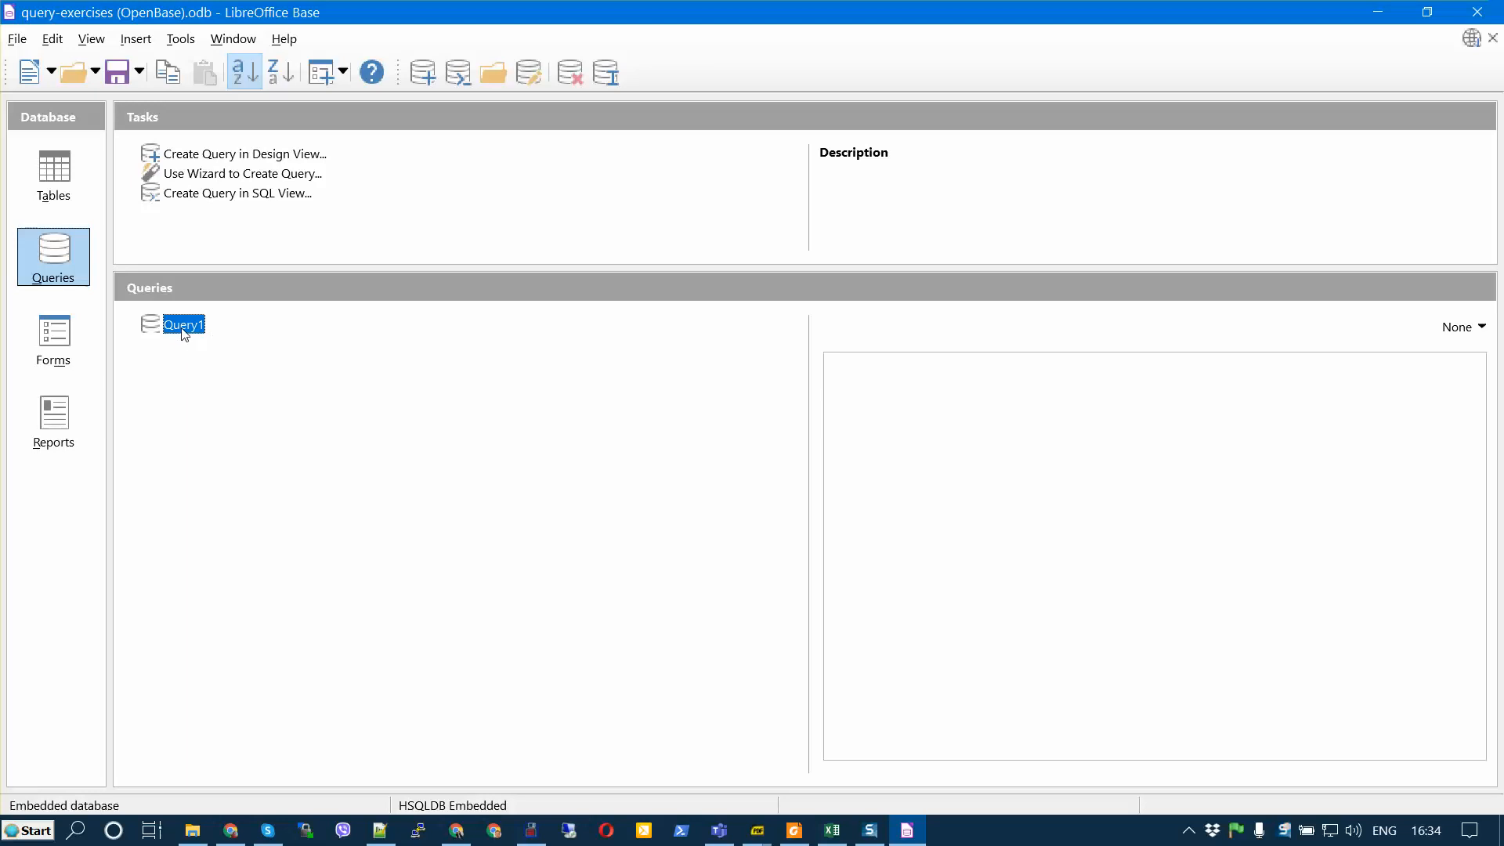
pyautogui.doubleClick(184, 326)
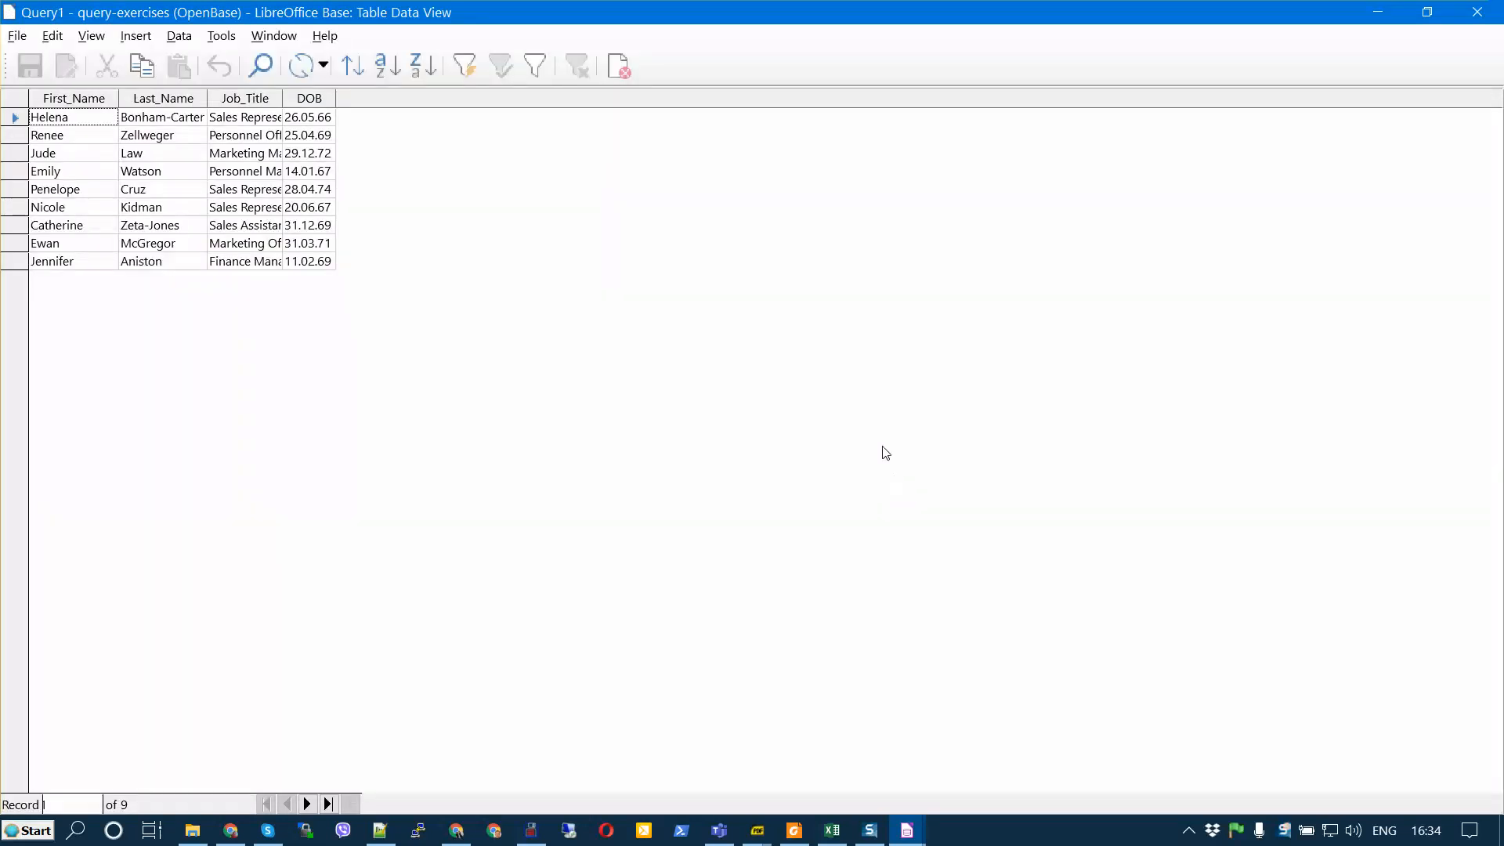
pyautogui.click(1483, 13)
pyautogui.rightClick(195, 330)
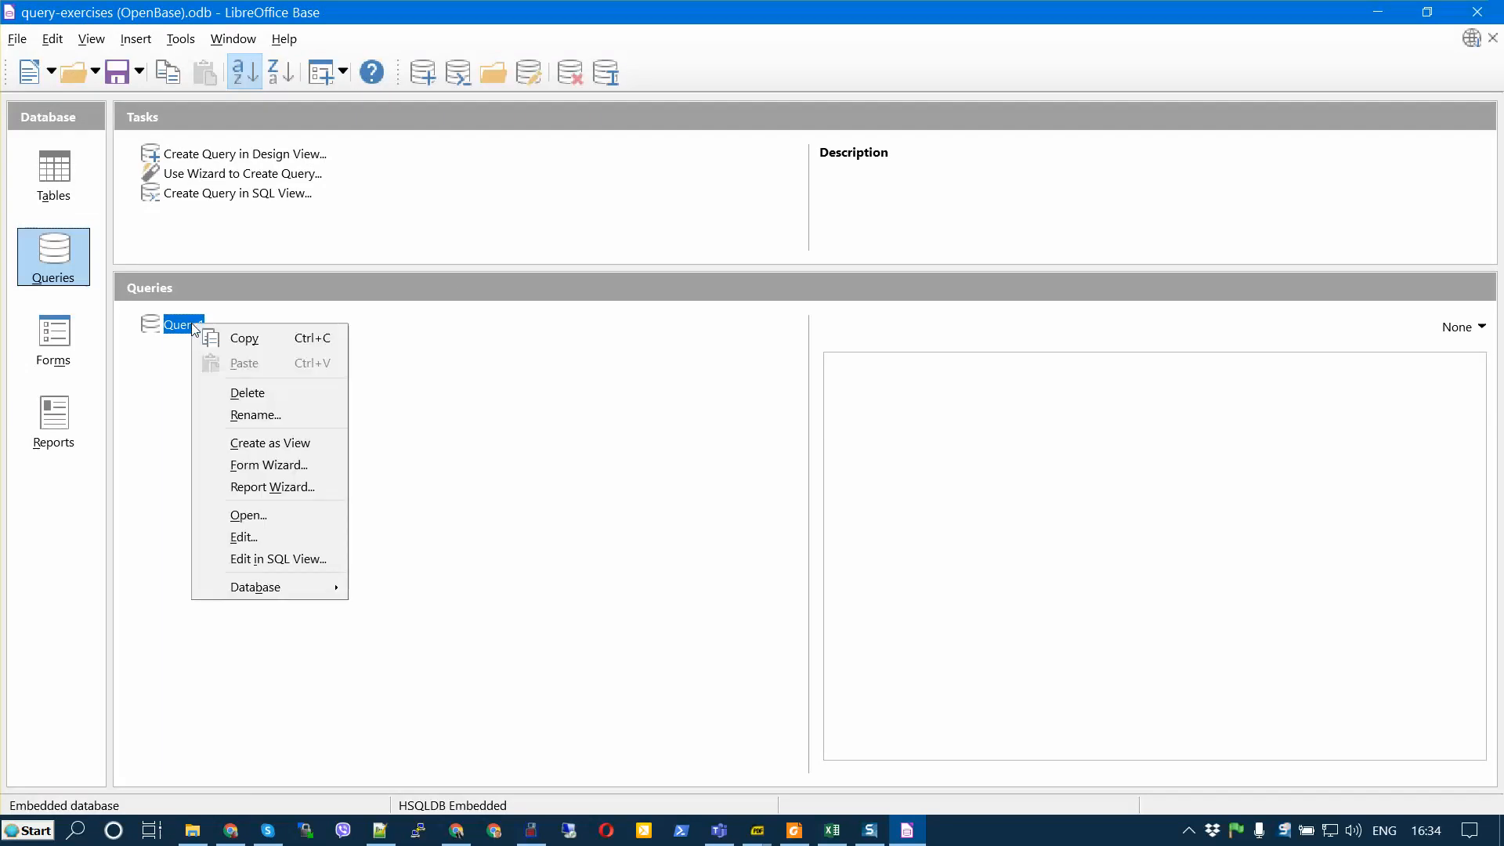
pyautogui.click(257, 518)
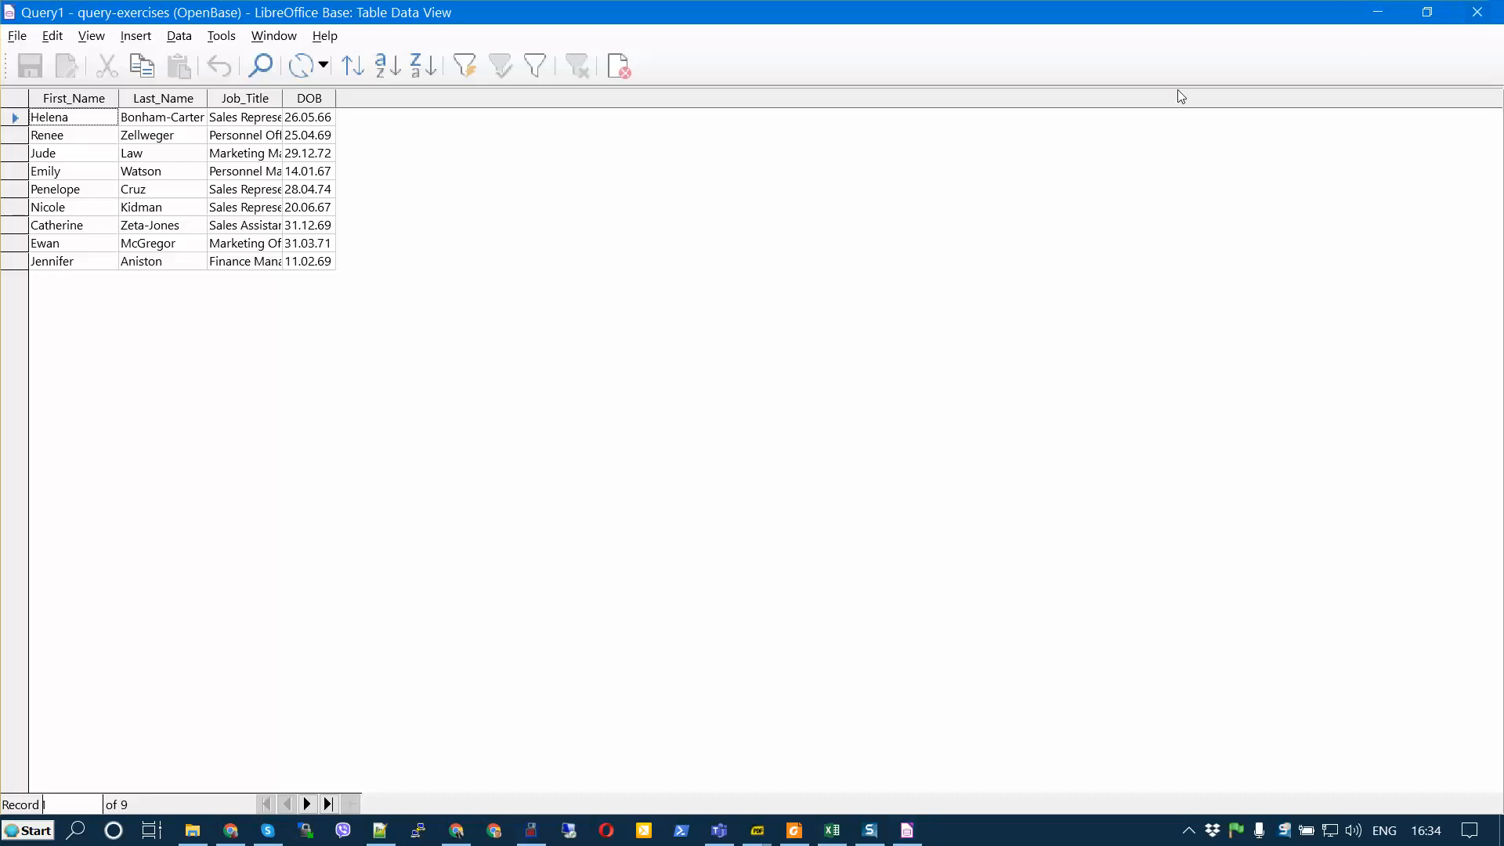
# - Open Query1 for editing to examine its fields and criteria, and close the query design
pyautogui.rightClick(188, 328)
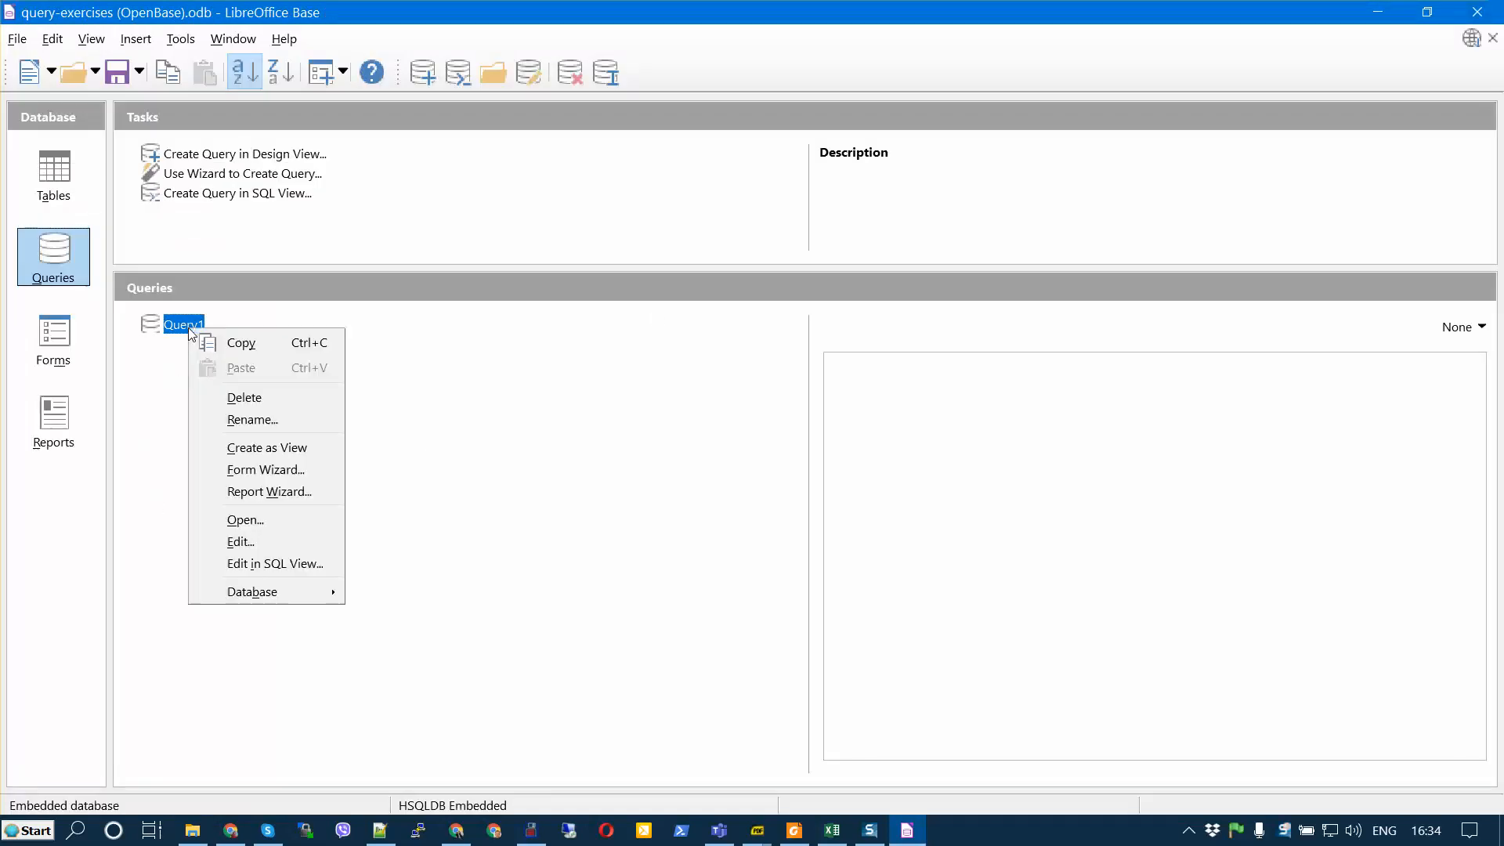
pyautogui.click(269, 543)
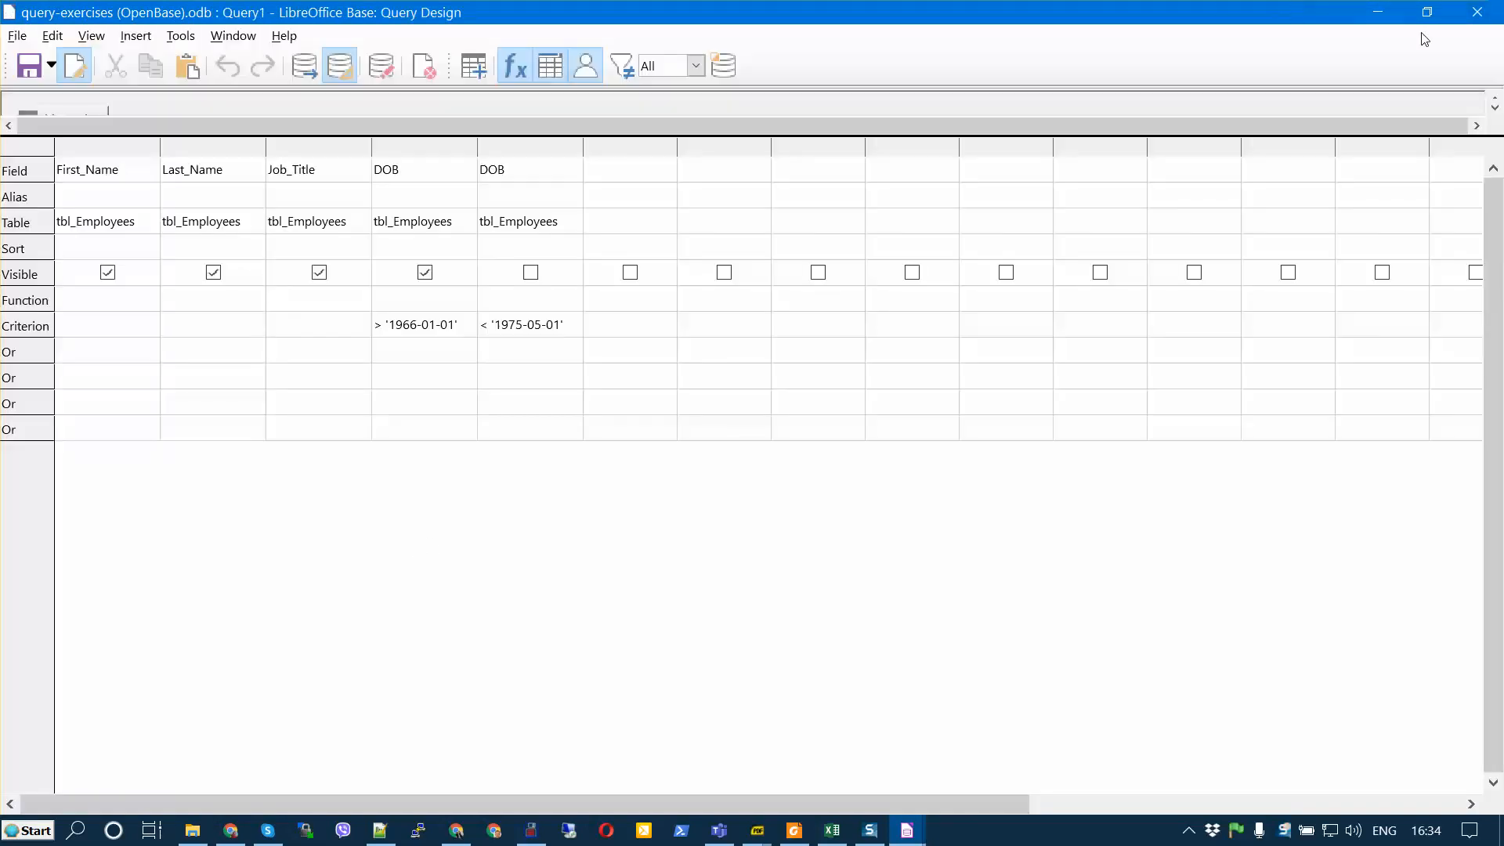
pyautogui.click(1487, 12)
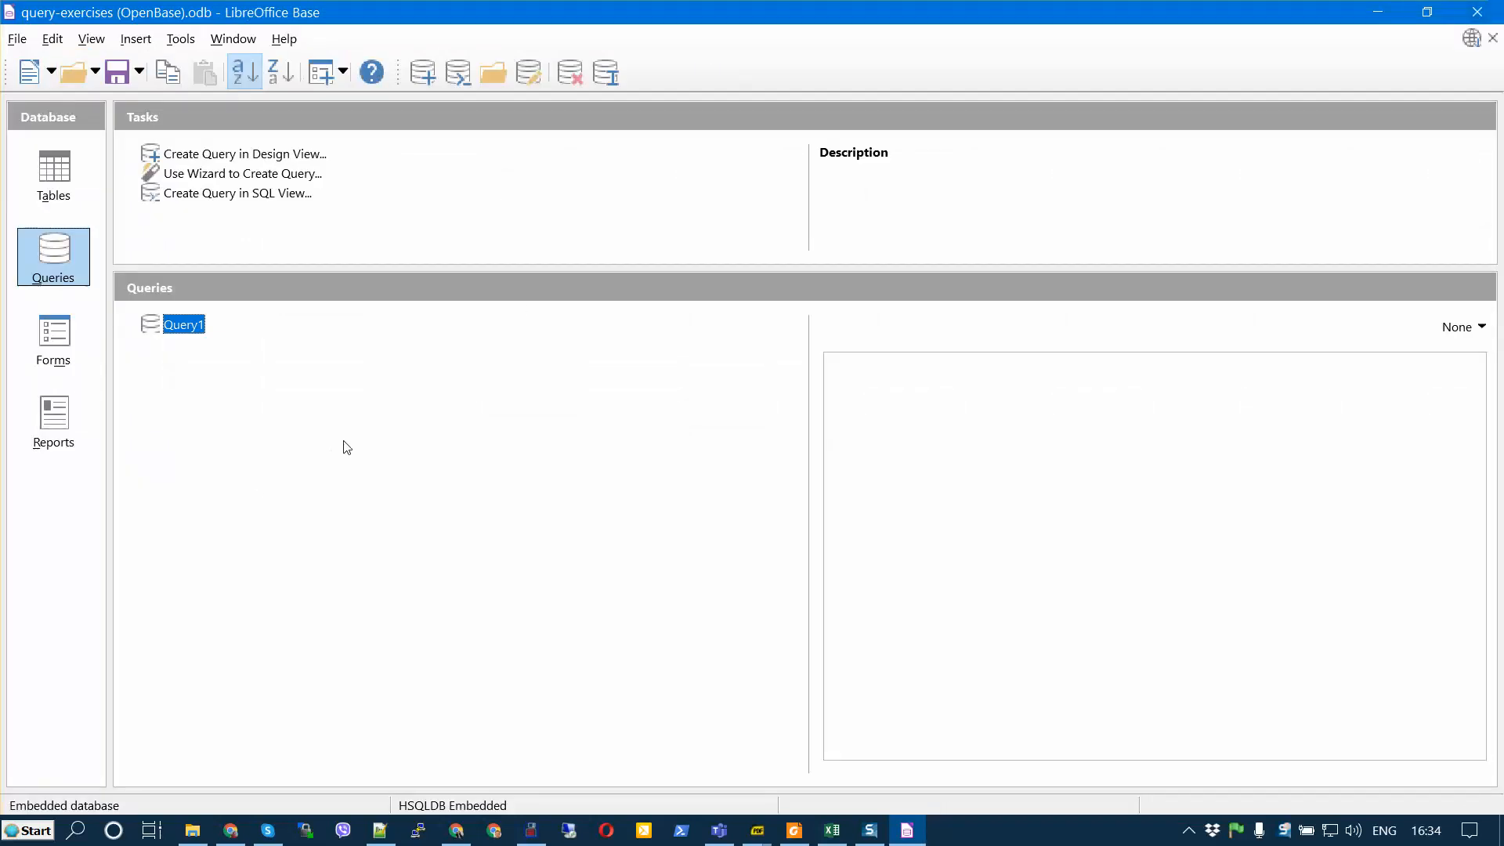
# - Create a new query in Design View and add the tbl_Employees table to it
pyautogui.click(281, 162)
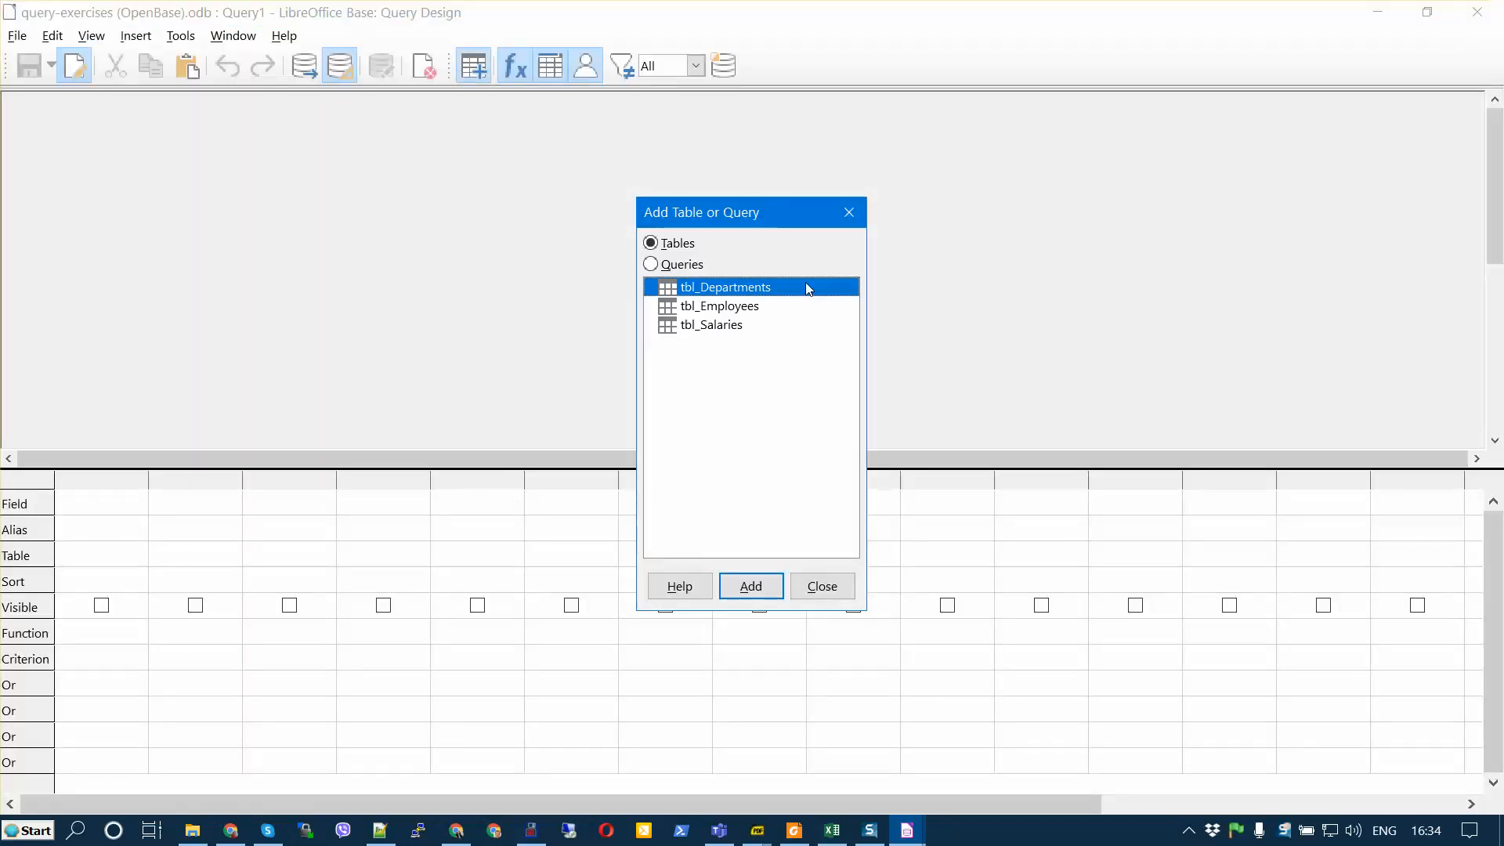
pyautogui.click(752, 313)
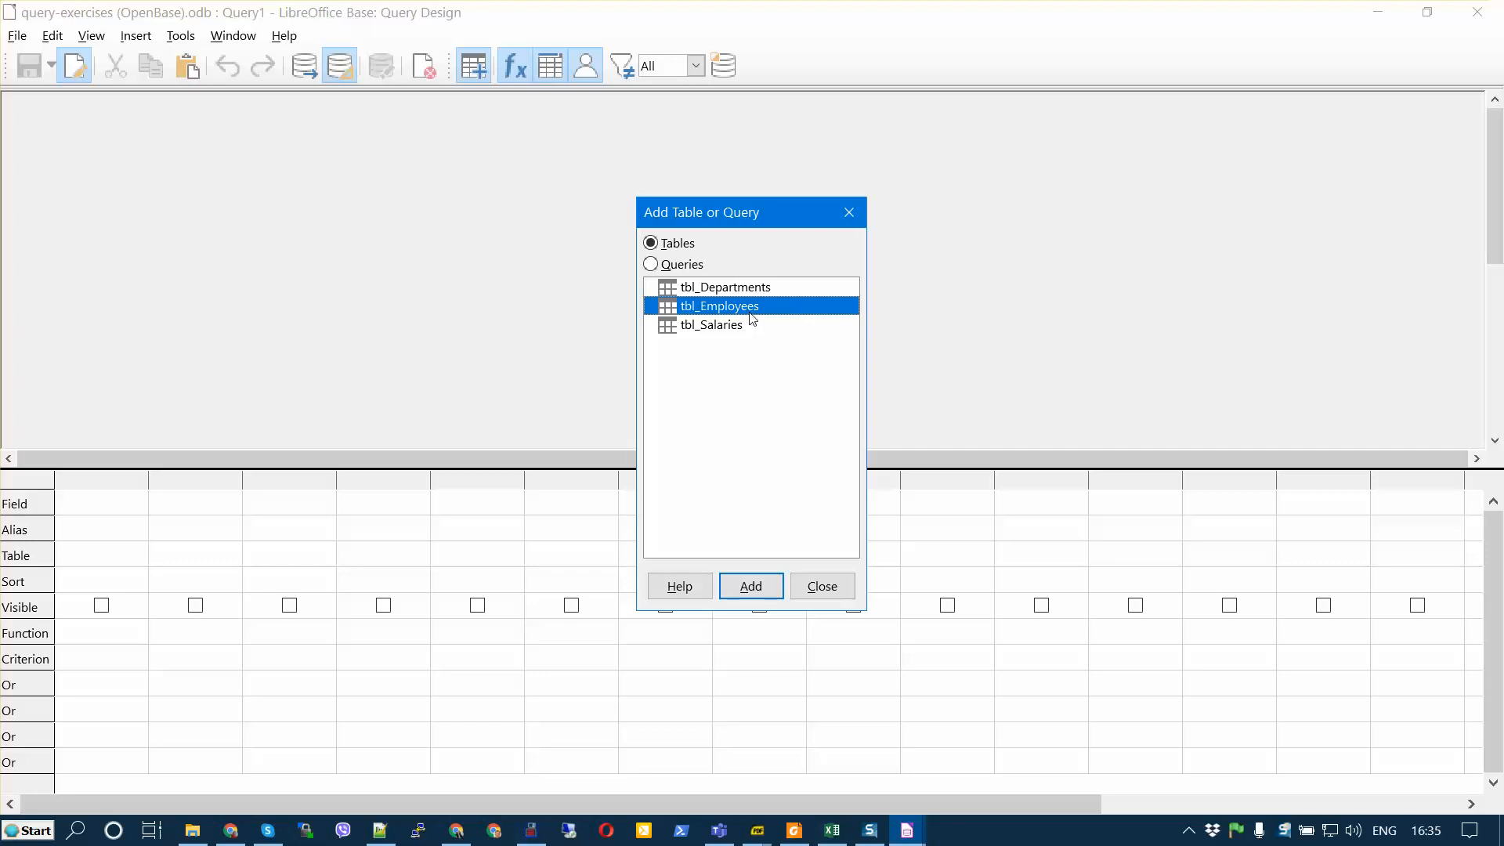
pyautogui.click(749, 586)
pyautogui.click(822, 586)
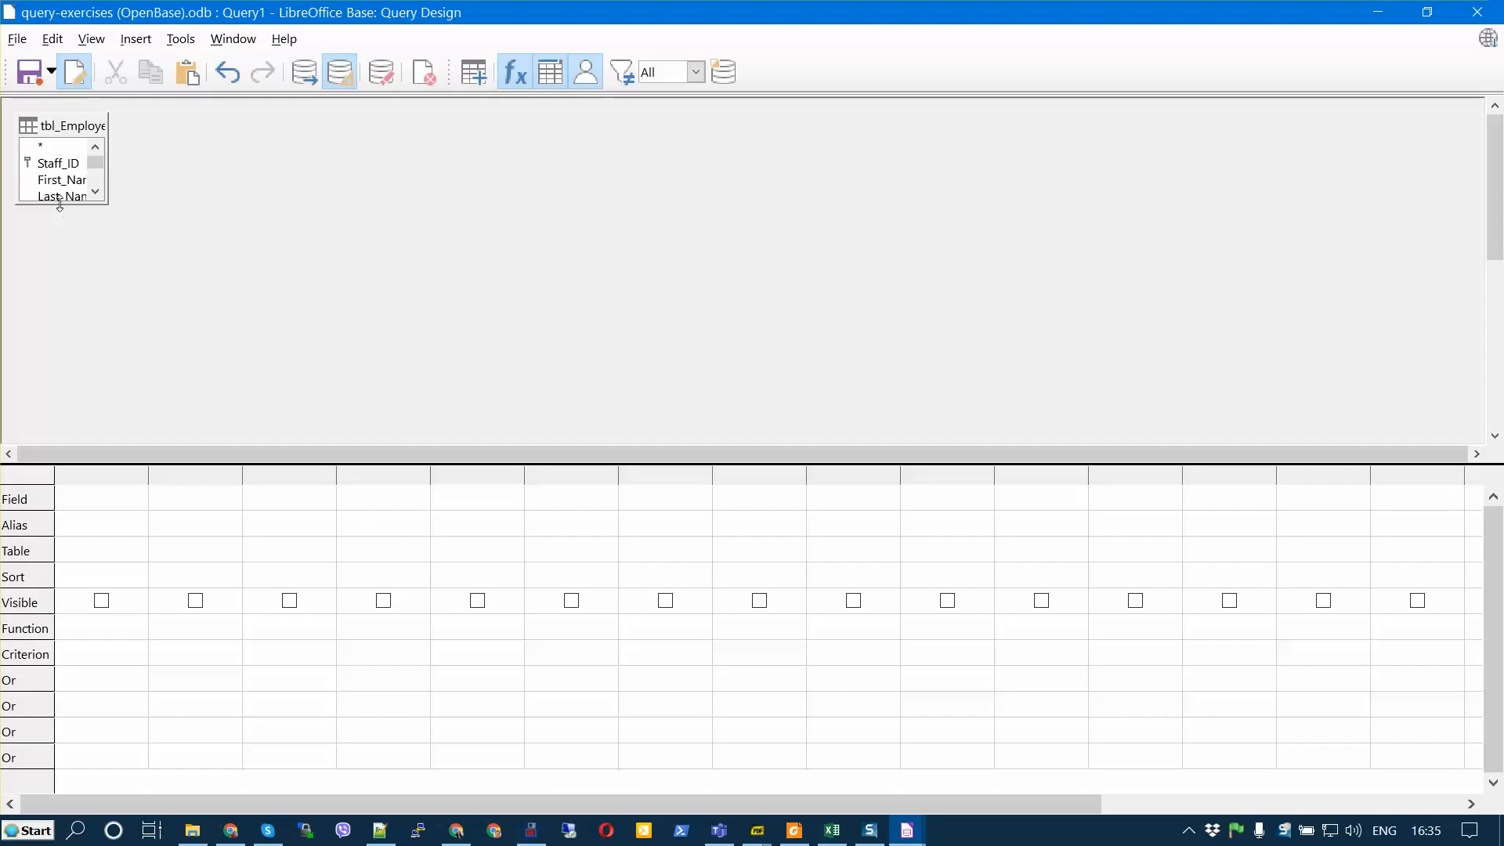
# - Enlarge the tbl_Employees field list to show every full field name, and hide the Function row in the design grid
pyautogui.moveTo(61, 205); pyautogui.dragTo(56, 290)
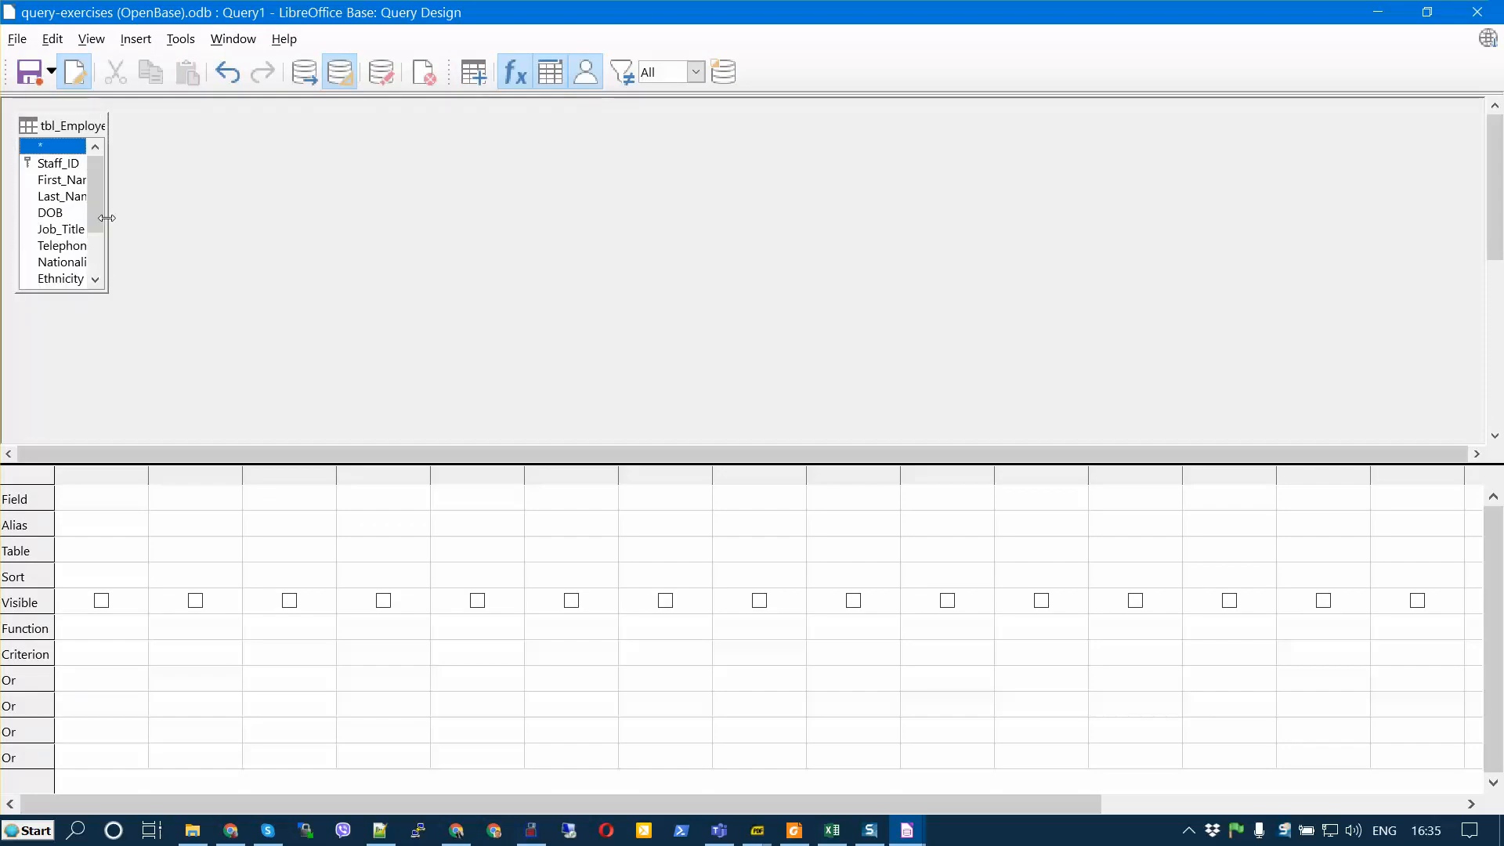
pyautogui.moveTo(108, 220); pyautogui.dragTo(189, 222)
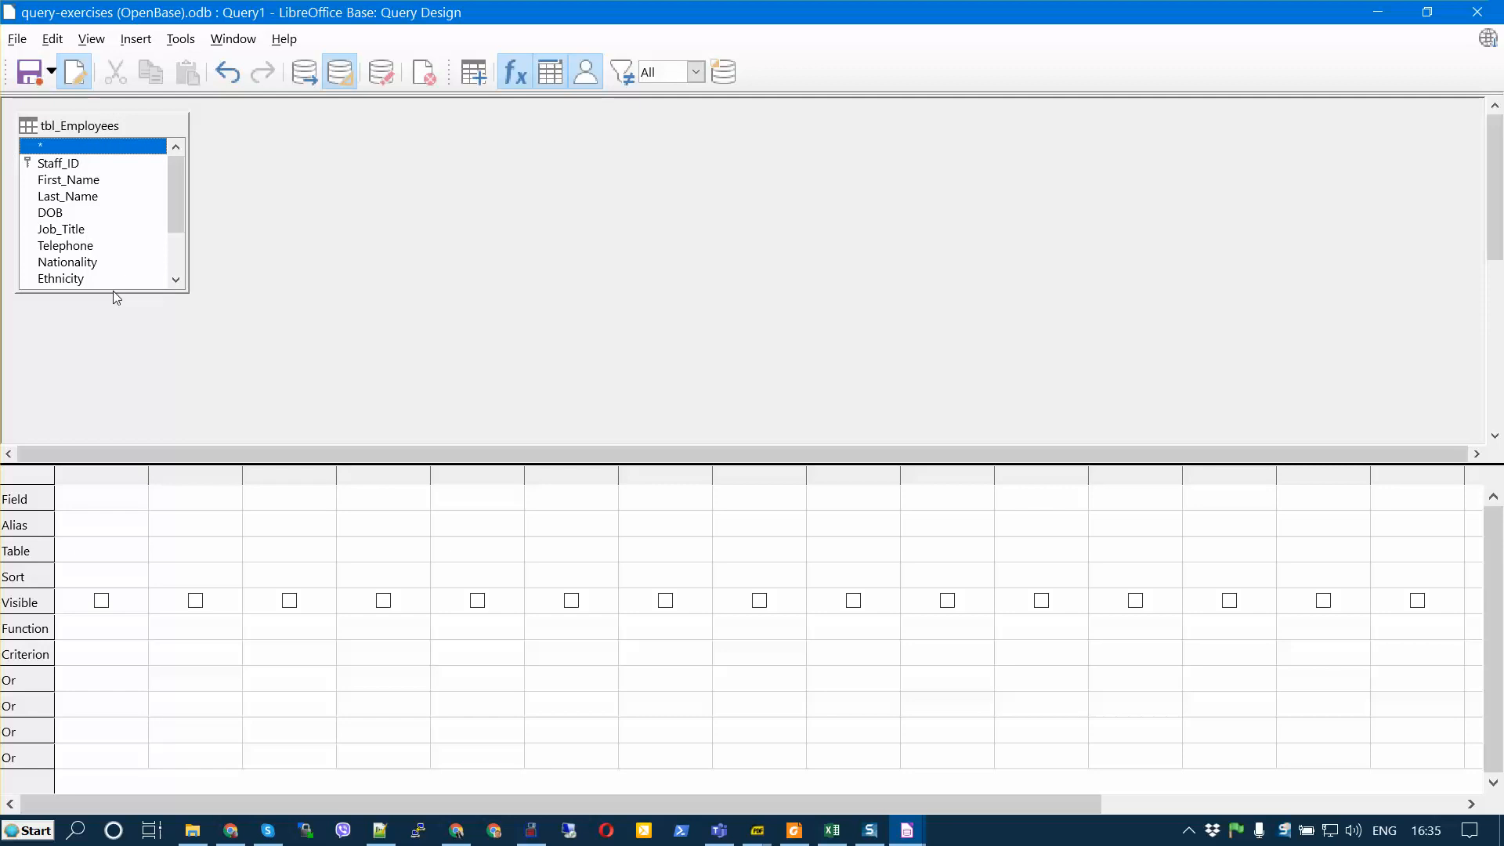
pyautogui.moveTo(113, 292); pyautogui.dragTo(132, 357)
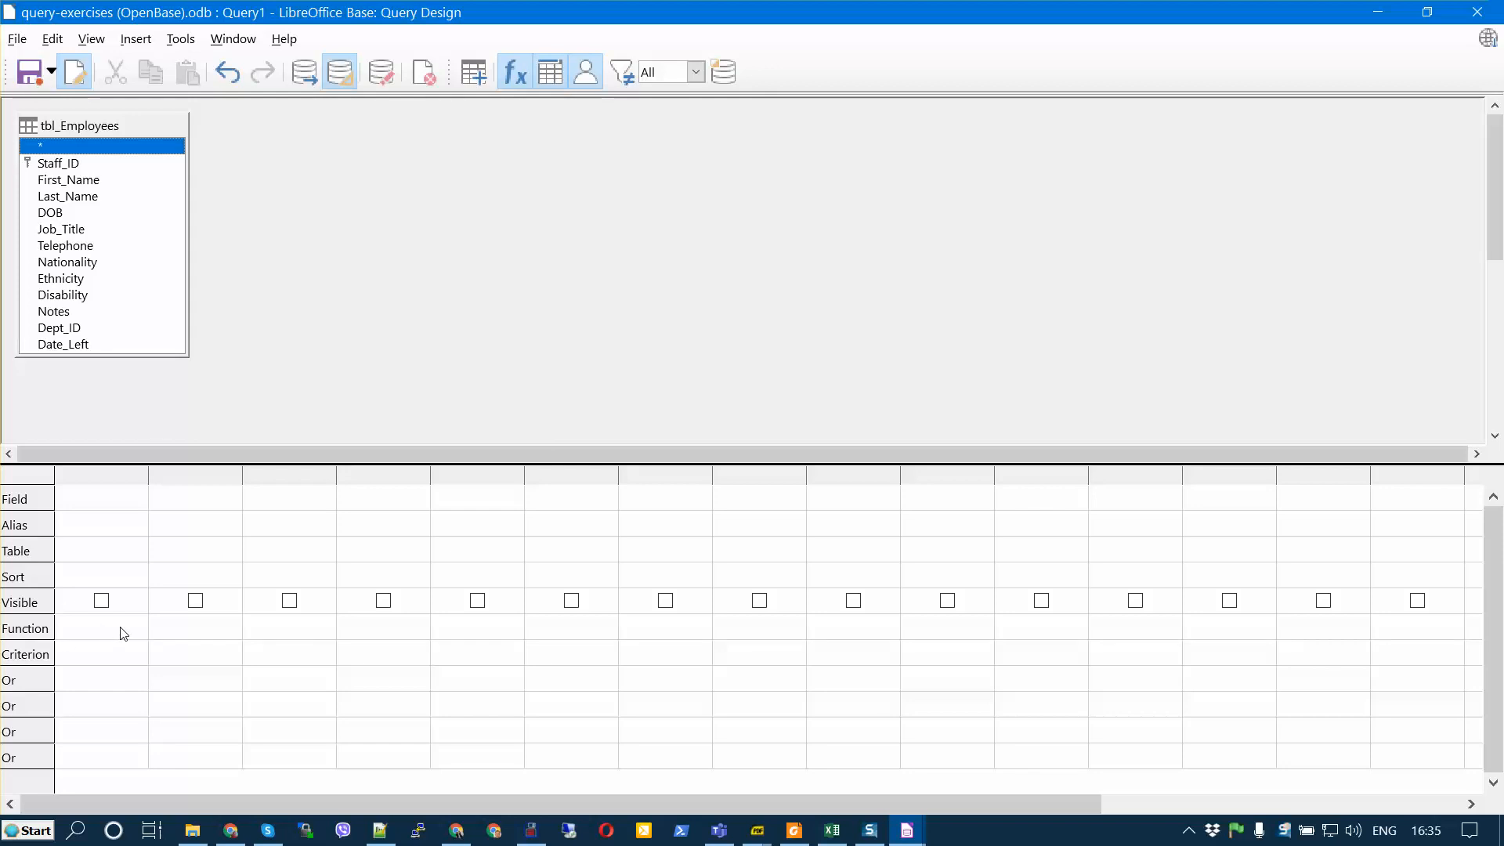
pyautogui.click(517, 74)
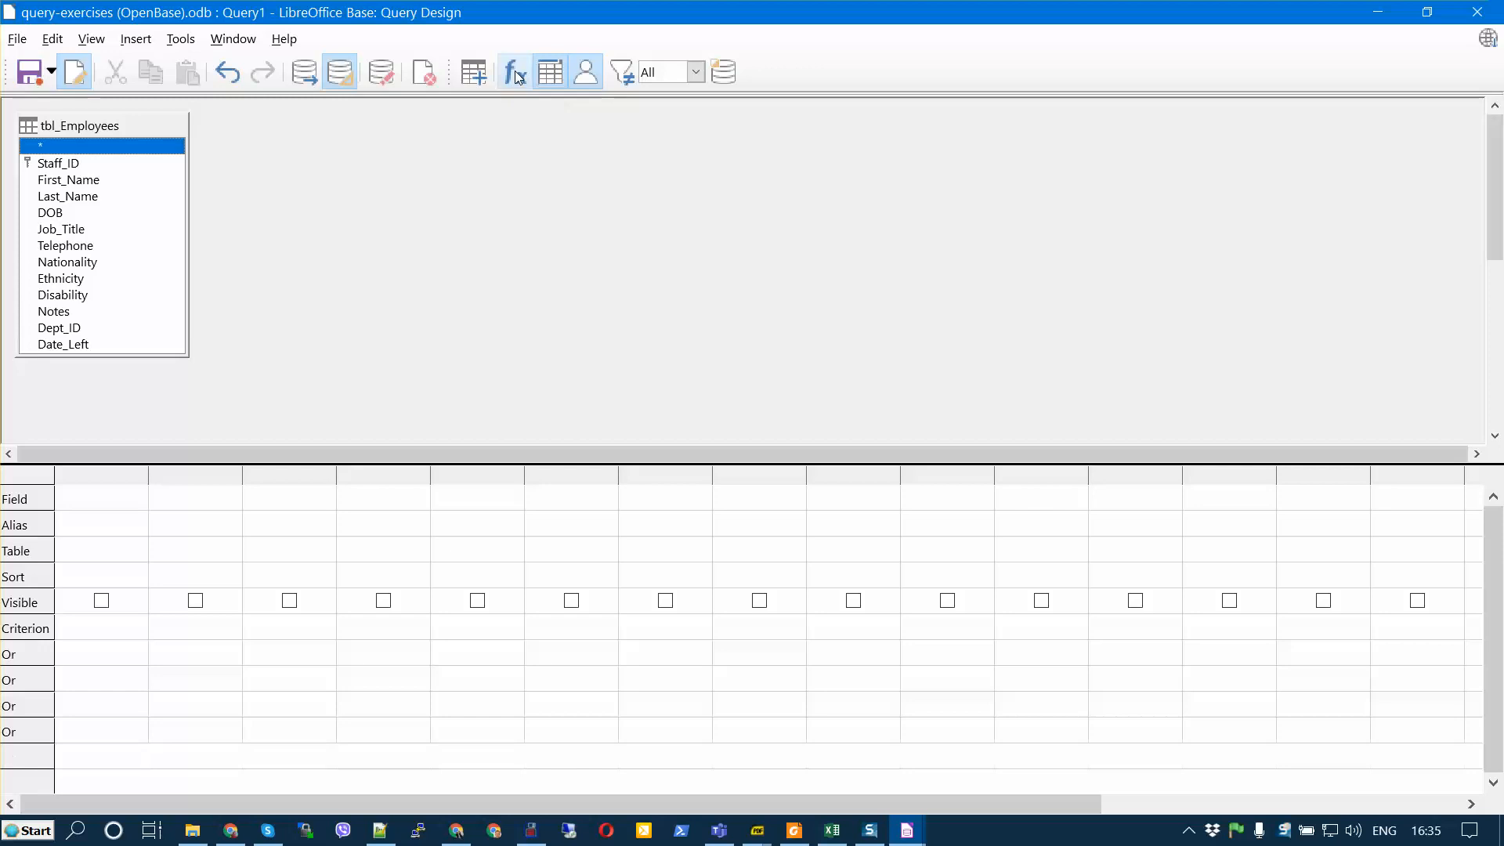
# - Add the First_Name, Last_Name, DOB, Job_Title, Telephone and Nationality fields from tbl_Employees to the query
pyautogui.click(110, 183)
pyautogui.moveTo(89, 191); pyautogui.dragTo(165, 546)
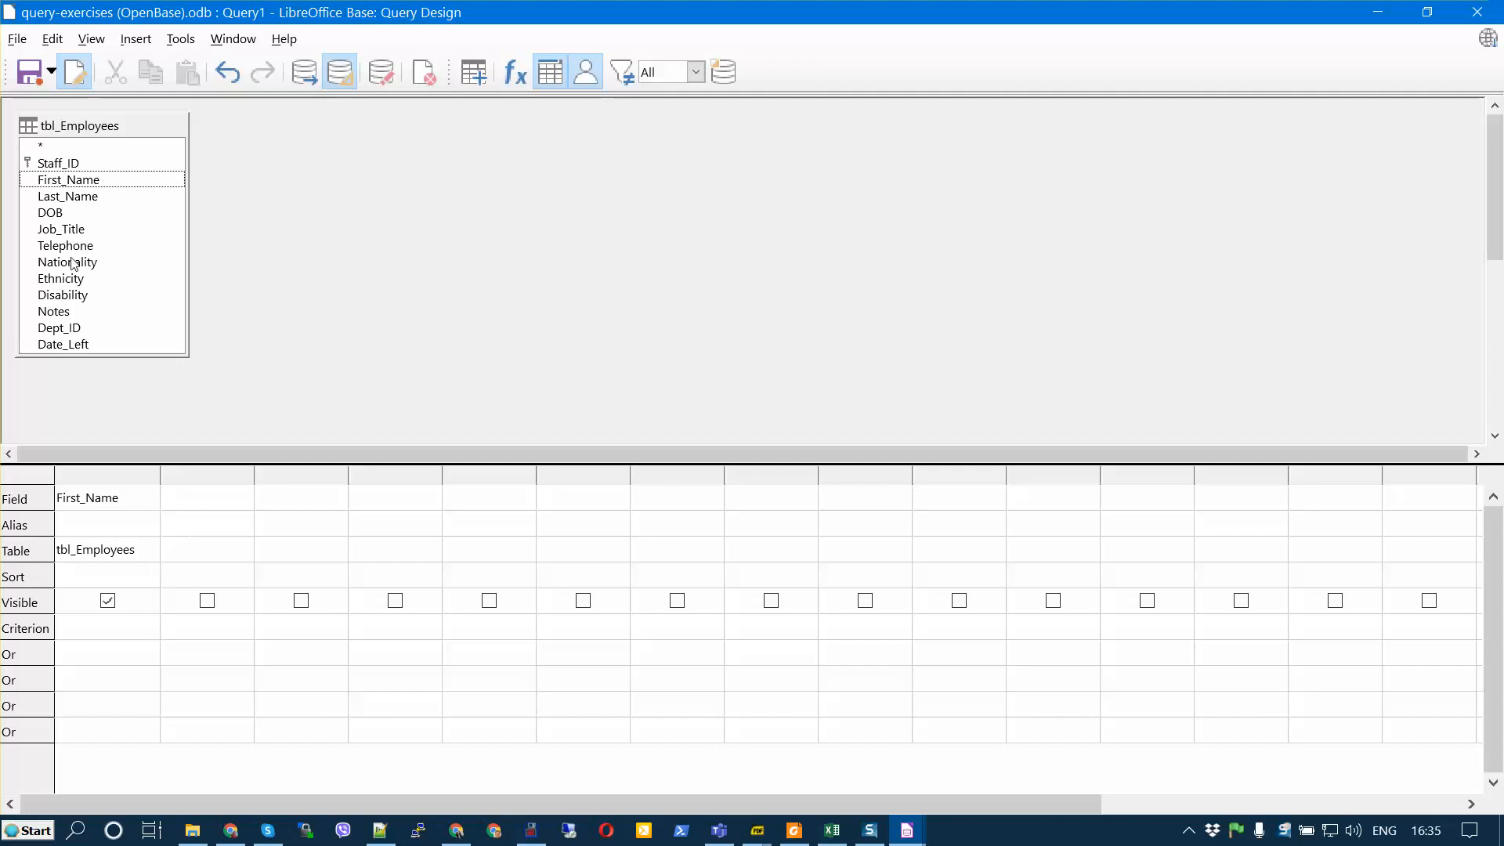
pyautogui.doubleClick(94, 198)
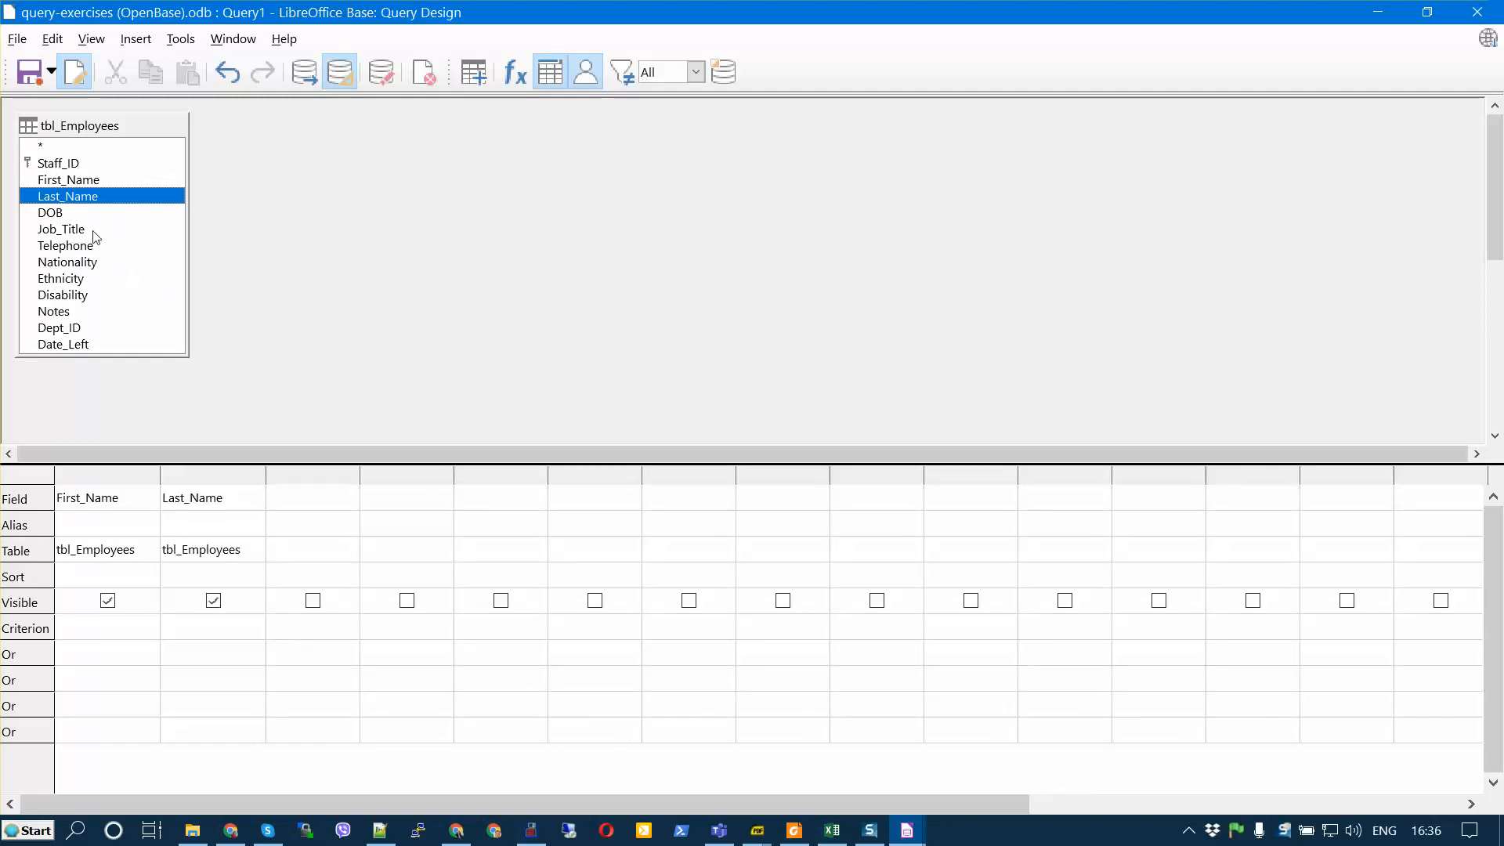
pyautogui.doubleClick(62, 216)
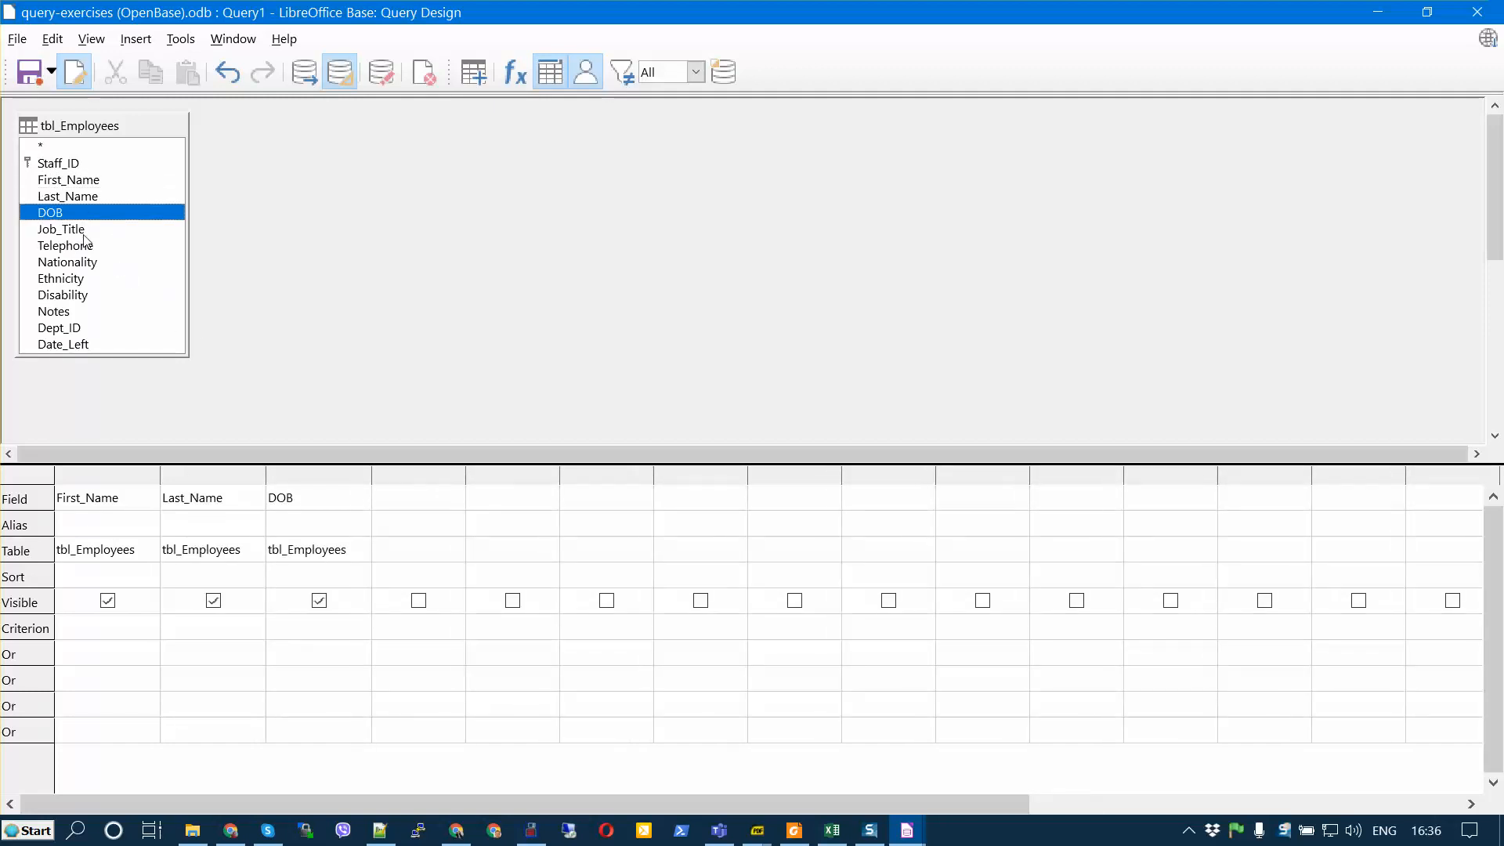
pyautogui.doubleClick(62, 230)
pyautogui.doubleClick(78, 247)
pyautogui.moveTo(79, 270); pyautogui.dragTo(624, 528)
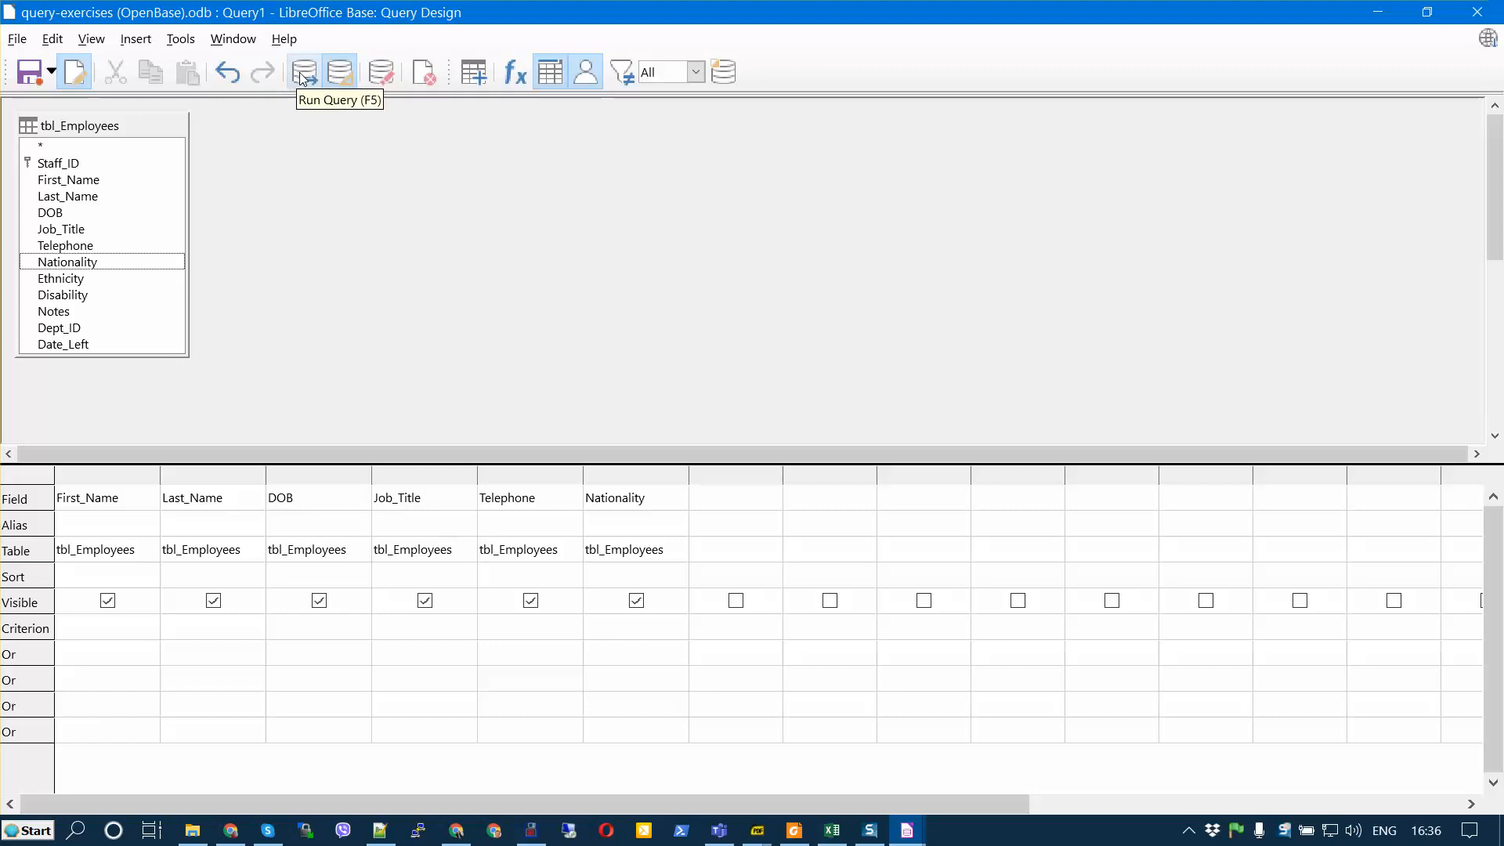
# - Save the new employees query under the name 17-1
pyautogui.click(29, 73)
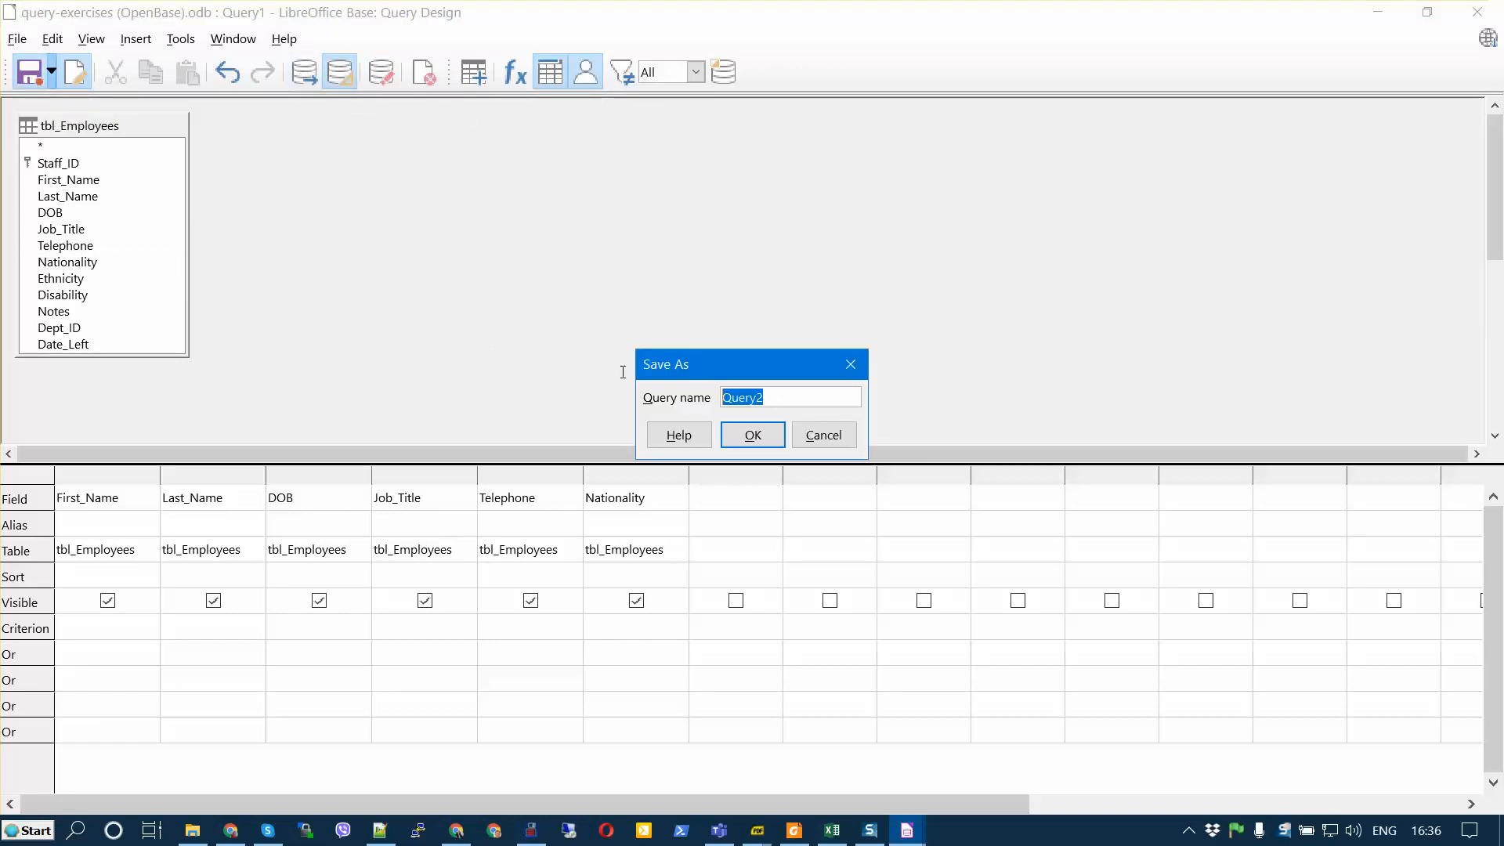
pyautogui.write('17-1')
pyautogui.click(752, 435)
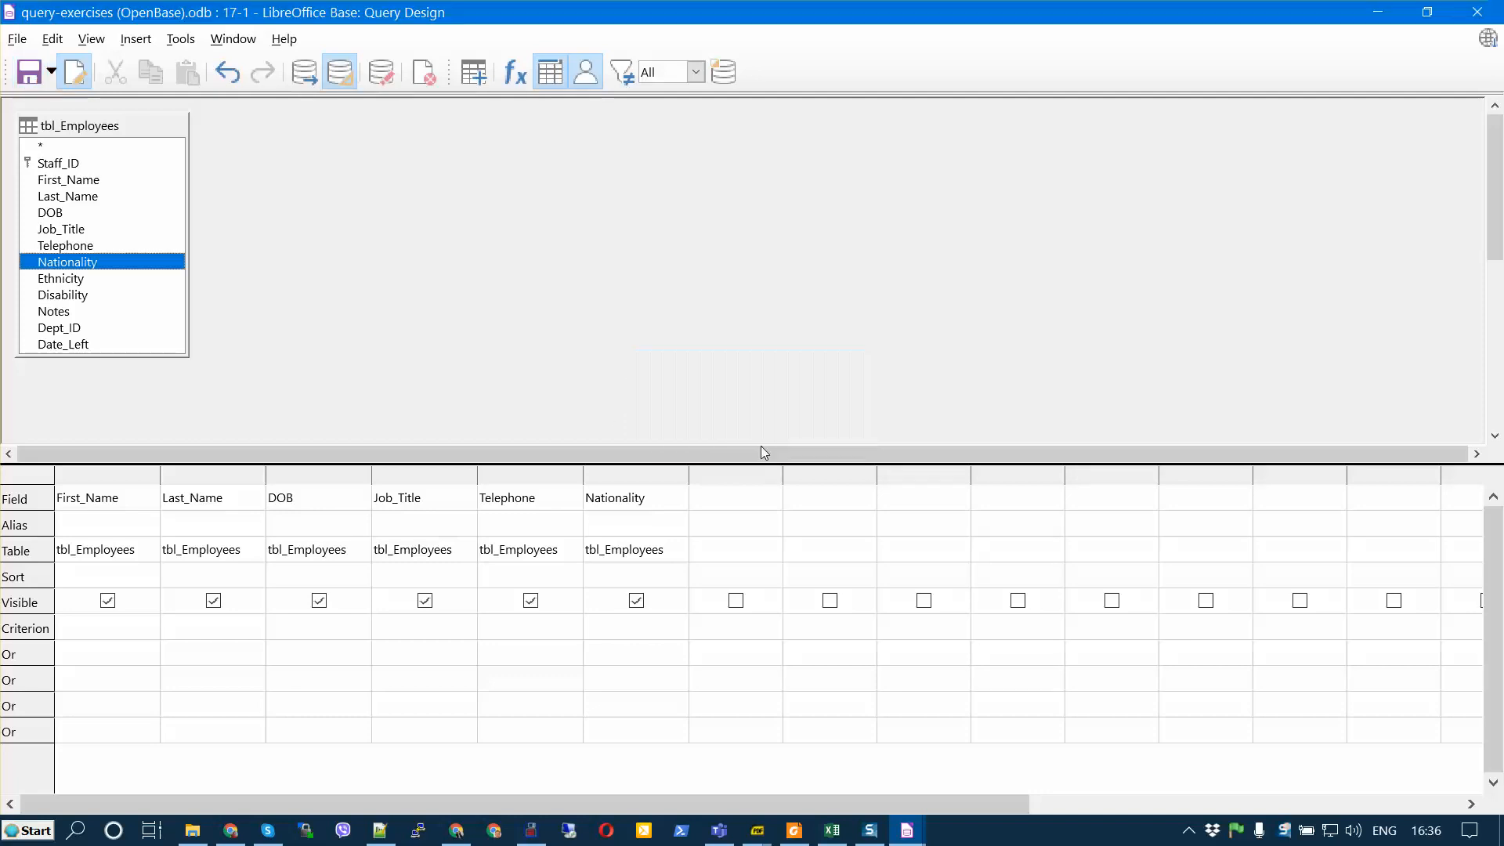
# - Run query 17-1, look through the returned employee records, and close the query design
pyautogui.click(303, 82)
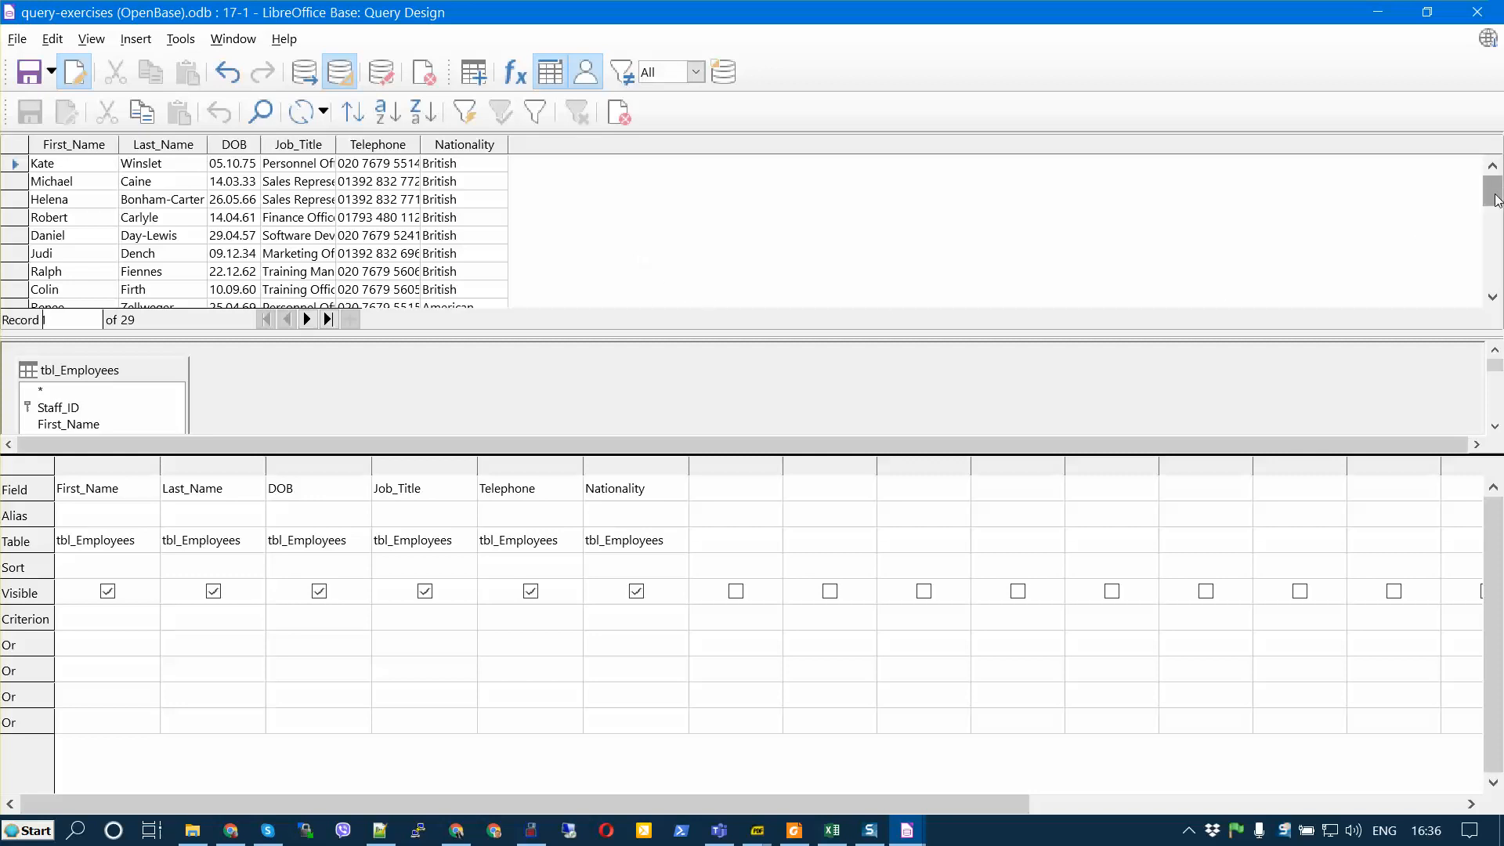
pyautogui.moveTo(1498, 200)
pyautogui.mouseDown()
pyautogui.moveTo(1498, 274)
pyautogui.moveTo(1492, 190)
pyautogui.mouseUp()
pyautogui.click(1479, 14)
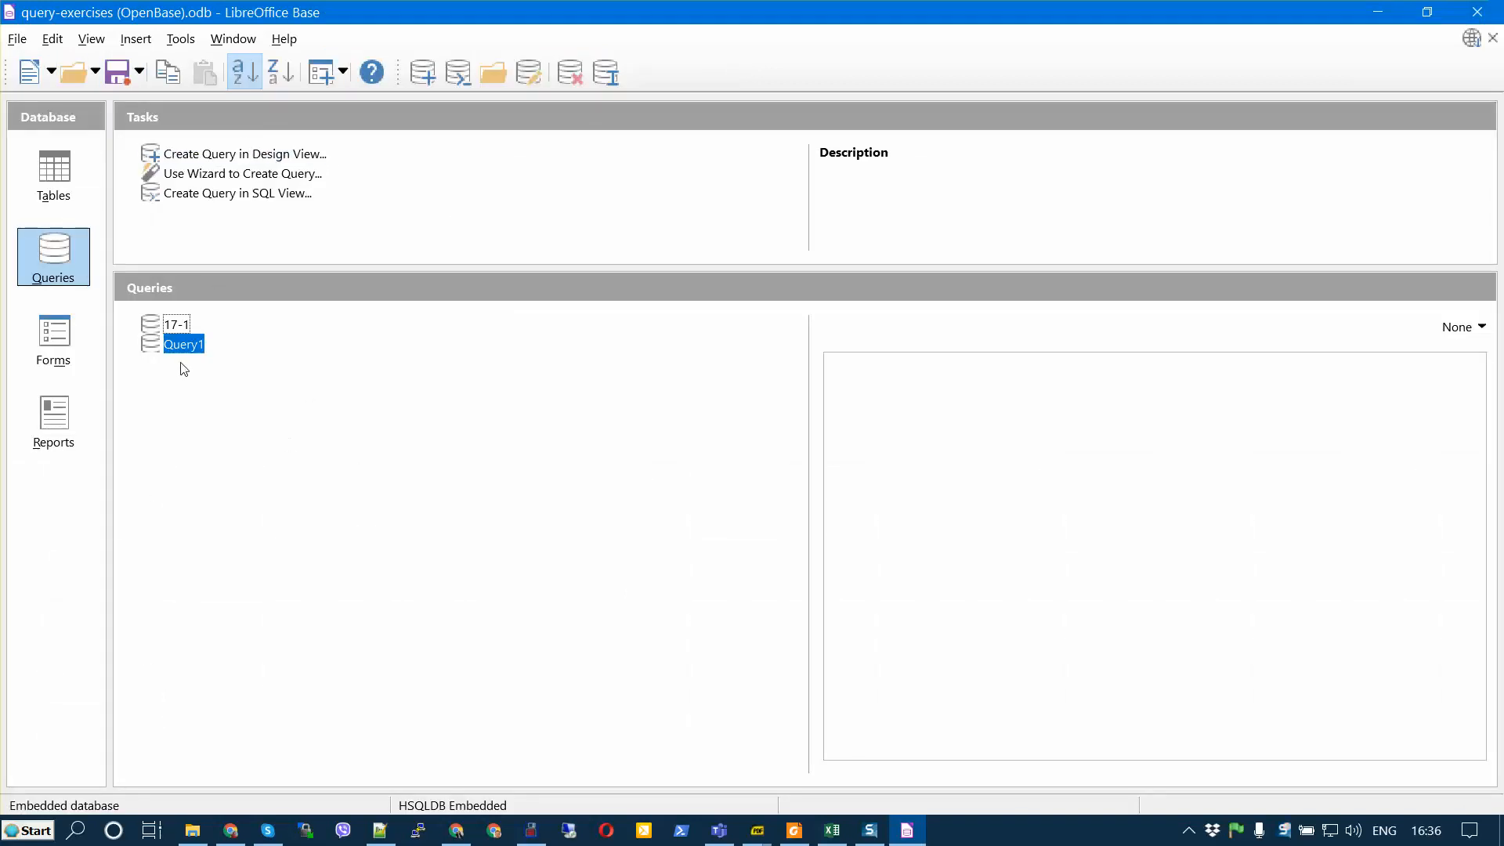
# - Open query 17-1 for editing, run it, and look through the Nationality values in the results
pyautogui.click(186, 329)
pyautogui.rightClick(186, 331)
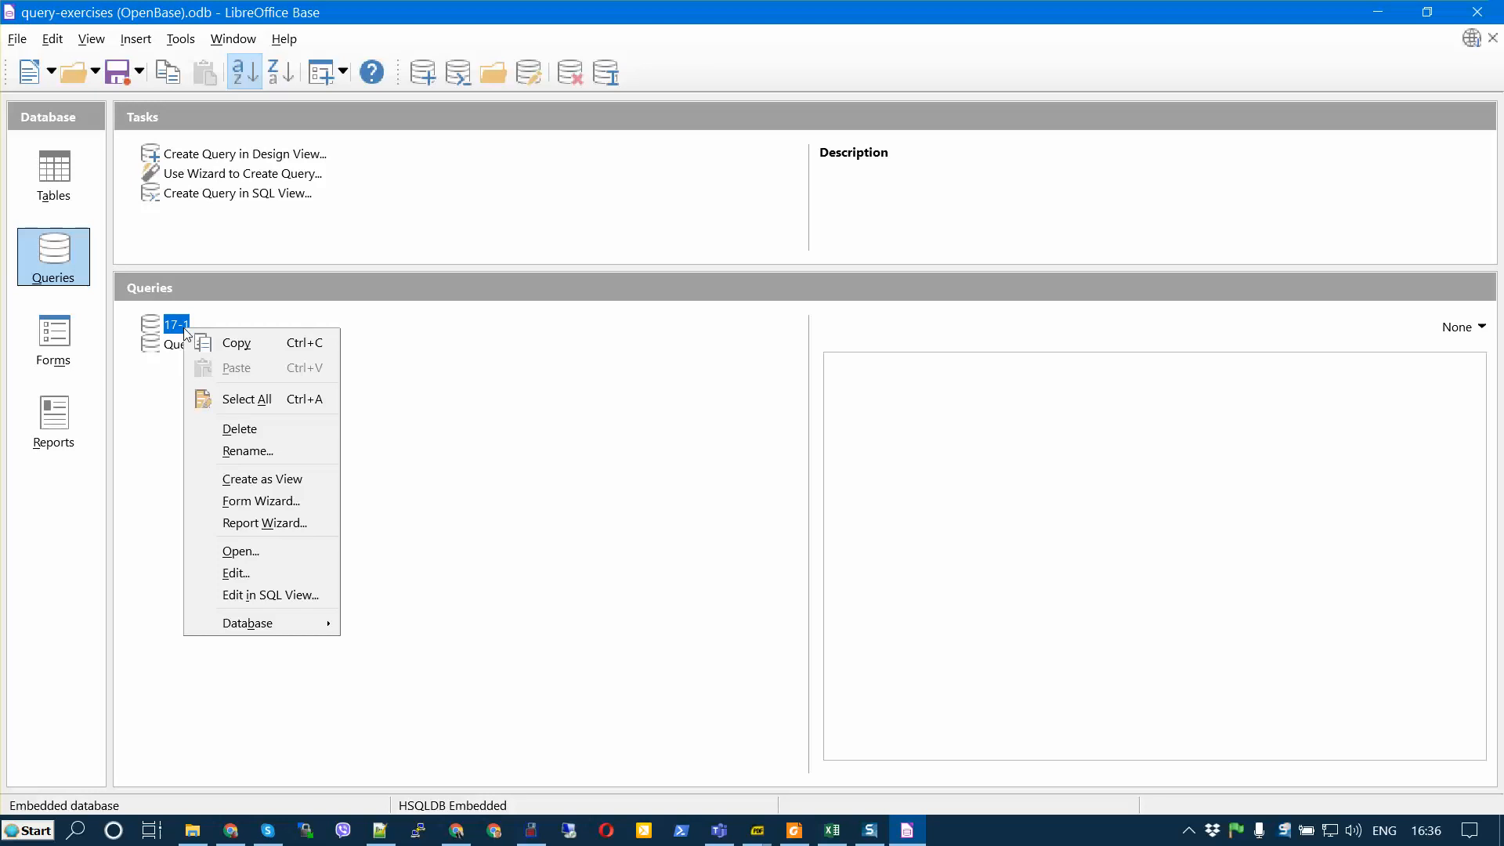
pyautogui.click(275, 571)
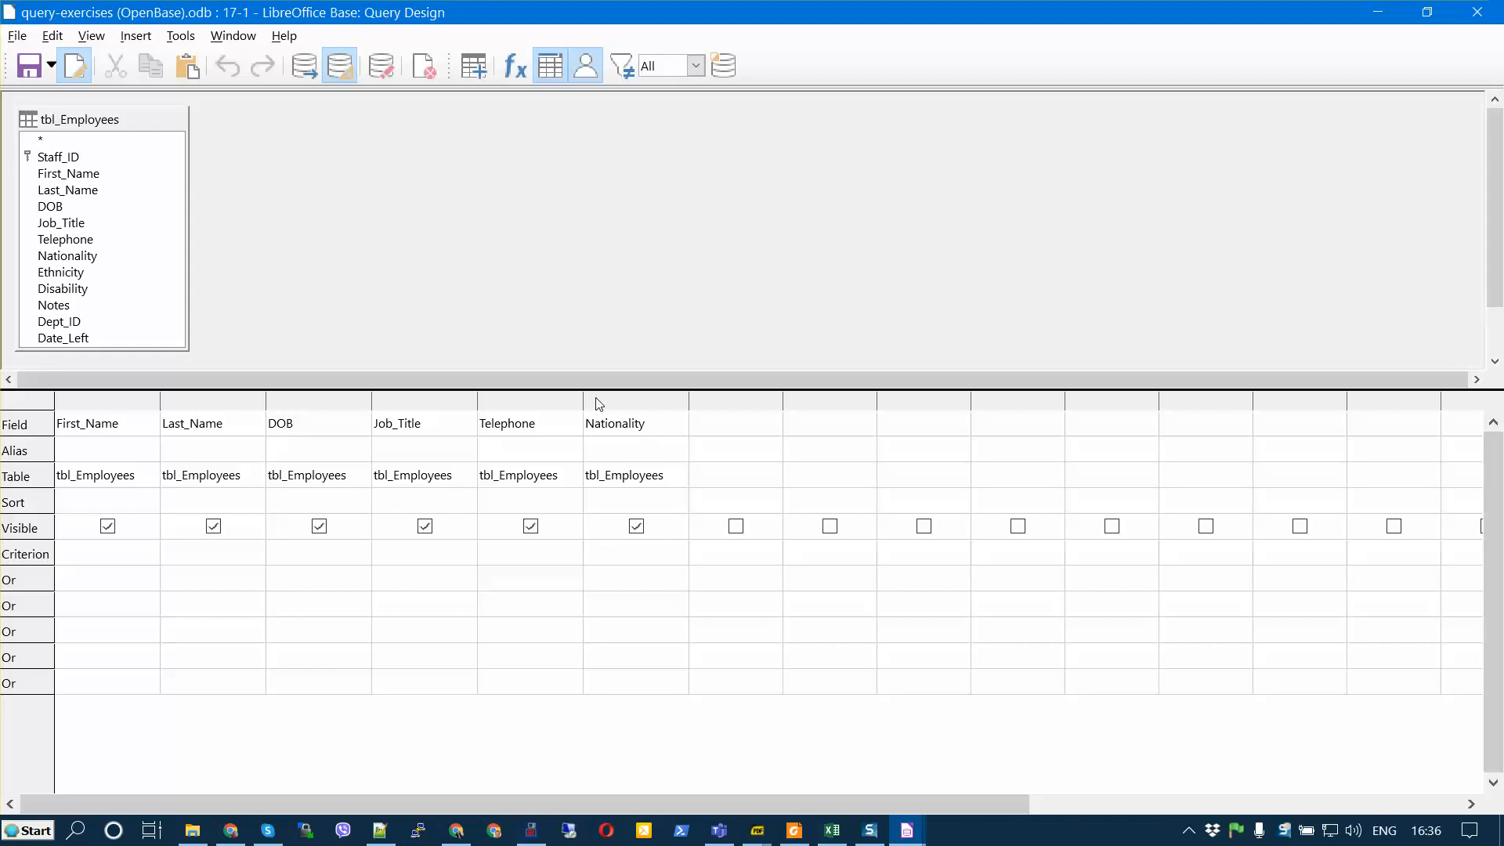
pyautogui.click(301, 68)
pyautogui.click(452, 231)
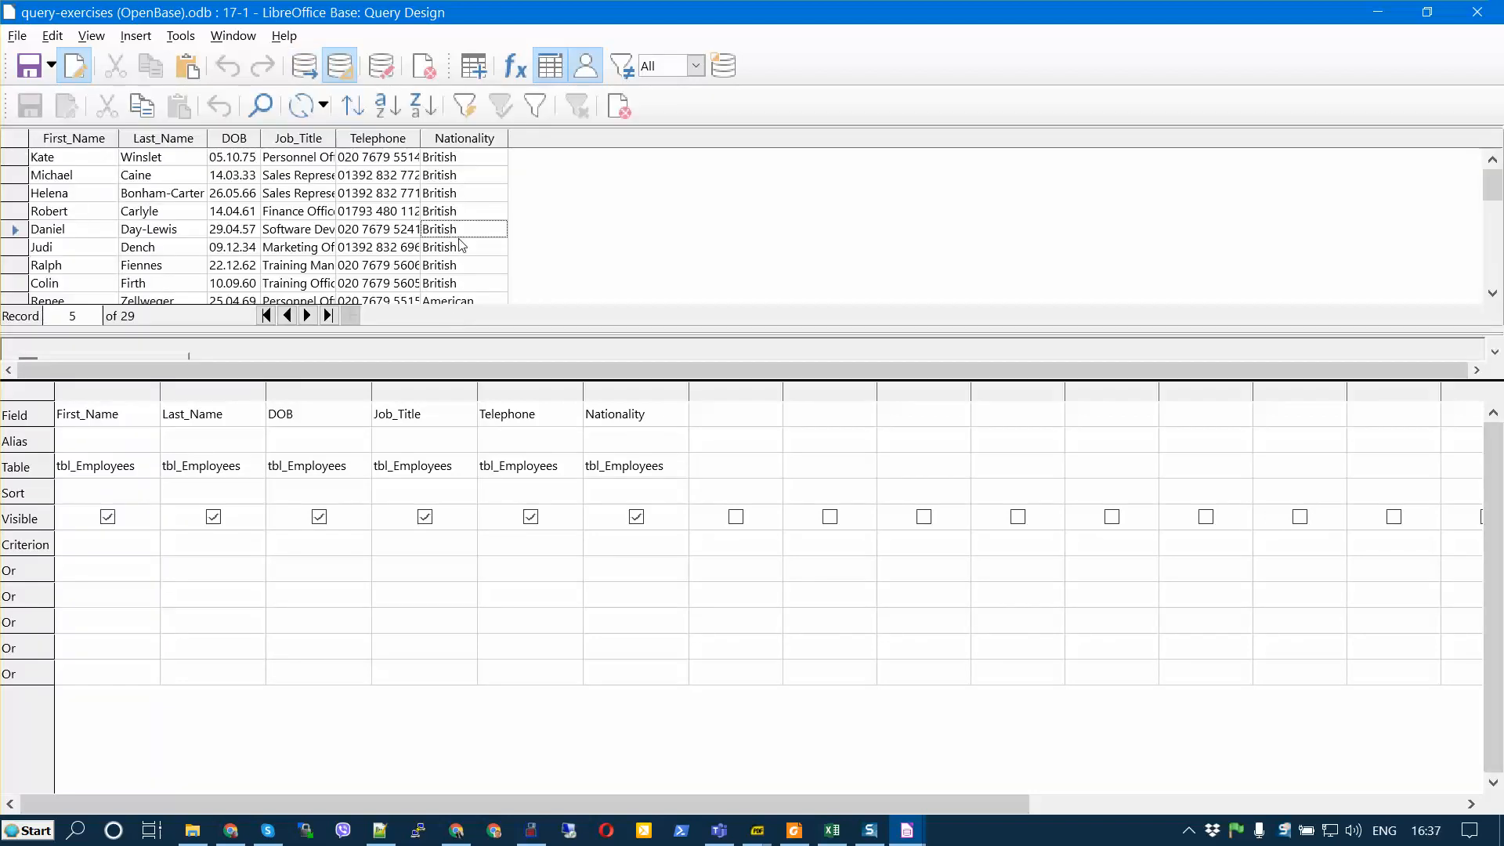
pyautogui.scroll(-6, 463, 240)
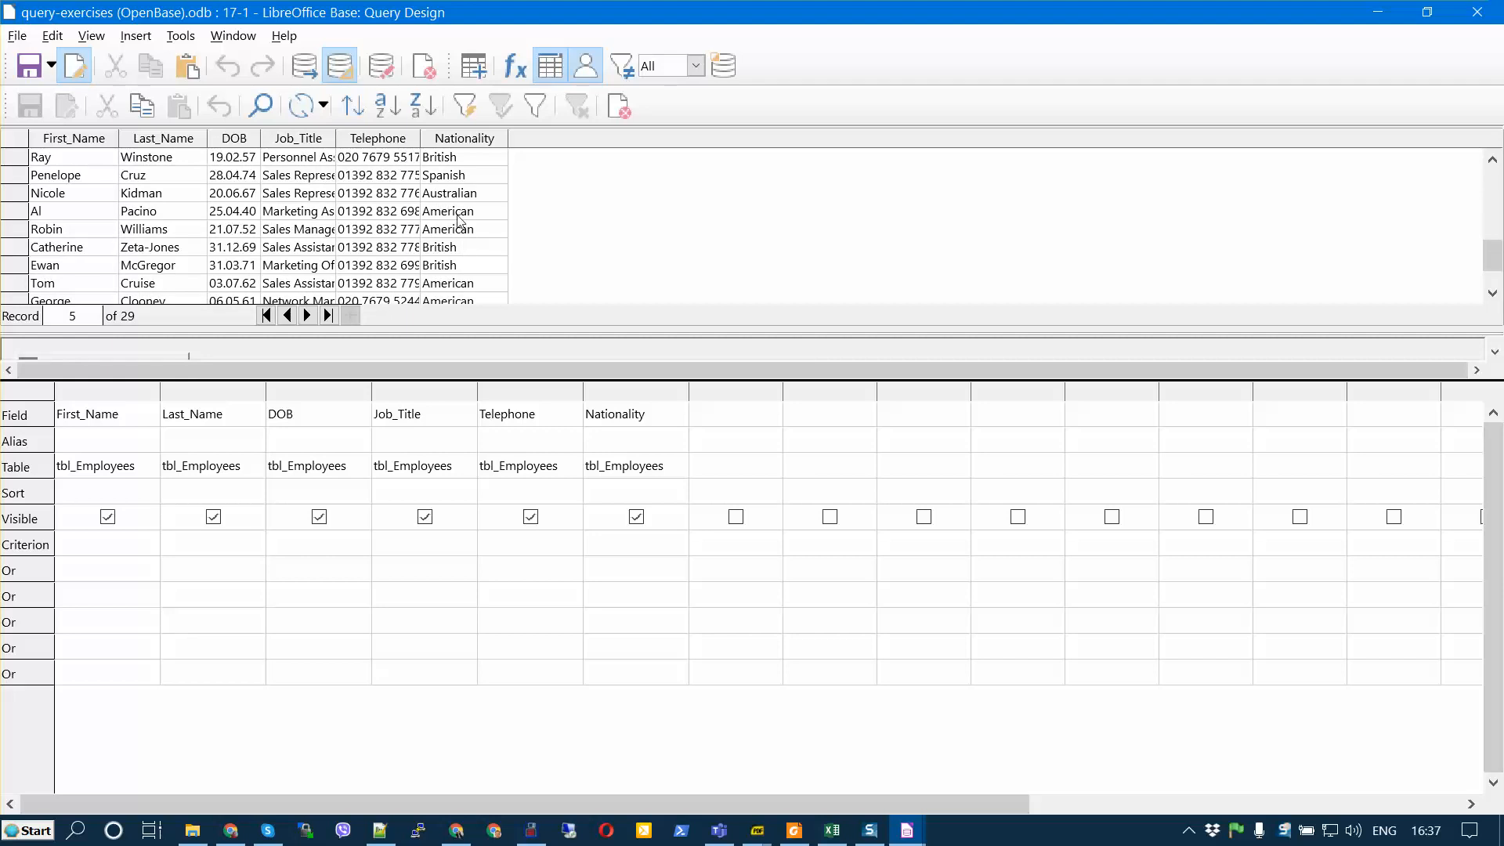
# - Copy the value American from the results, set it as the Nationality criterion, and rerun the query
pyautogui.rightClick(460, 217)
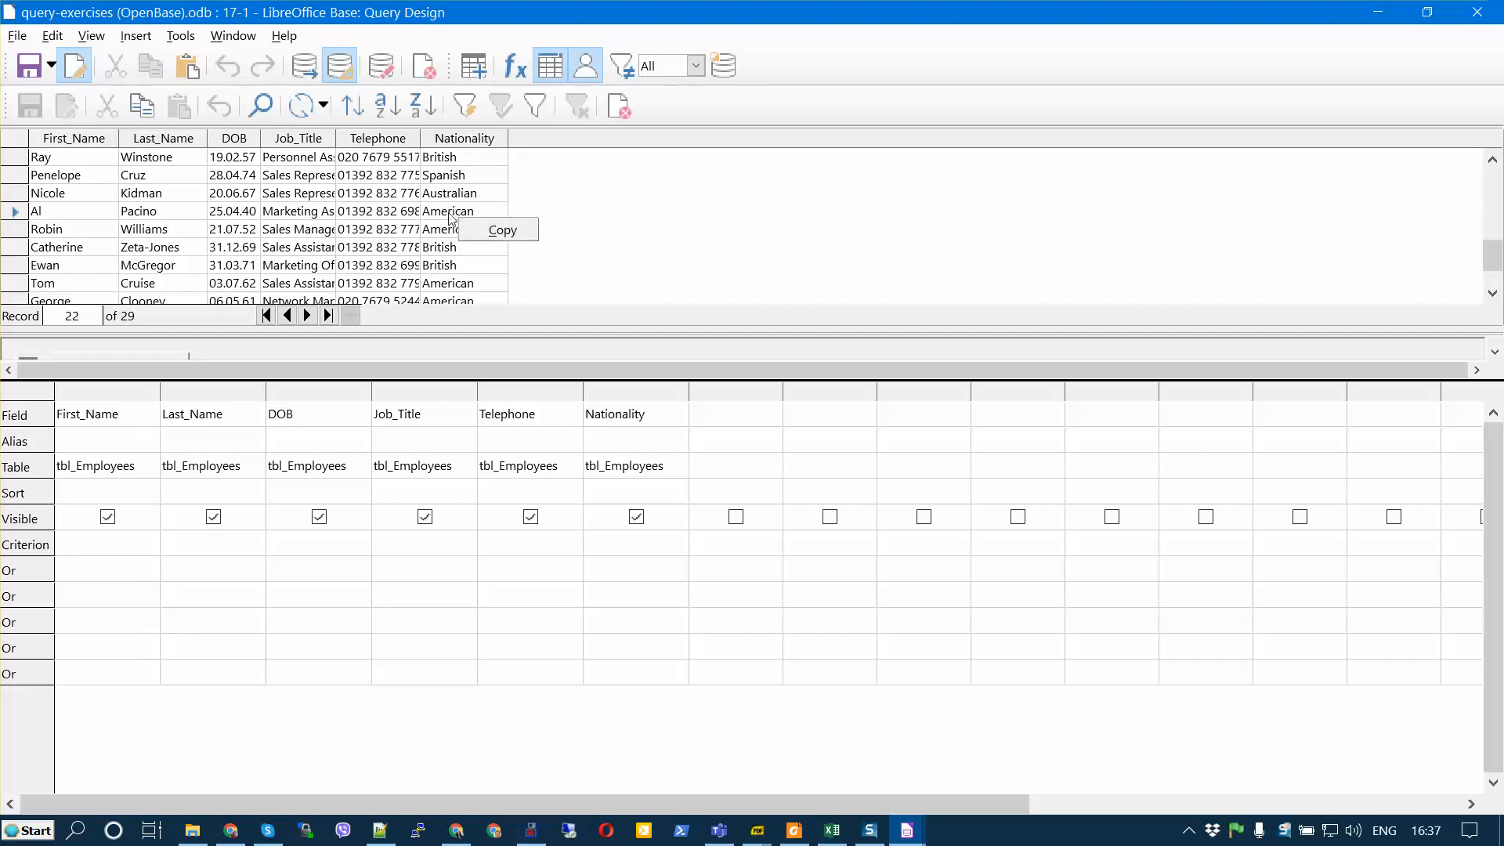
pyautogui.click(449, 213)
pyautogui.rightClick(454, 224)
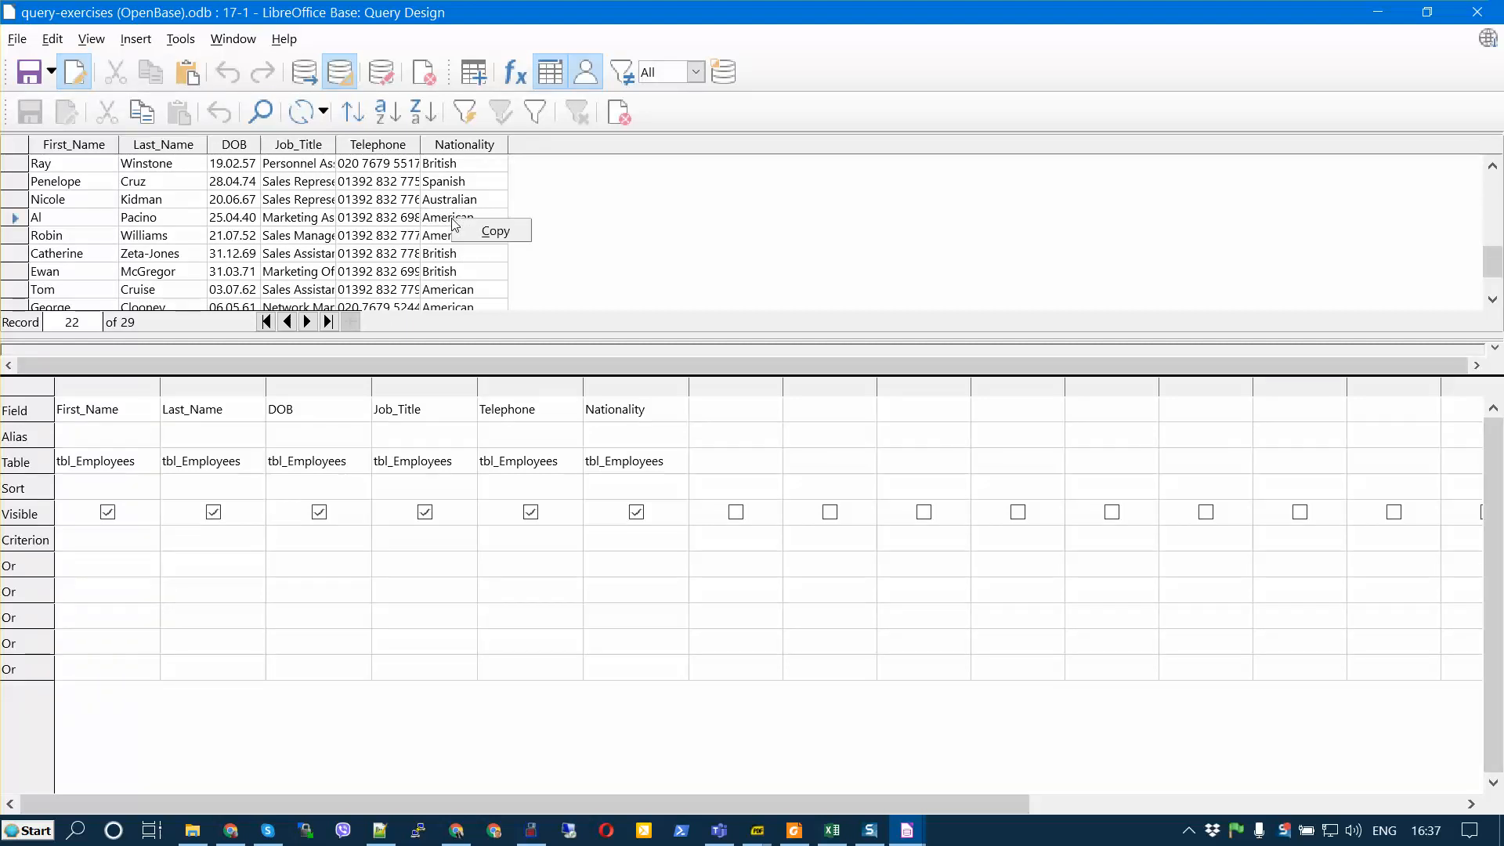
pyautogui.click(491, 228)
pyautogui.click(604, 543)
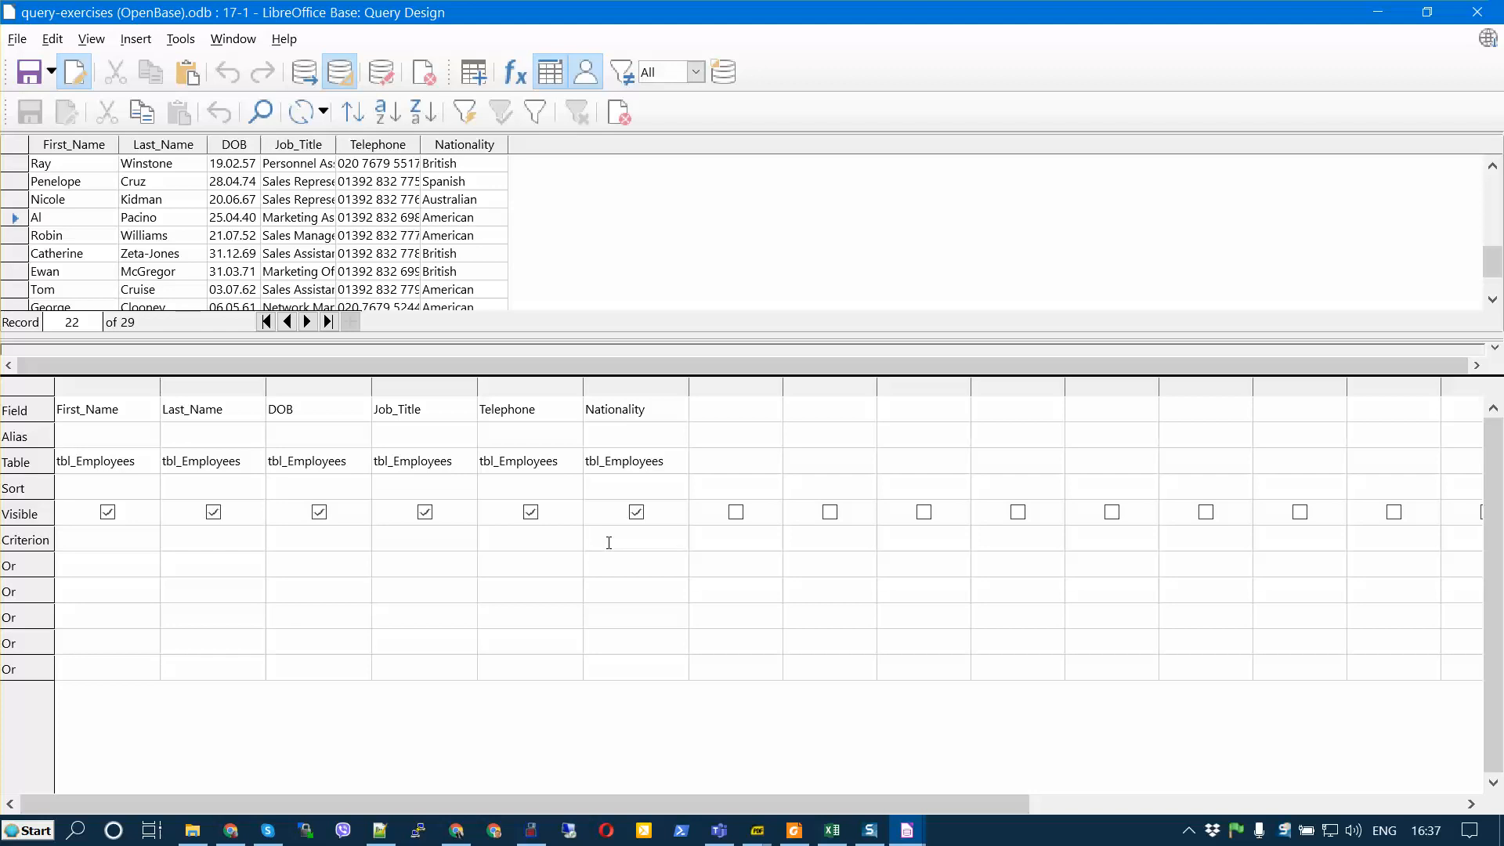
pyautogui.hotkey('ctrl', 'v')
pyautogui.click(626, 573)
pyautogui.click(305, 72)
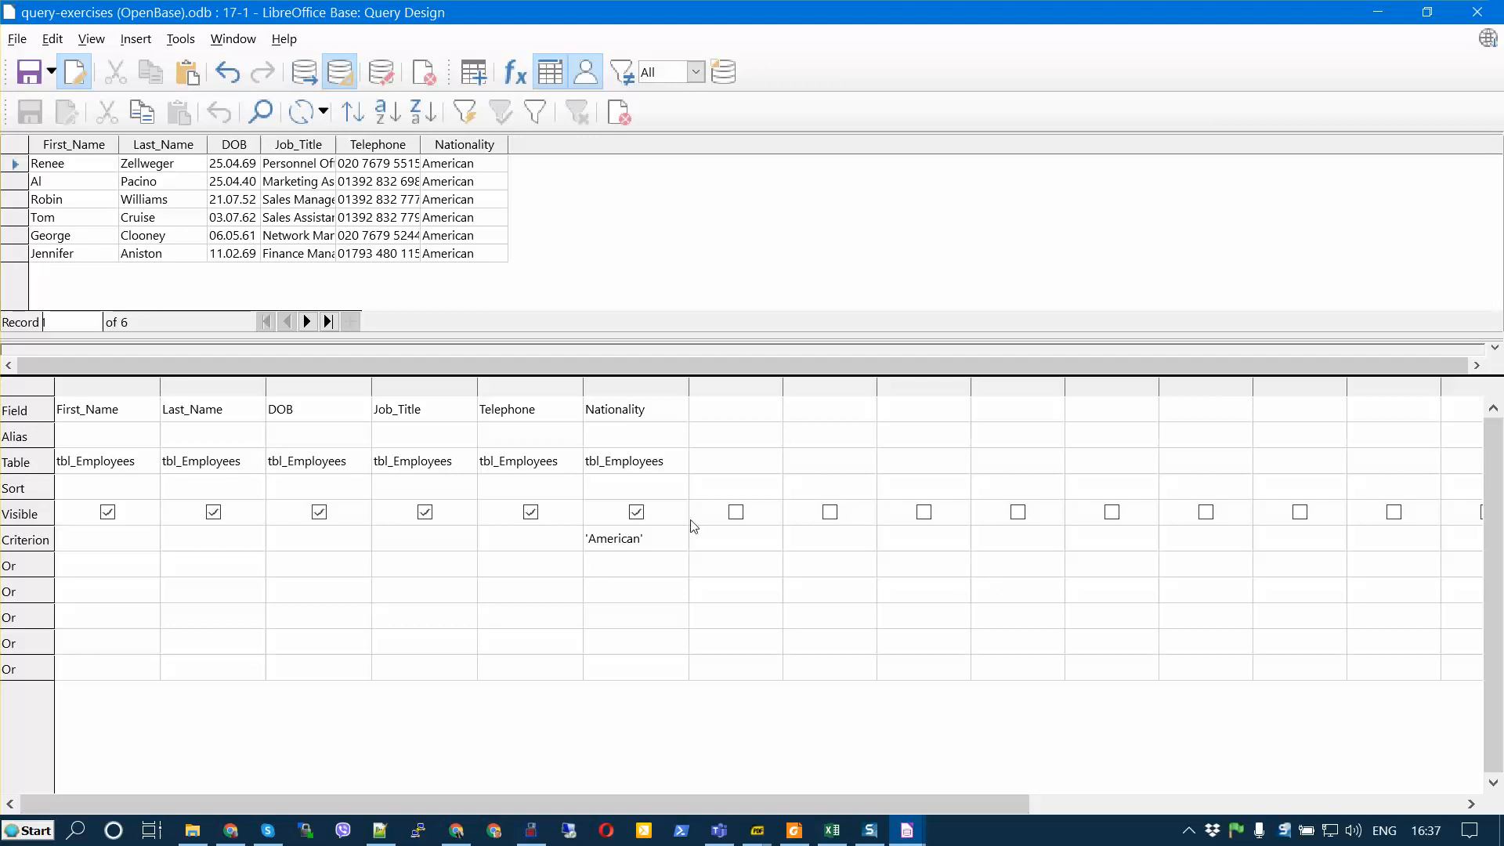
# - Sort the query by First_Name ascending and Last_Name descending, and rerun it
pyautogui.click(134, 485)
pyautogui.click(149, 486)
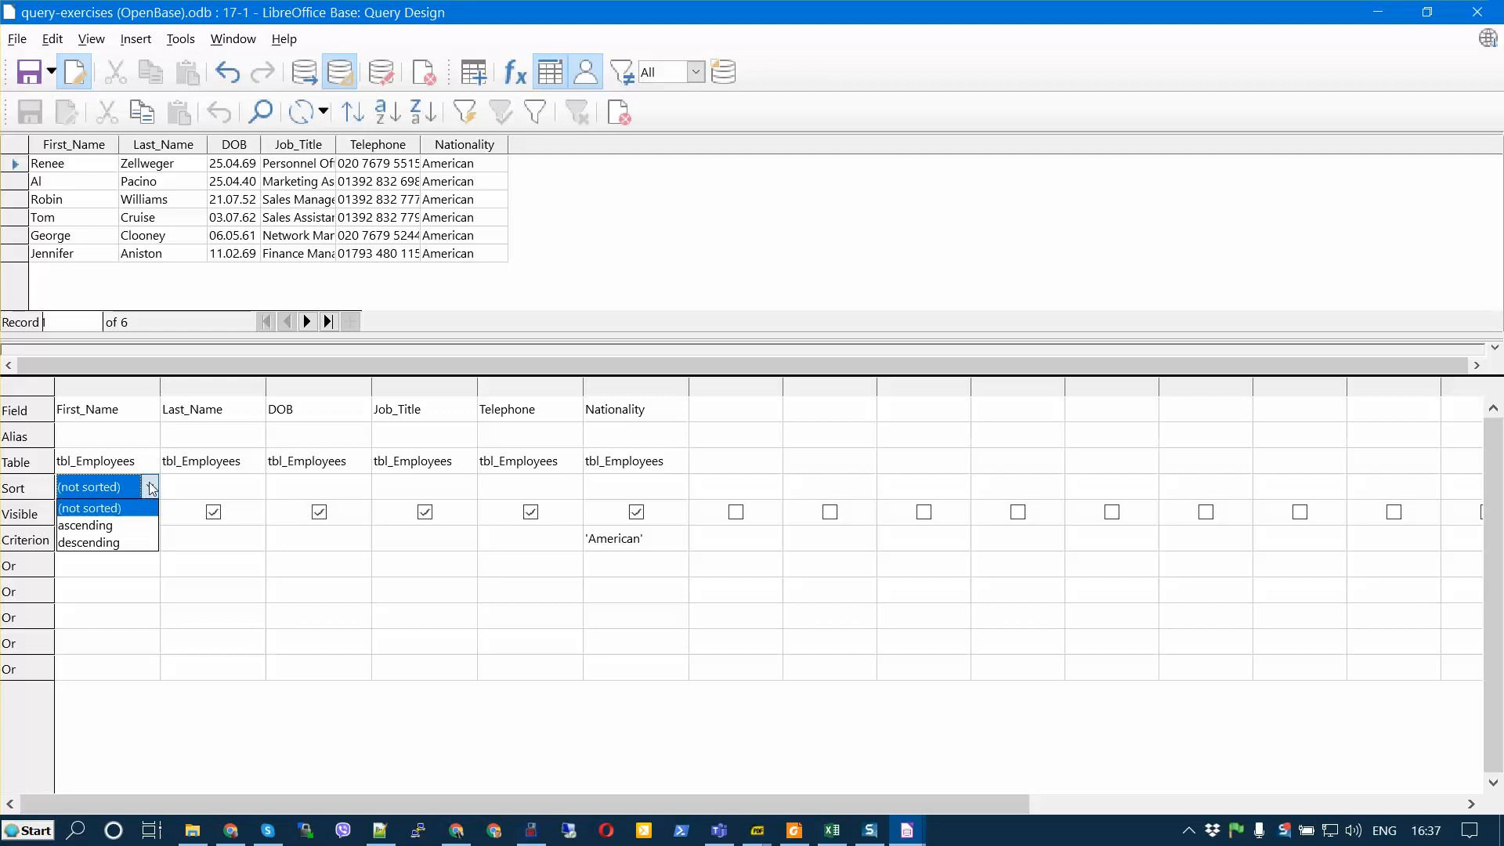
pyautogui.click(152, 525)
pyautogui.click(249, 486)
pyautogui.click(255, 486)
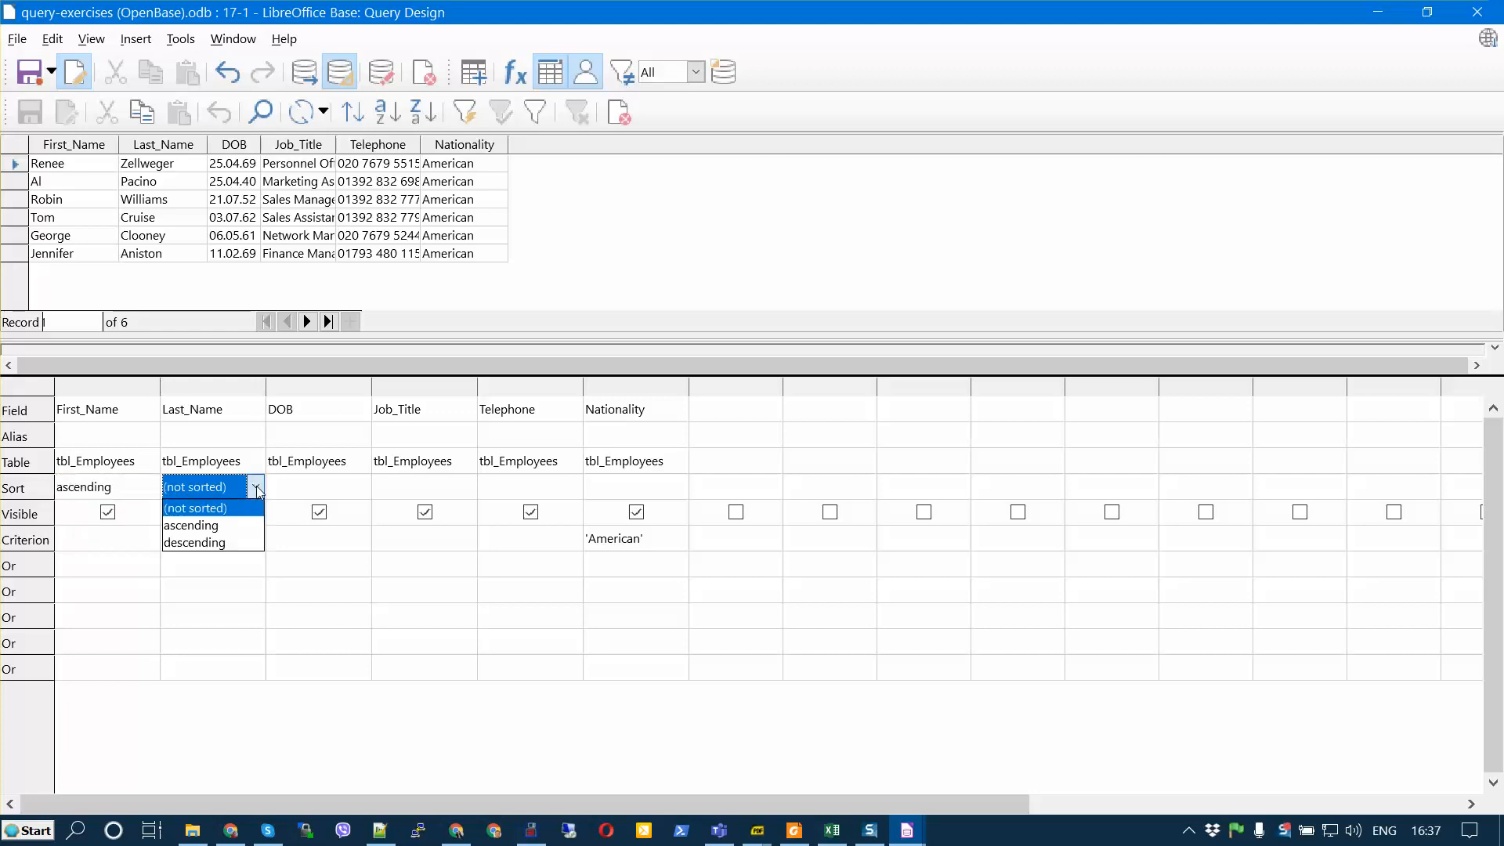
pyautogui.click(233, 543)
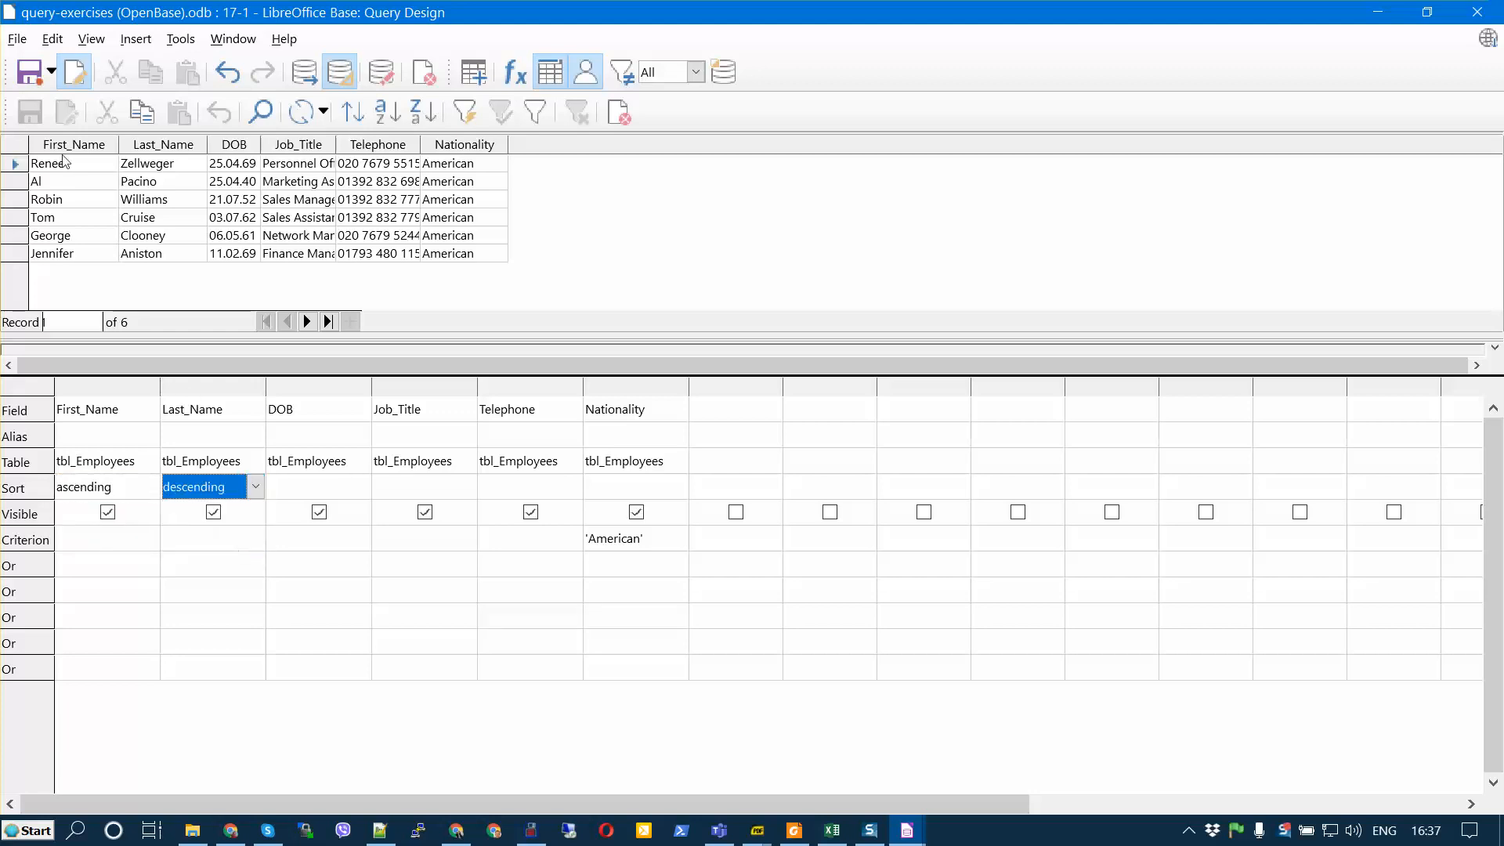
pyautogui.click(324, 114)
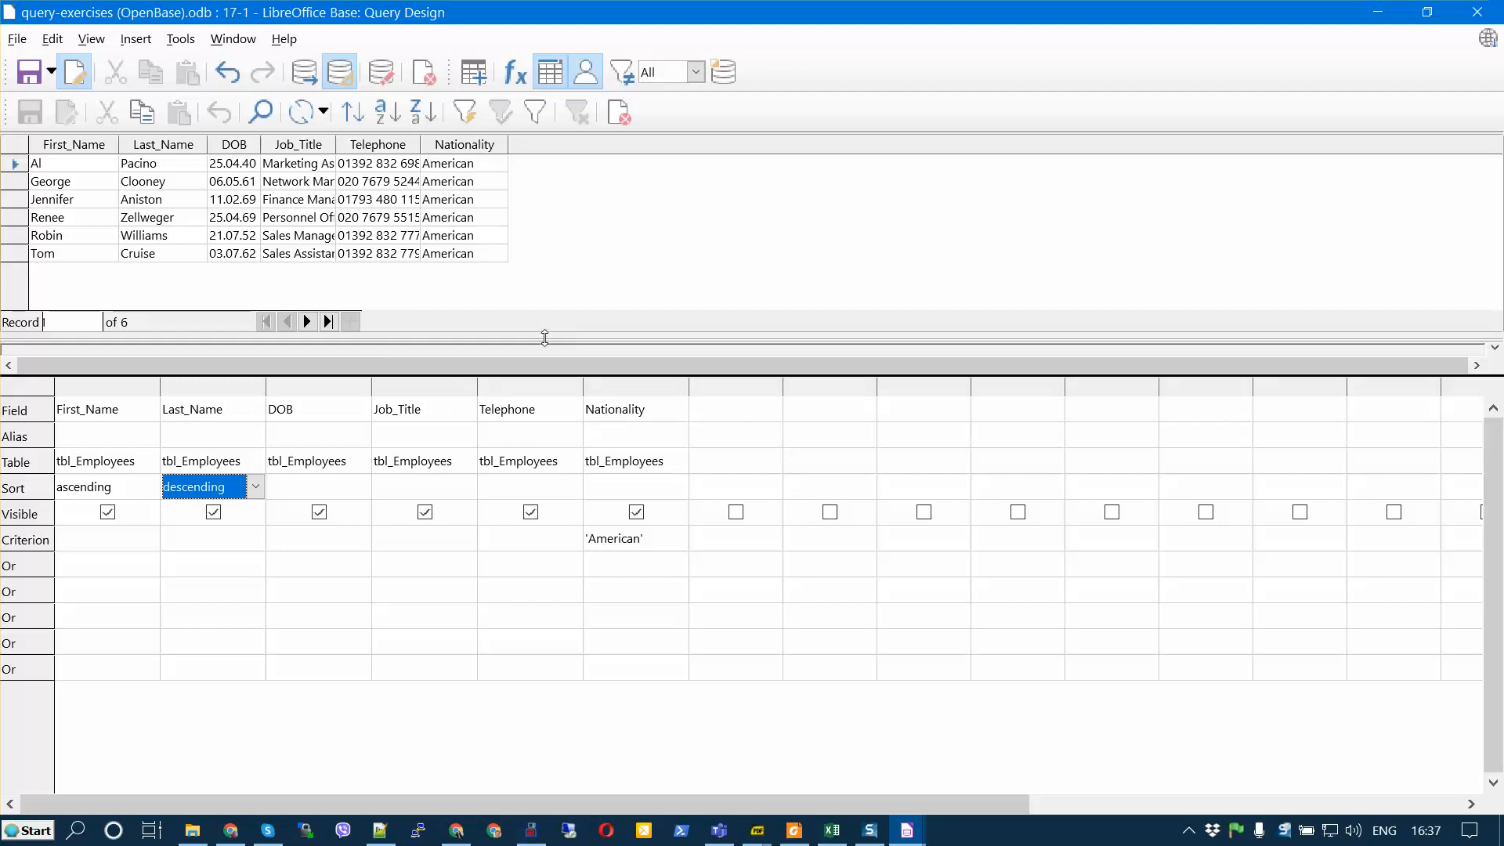
# - Enlarge the table area of the query design and add the Dept_ID field from tbl_Employees to the query
pyautogui.moveTo(545, 337); pyautogui.dragTo(574, 229)
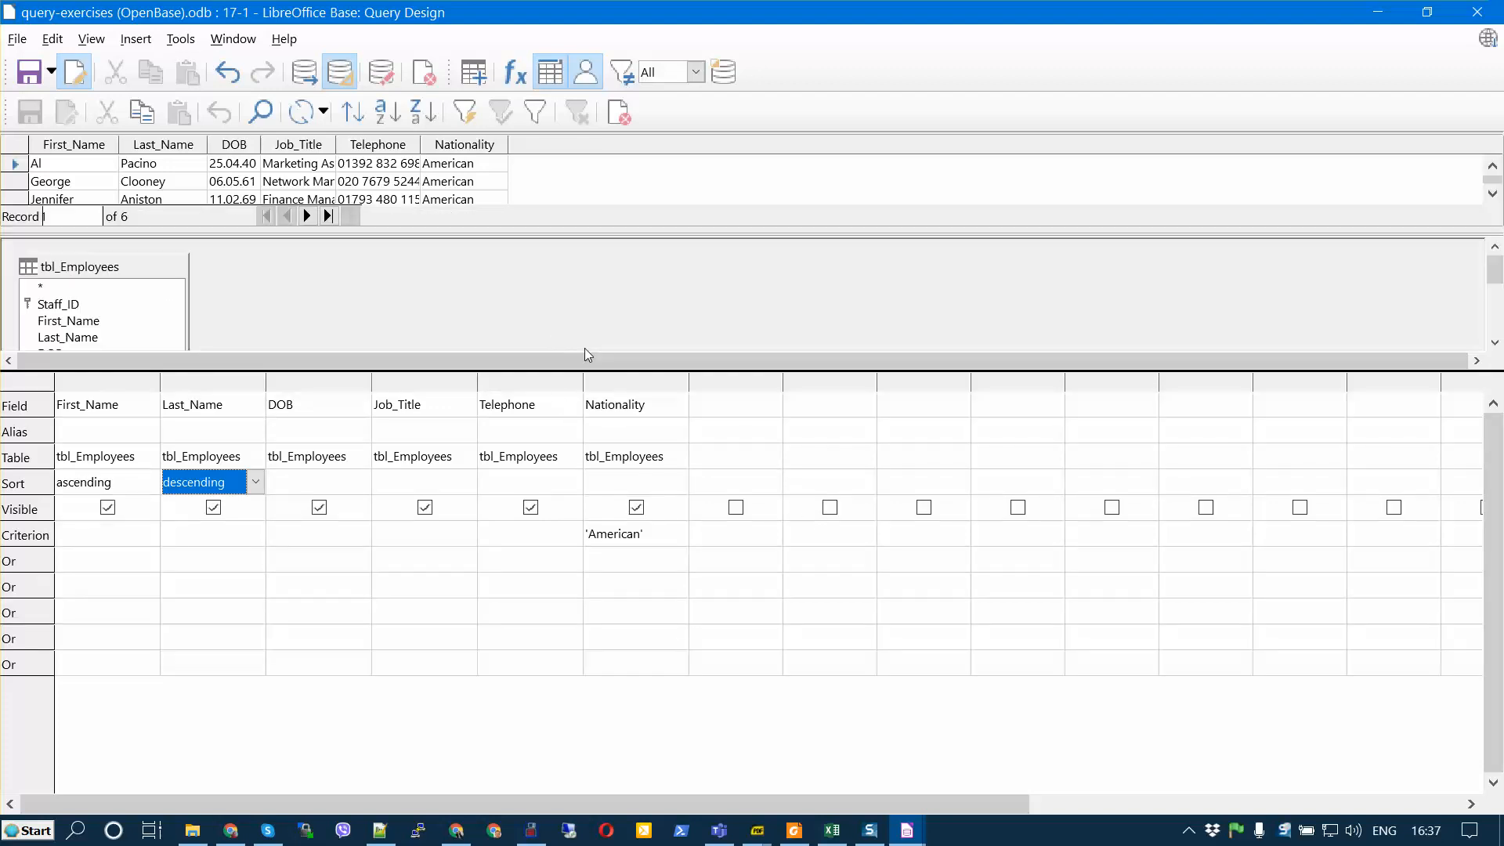
pyautogui.moveTo(576, 370); pyautogui.dragTo(576, 462)
pyautogui.click(86, 372)
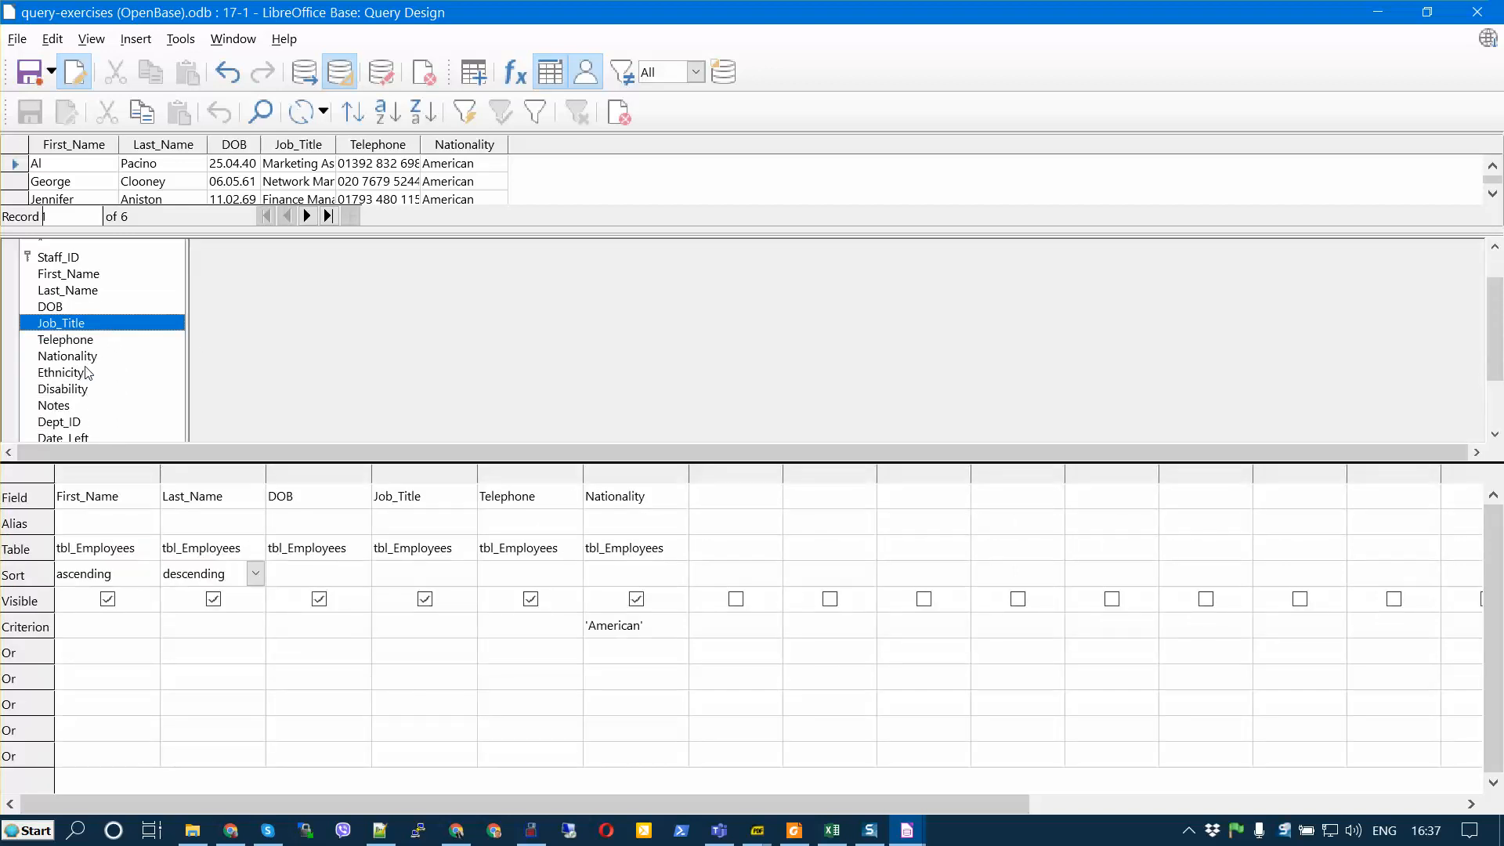
pyautogui.scroll(-1, 88, 373)
pyautogui.doubleClick(75, 426)
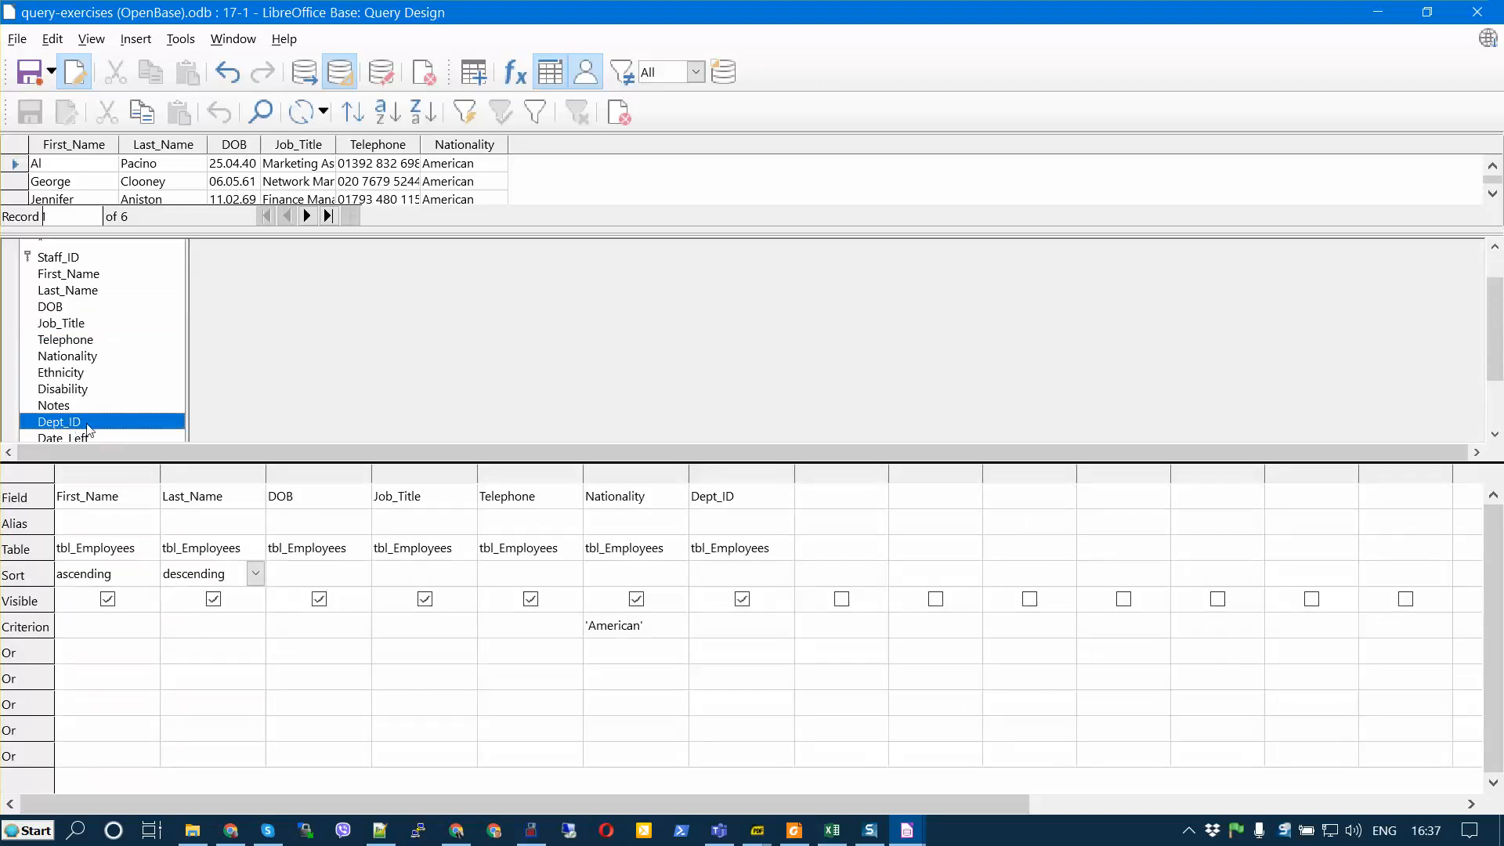
# - Remove the Nationality criterion and set the Dept_ID criterion to =200
pyautogui.click(658, 630)
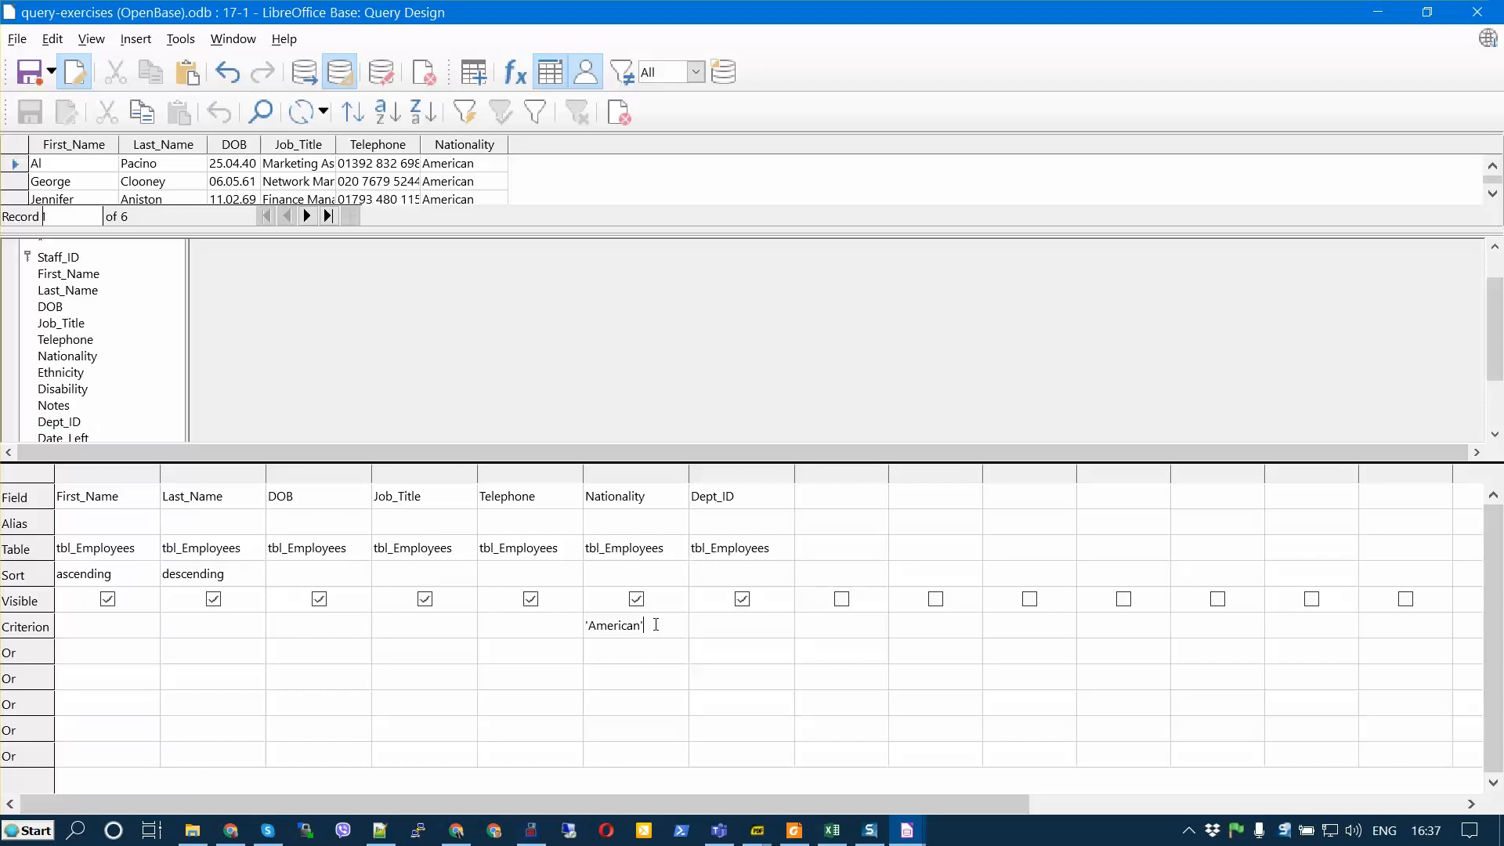
pyautogui.moveTo(656, 625); pyautogui.dragTo(571, 616)
pyautogui.press('Delete')
pyautogui.click(709, 625)
pyautogui.write('200')
pyautogui.click(692, 625)
pyautogui.write('=')
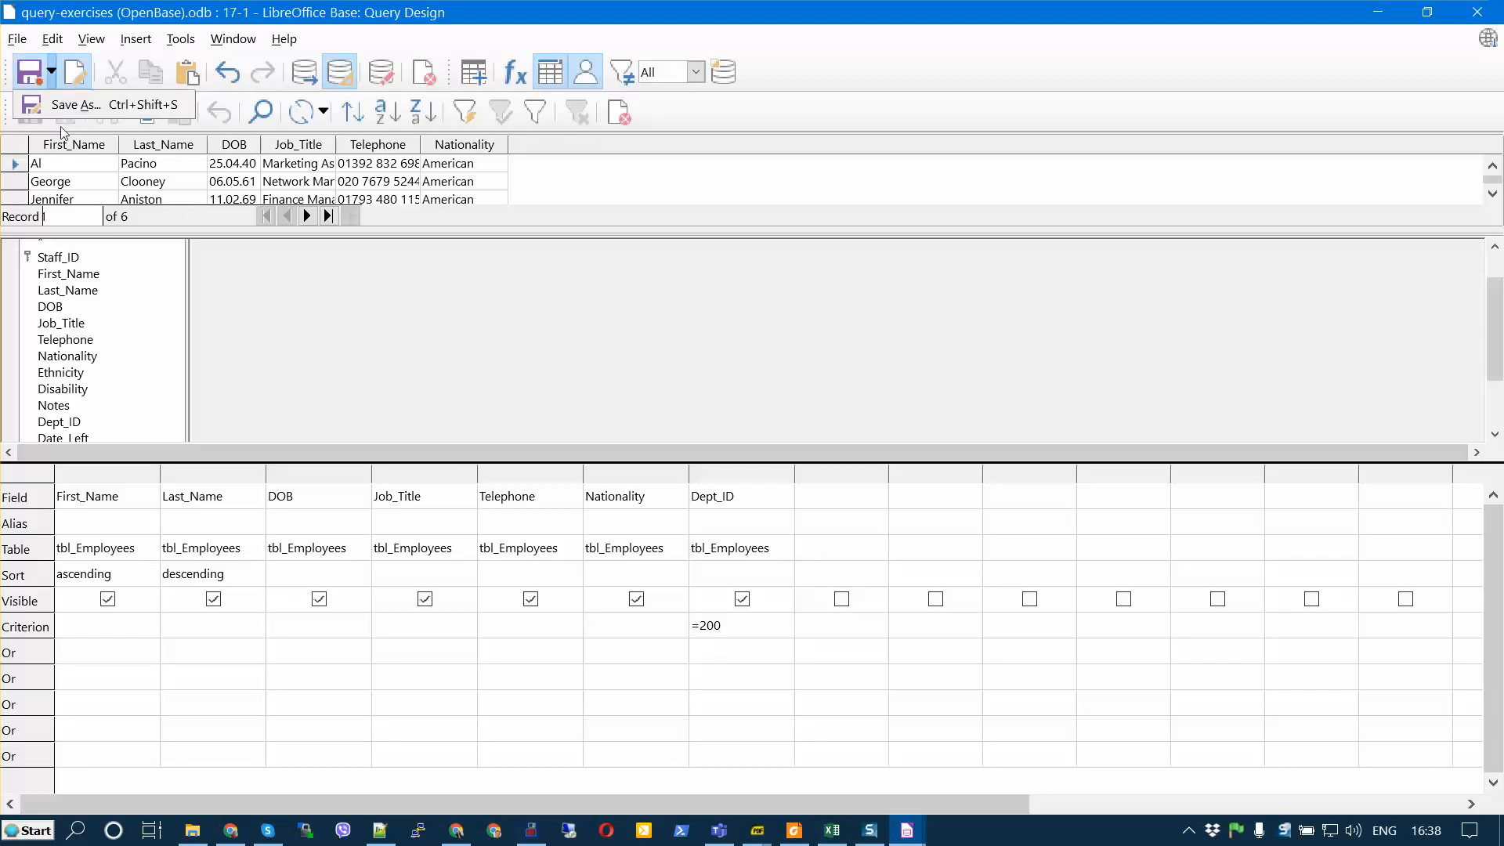
# - Save the query under the name 17-2, run it, and enlarge the results area to show all records
pyautogui.click(41, 72)
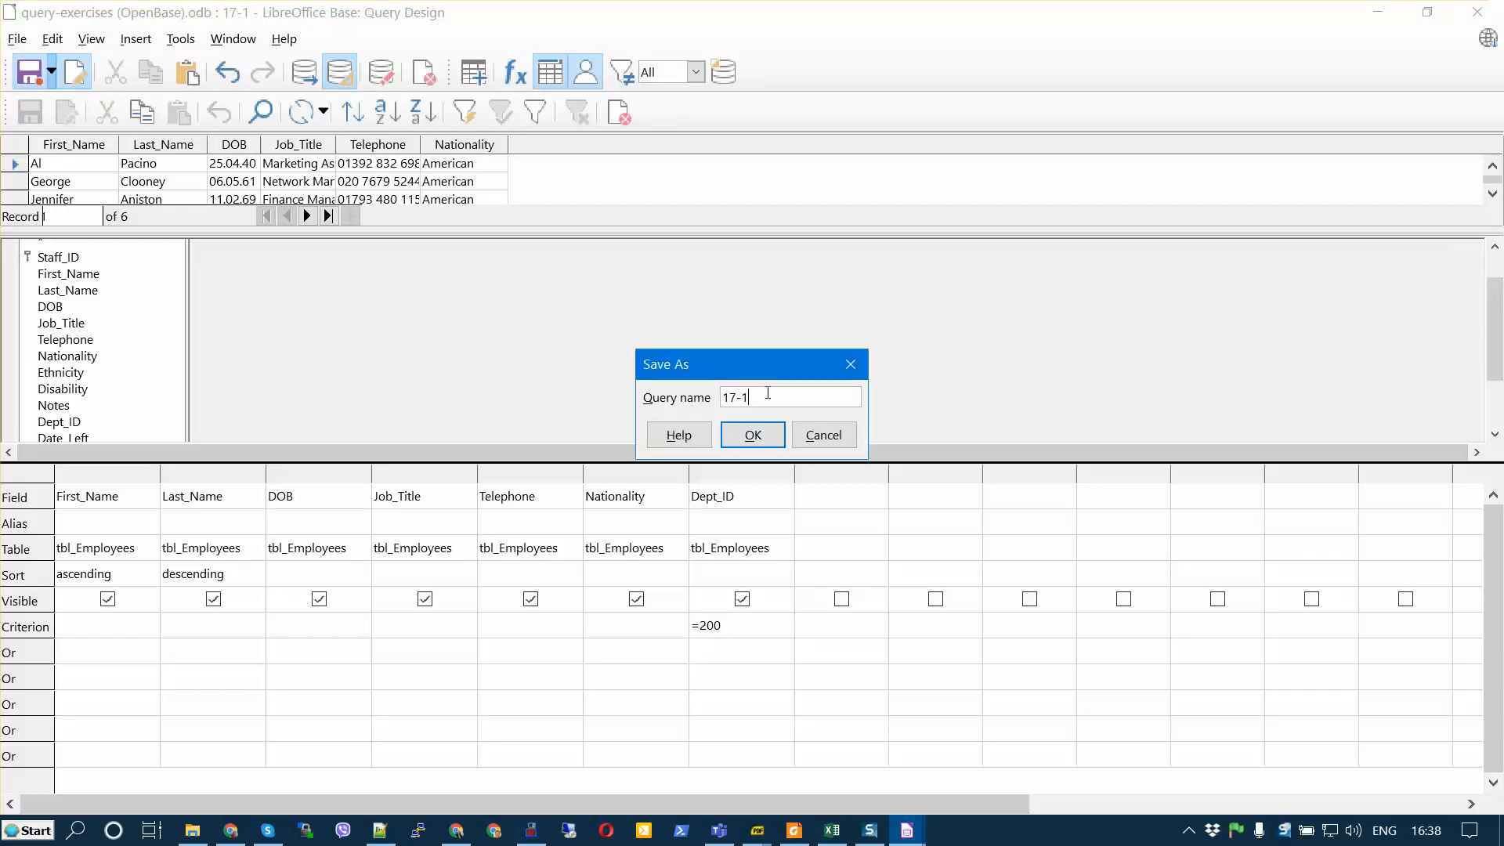
pyautogui.write('2')
pyautogui.press('Return')
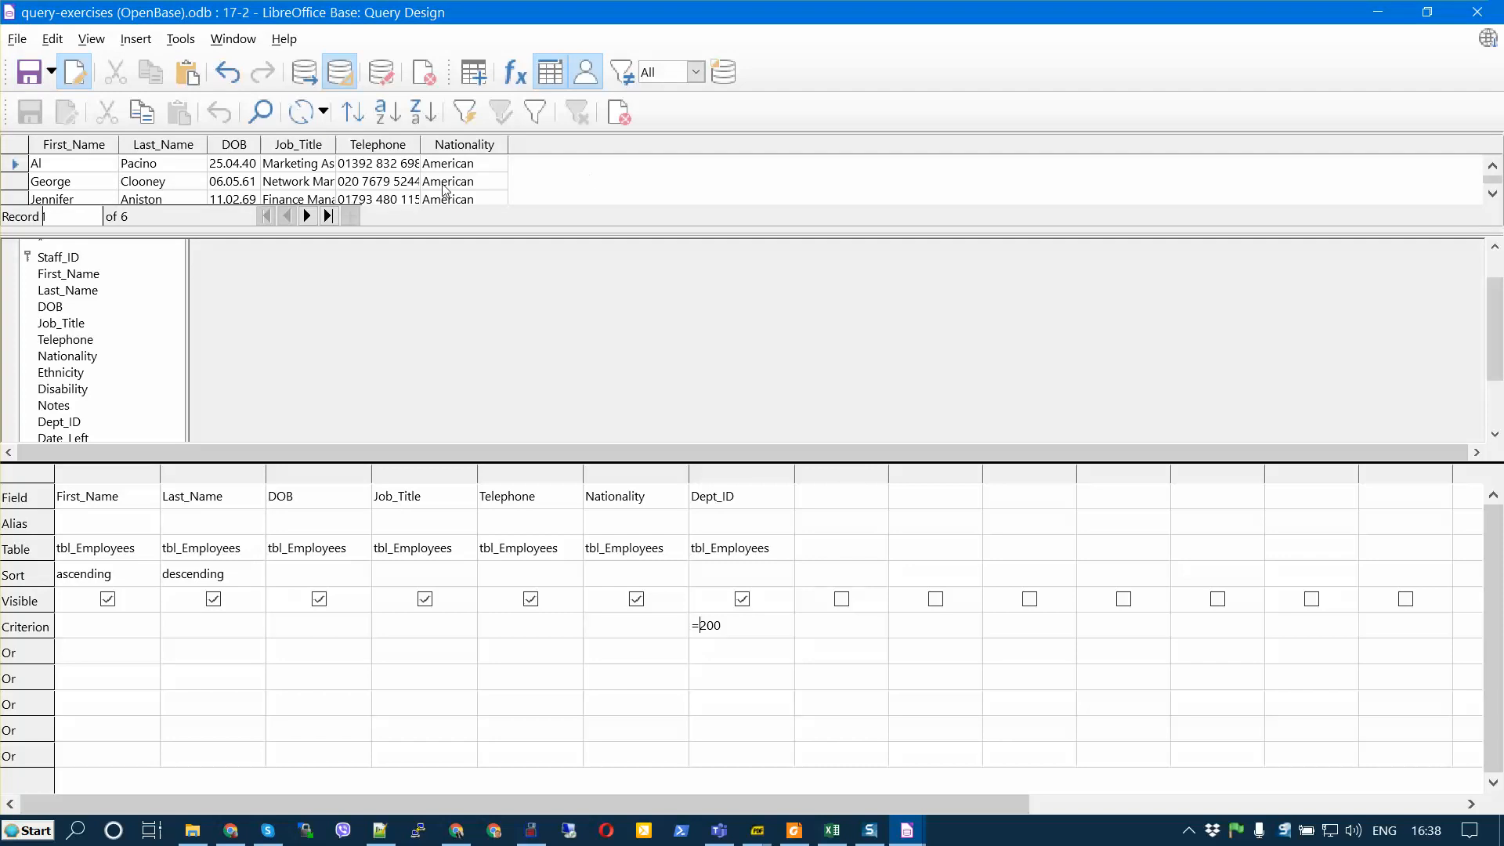
pyautogui.click(304, 72)
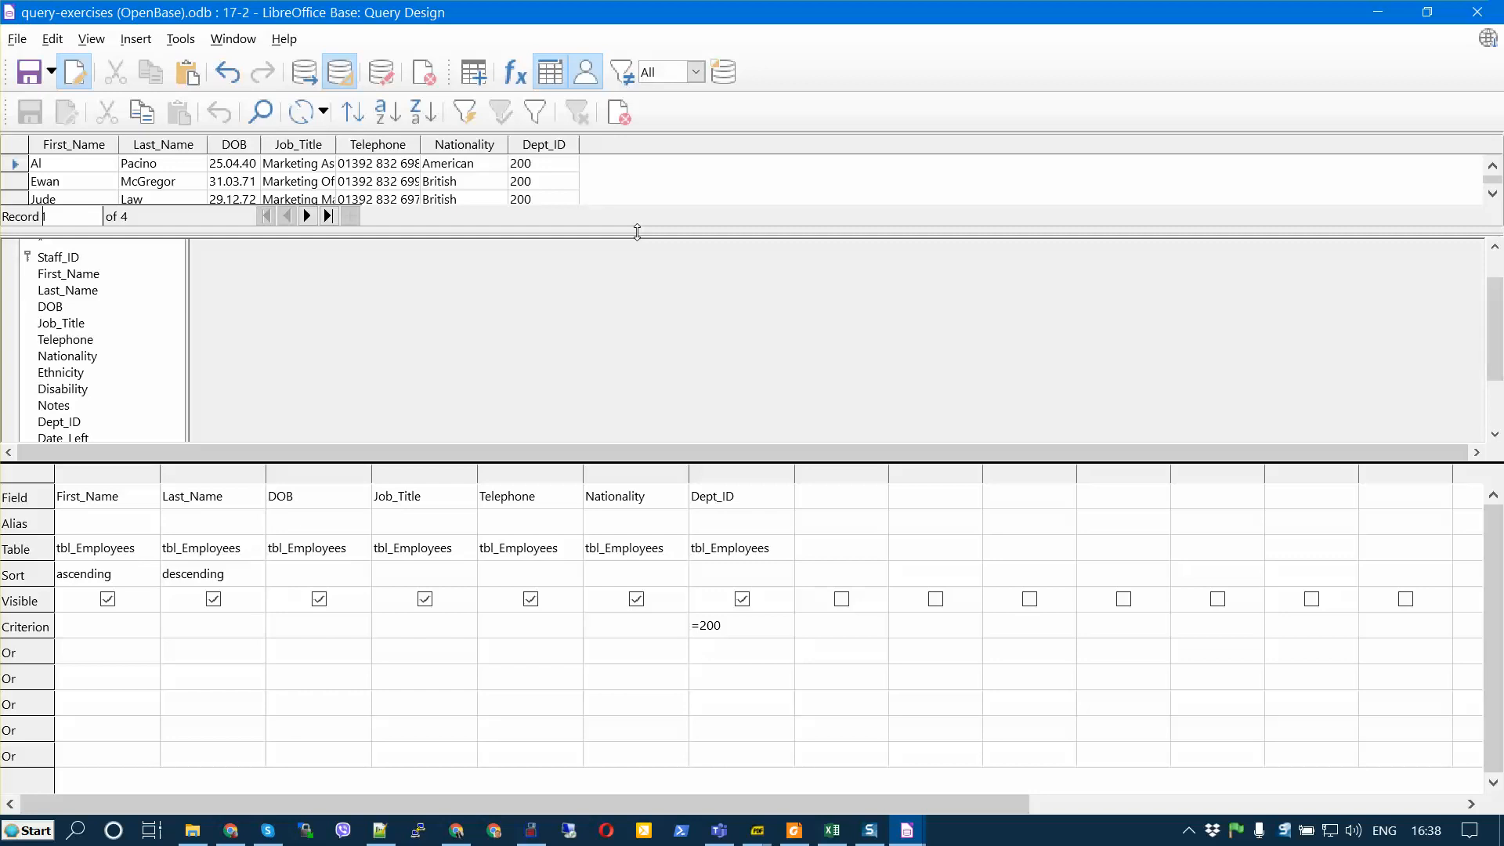
pyautogui.moveTo(637, 232); pyautogui.dragTo(625, 303)
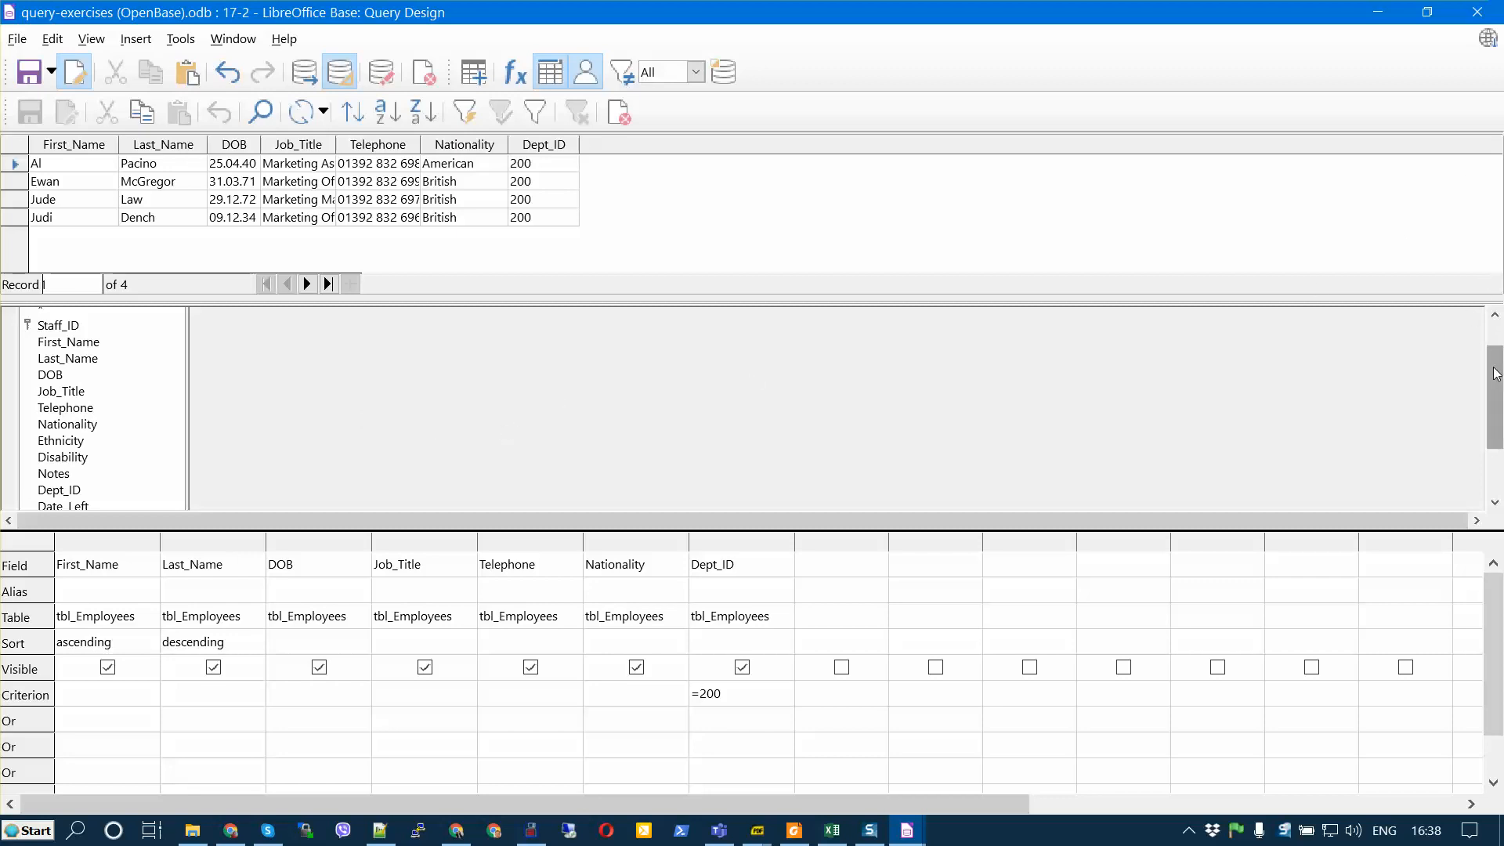
# - Remove the Dept_ID criterion and set the First_Name criterion to Like 'R*'
pyautogui.scroll(2, 1483, 345)
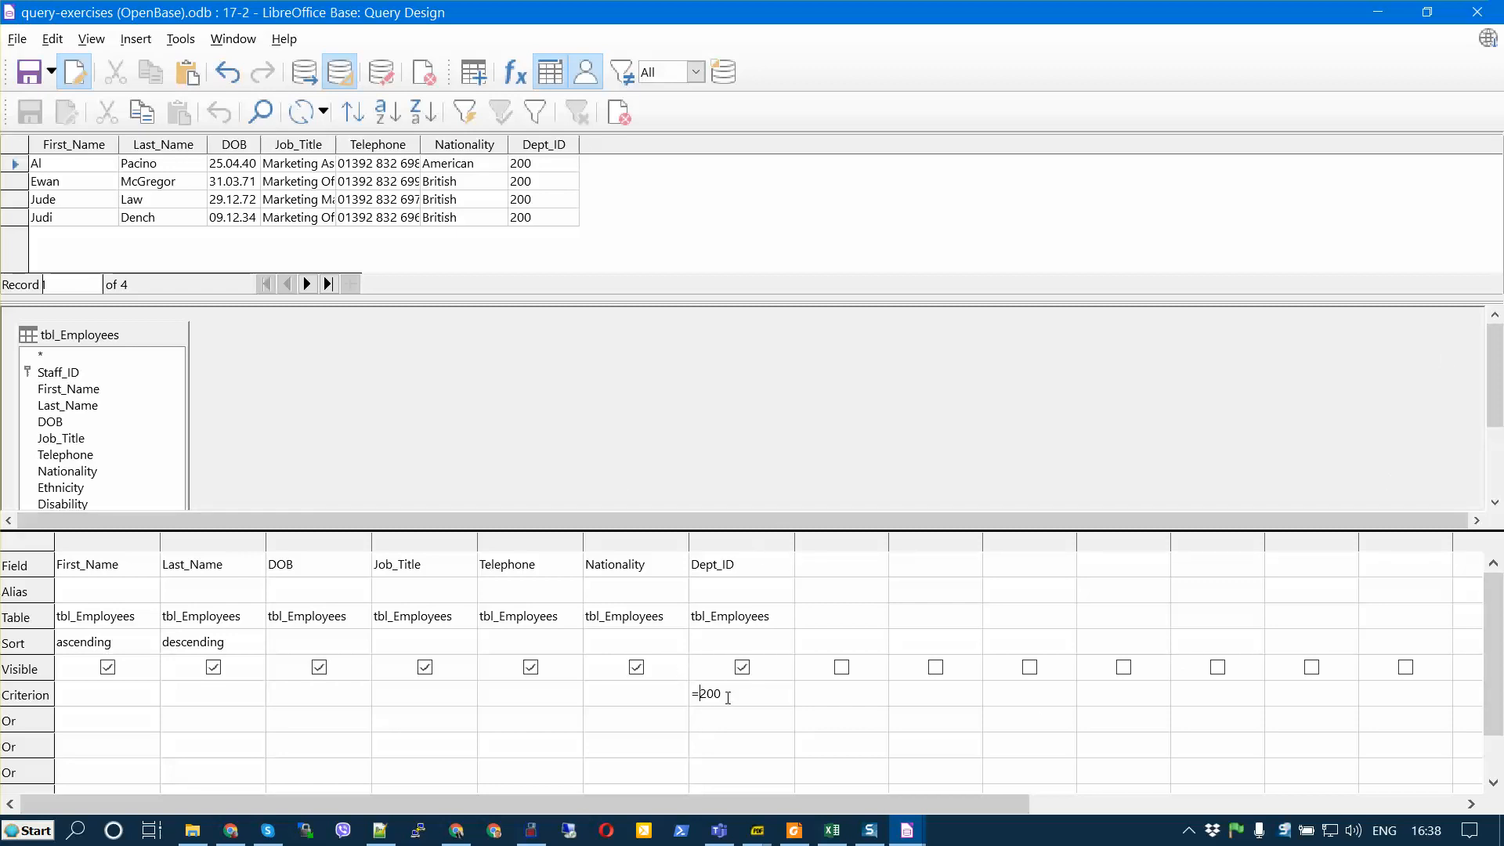
pyautogui.moveTo(725, 696); pyautogui.dragTo(674, 685)
pyautogui.press('Delete')
pyautogui.write('l')
pyautogui.write("R*'")
# - Save the query under the new name 18-1 and run it
pyautogui.click(51, 72)
pyautogui.click(73, 114)
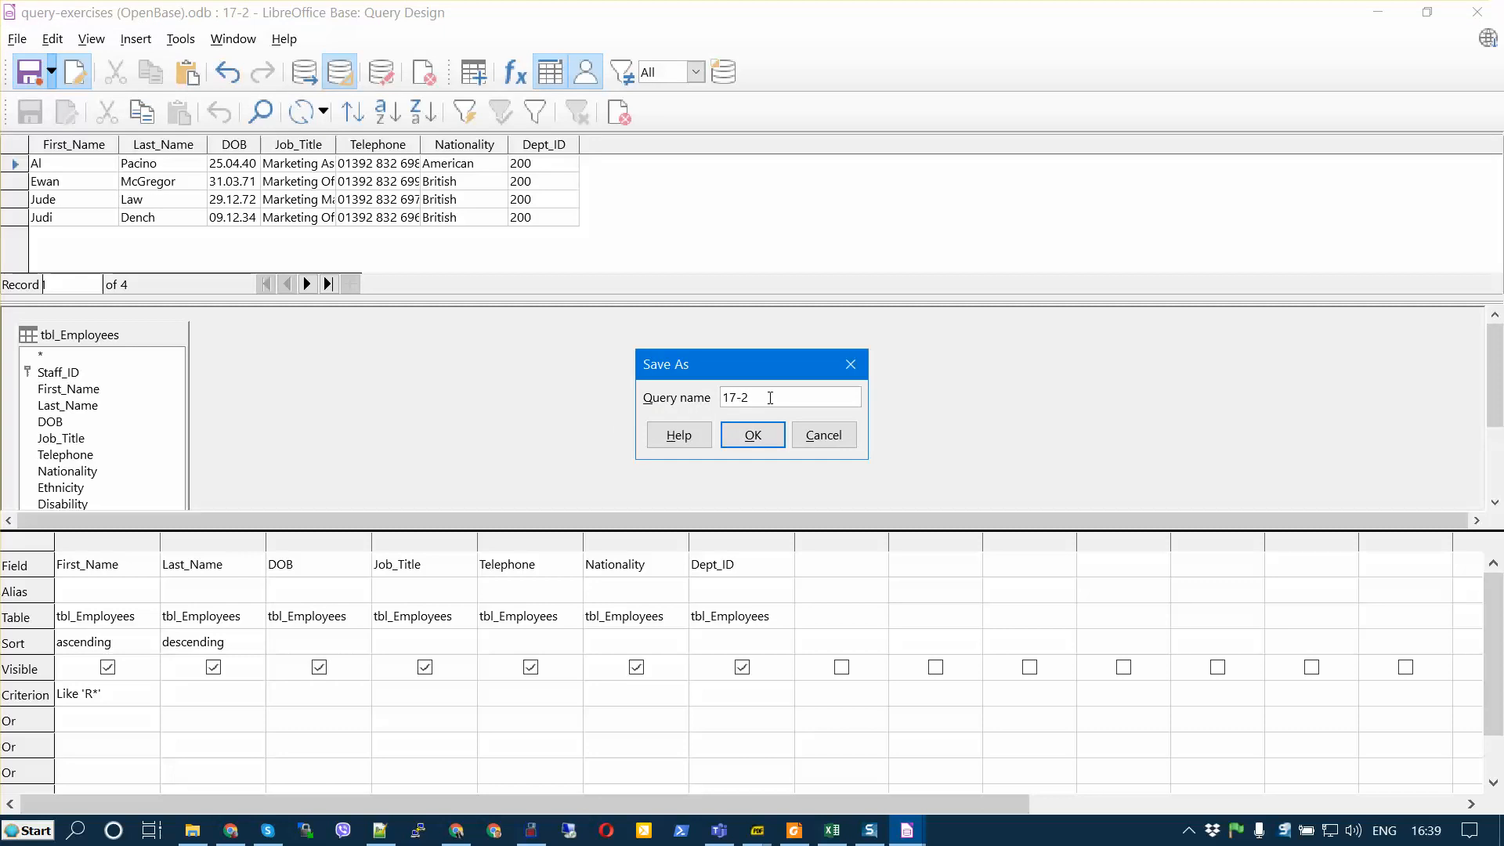
pyautogui.press('BackSpace')
pyautogui.write('1')
pyautogui.press('Left')
pyautogui.press('Left')
pyautogui.press('BackSpace')
pyautogui.write('8')
pyautogui.click(752, 436)
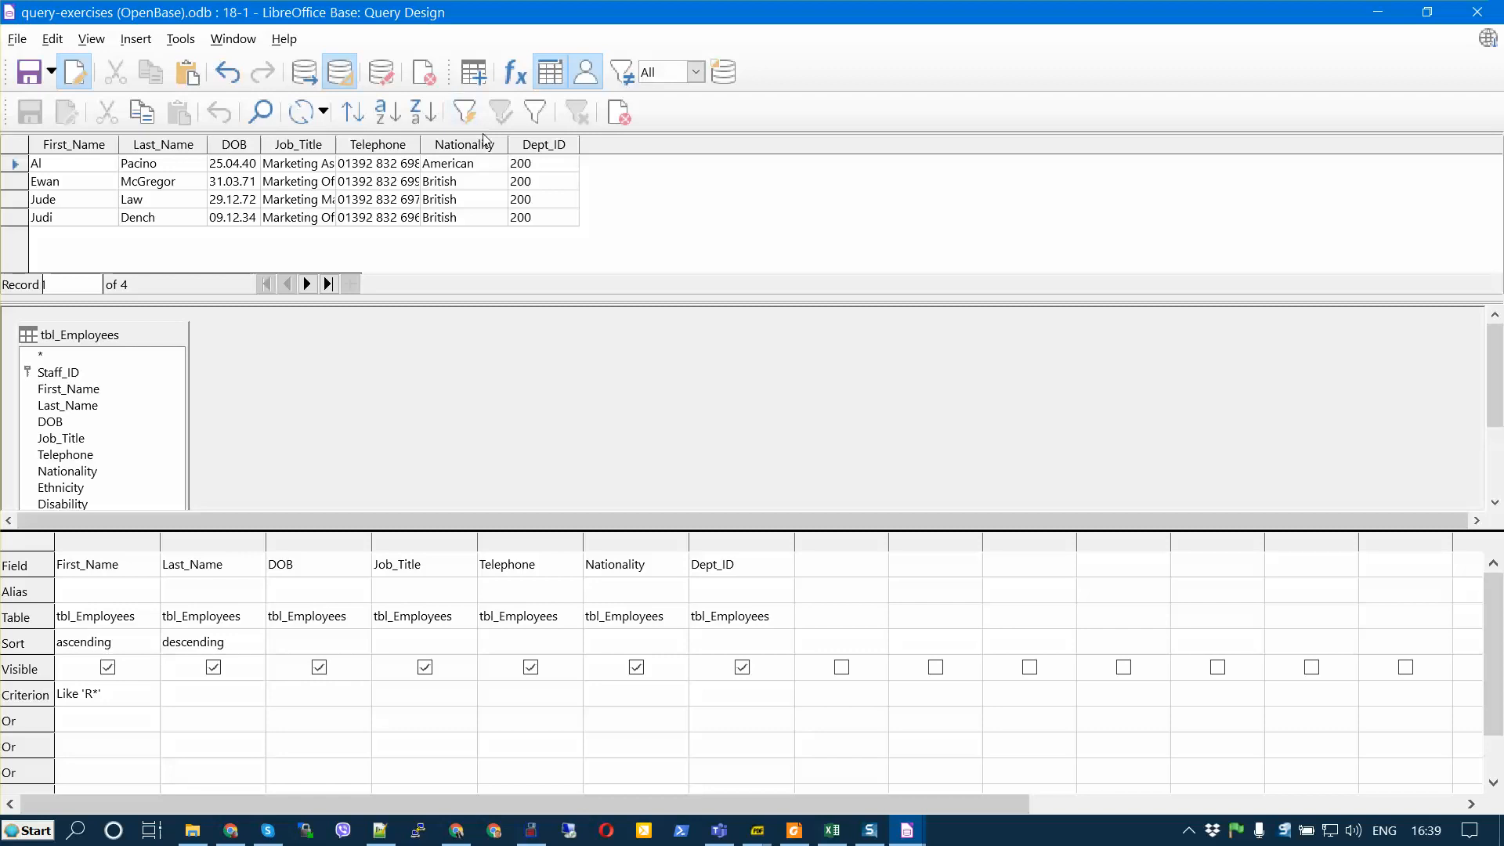
pyautogui.click(306, 73)
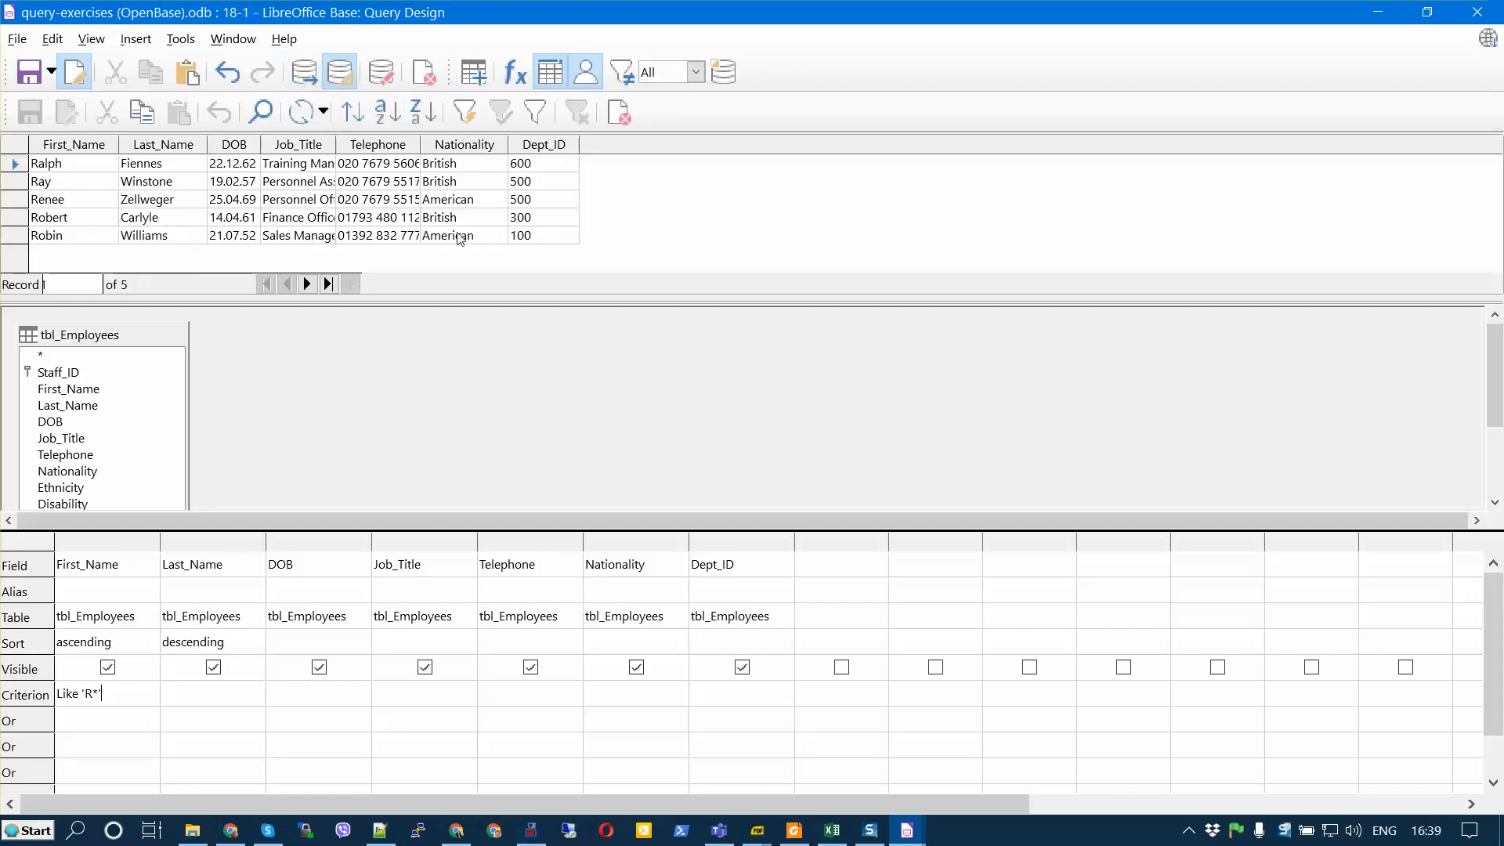
# - Paste American as the Nationality condition in the first Or row of the design grid
pyautogui.click(471, 202)
pyautogui.click(615, 725)
pyautogui.rightClick(616, 721)
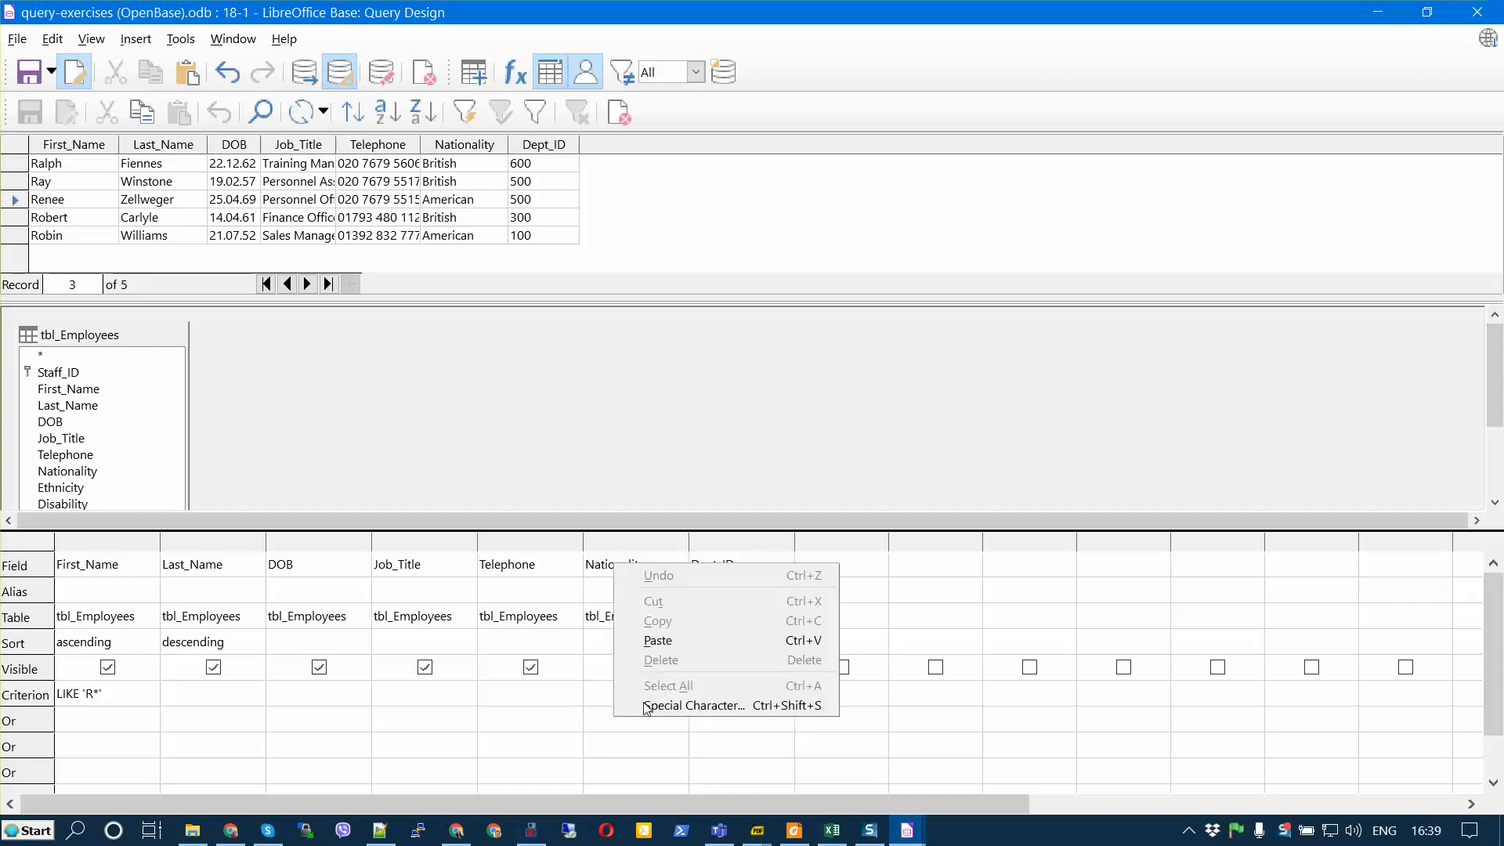
pyautogui.click(670, 643)
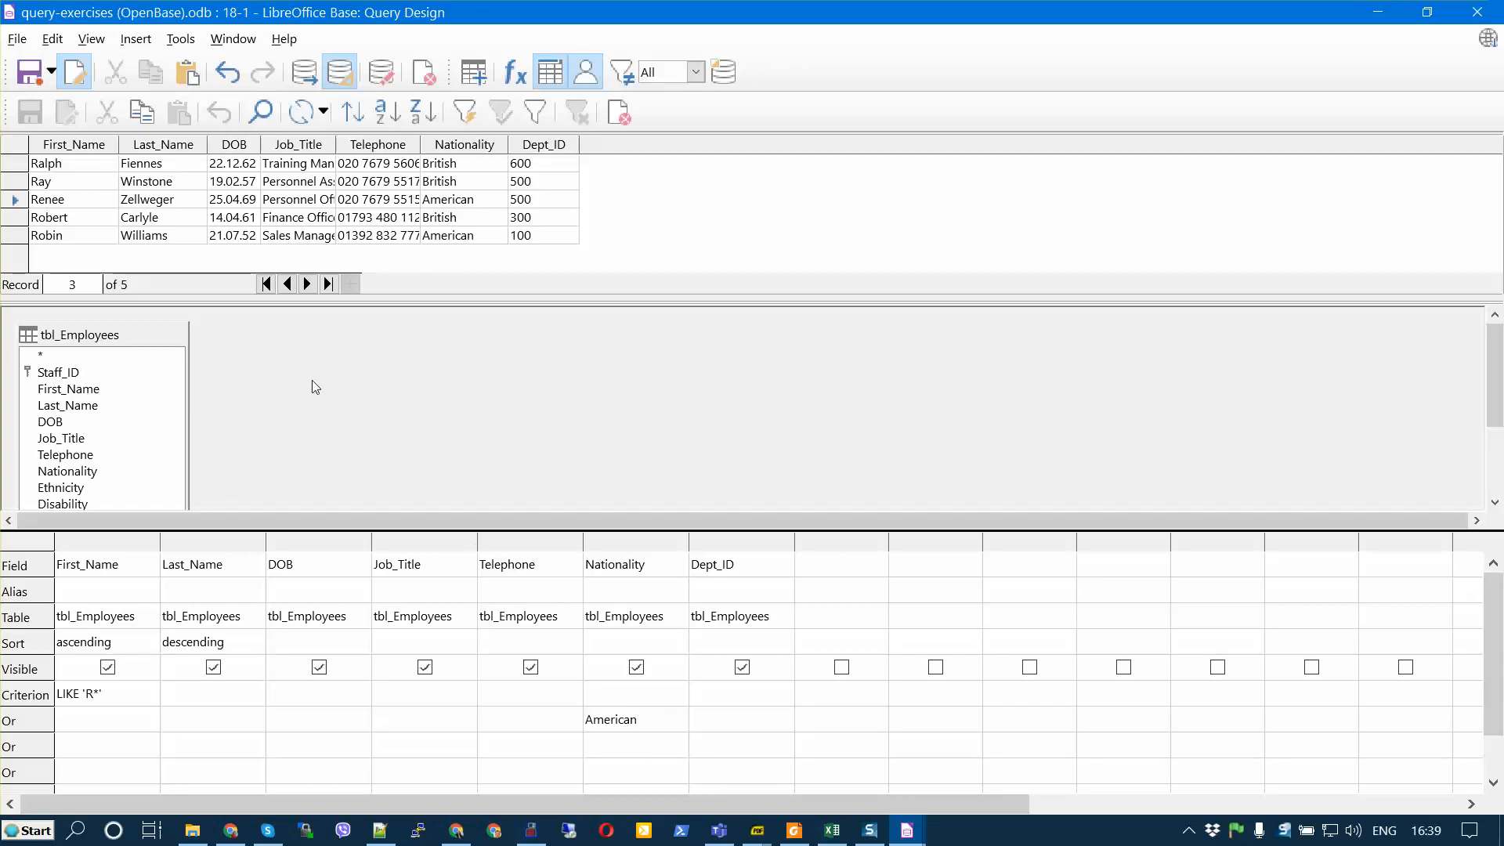
# - Save the query with the Or condition under the name 19-1 and run it
pyautogui.click(51, 71)
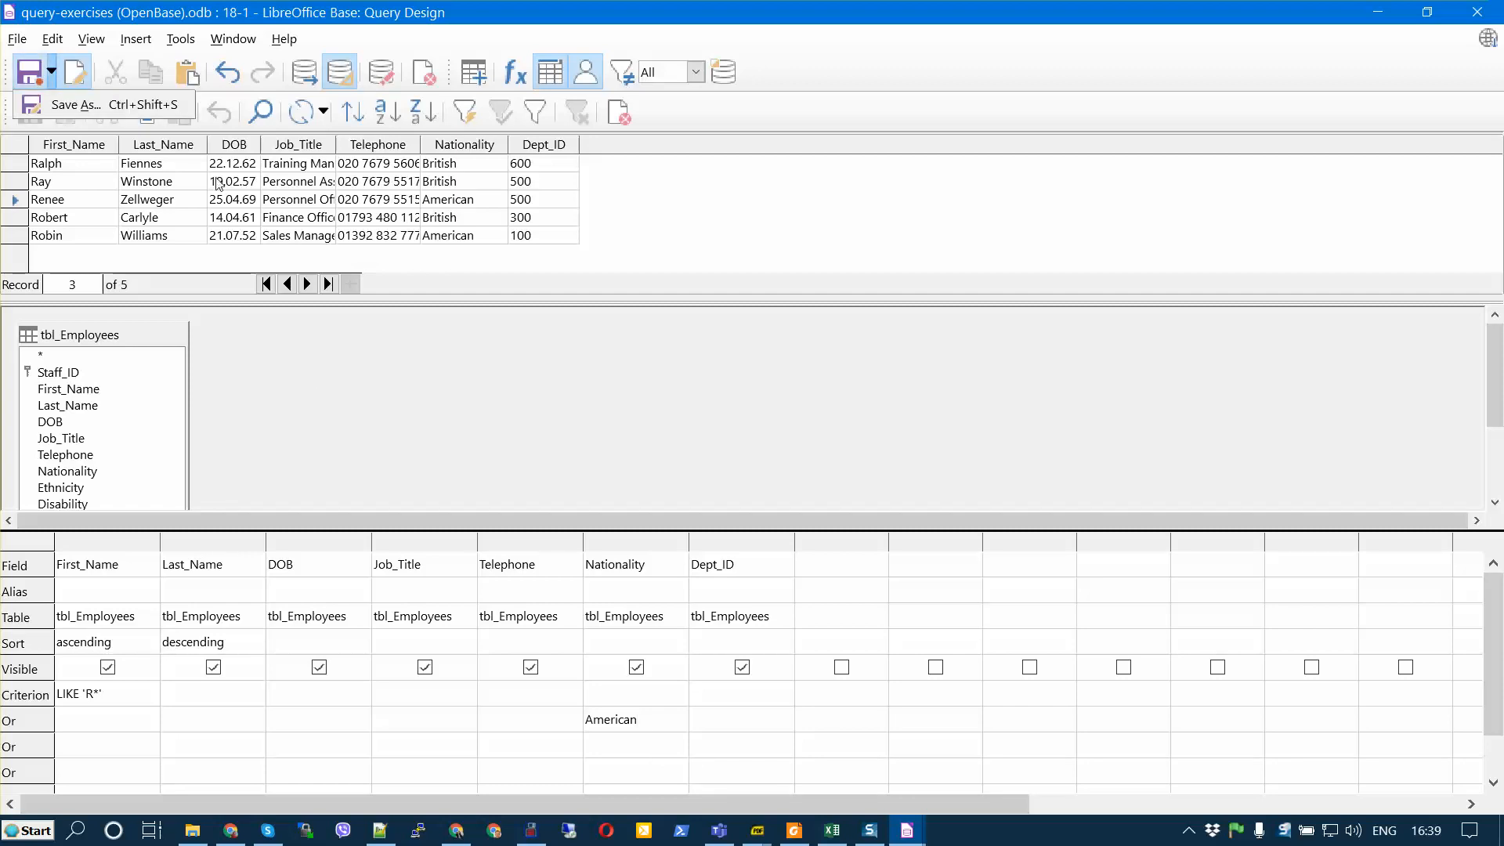
pyautogui.click(116, 106)
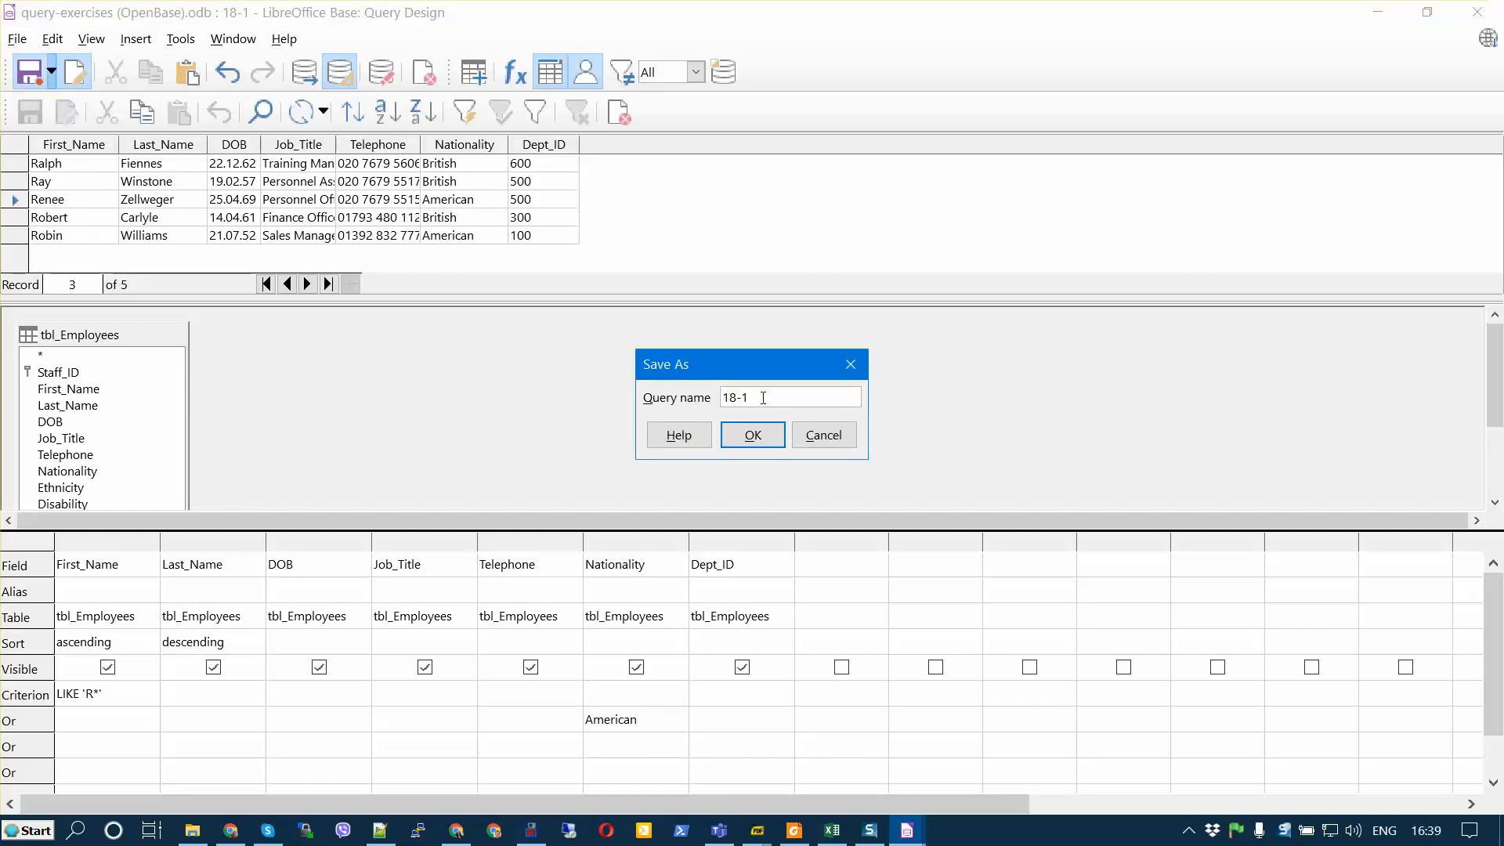
pyautogui.press('BackSpace')
pyautogui.write('9')
pyautogui.click(754, 437)
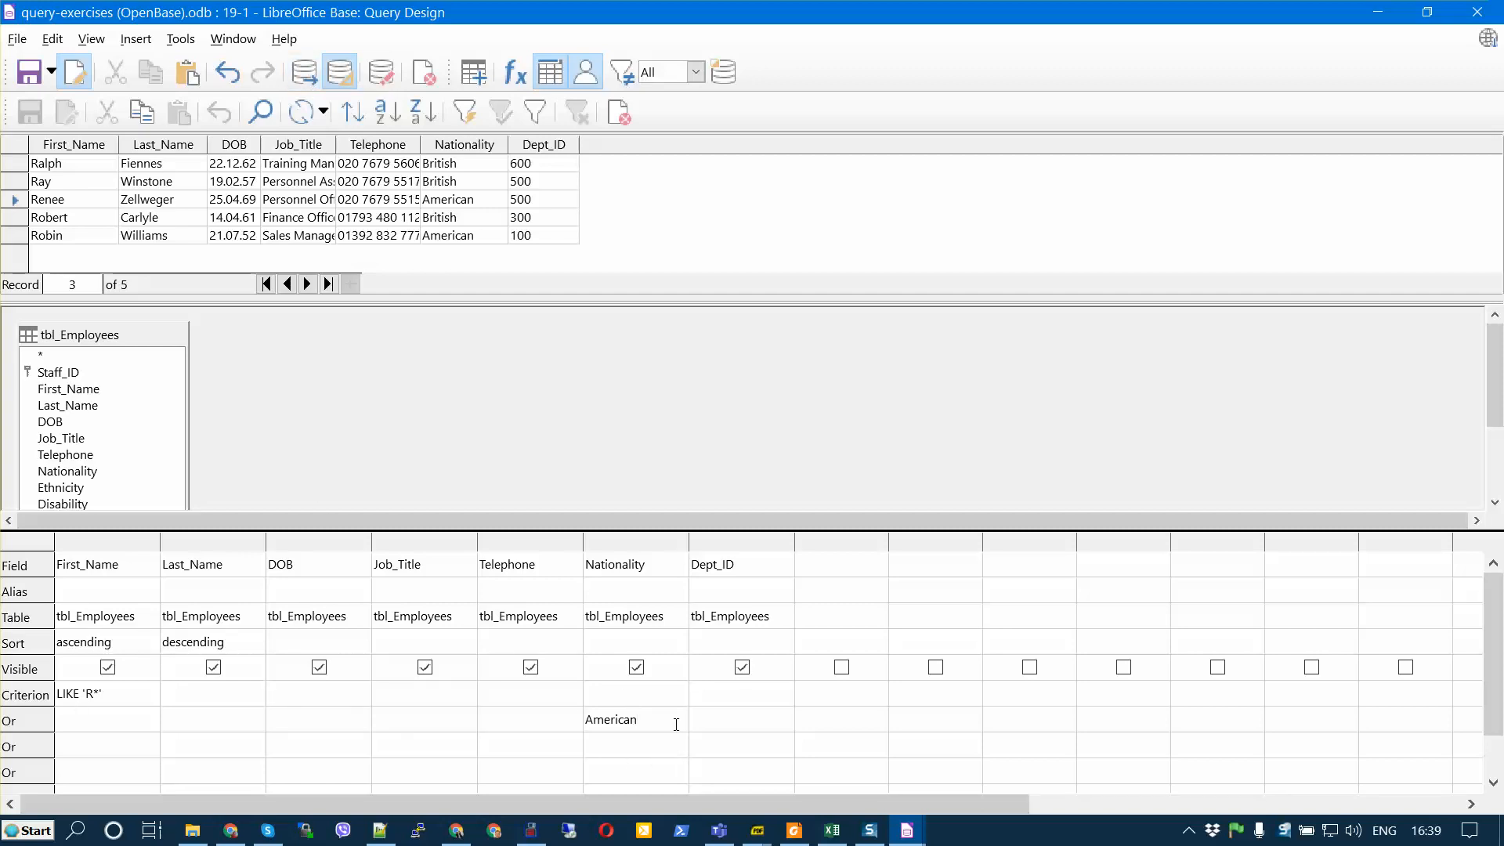
pyautogui.click(306, 83)
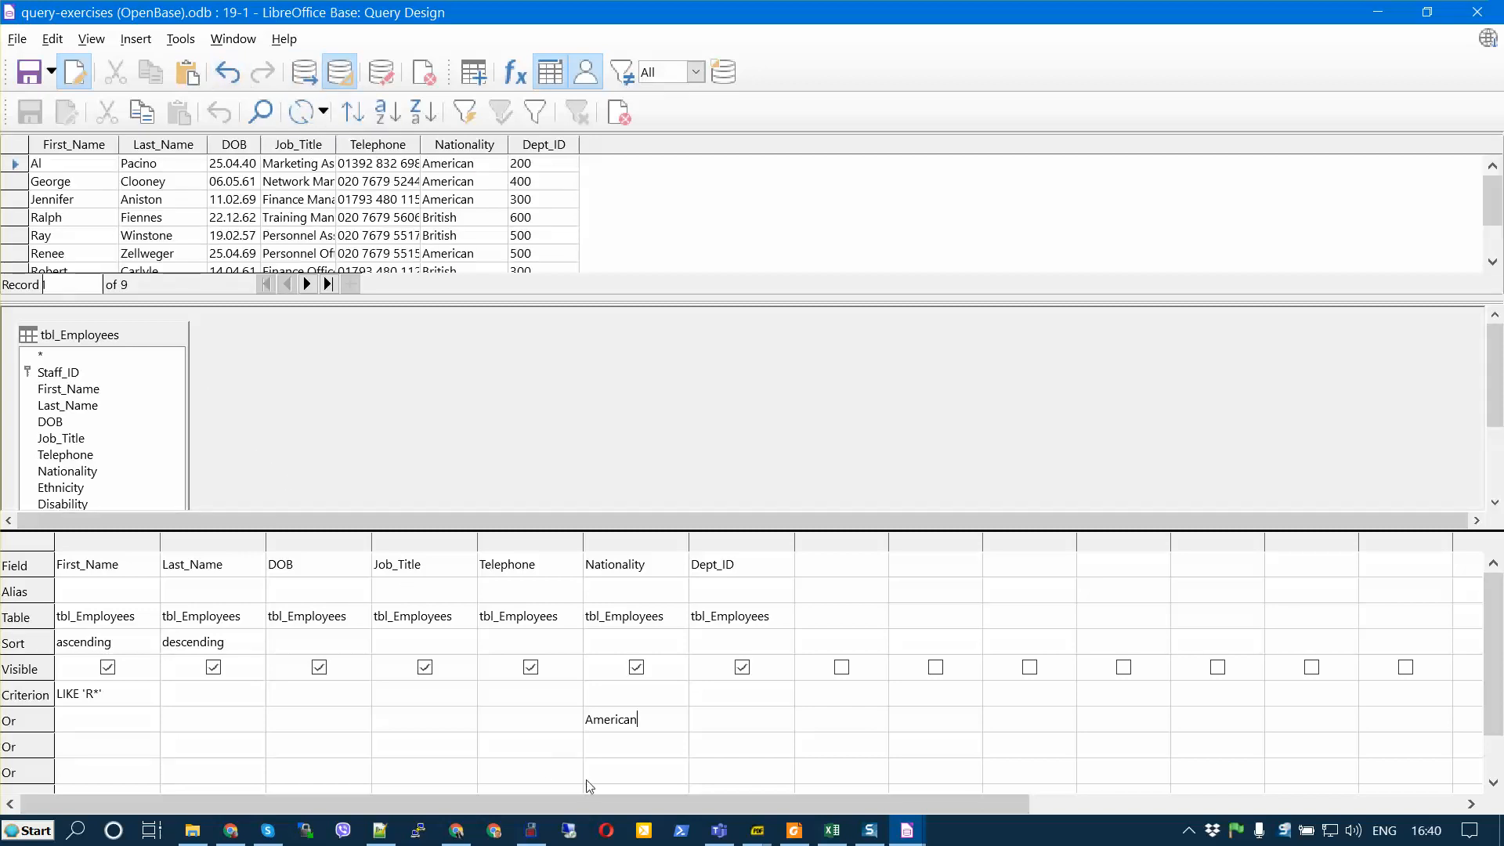
# - Move the American condition for Nationality from the Or row to the Criterion row, and save the query as 19-2
pyautogui.doubleClick(648, 727)
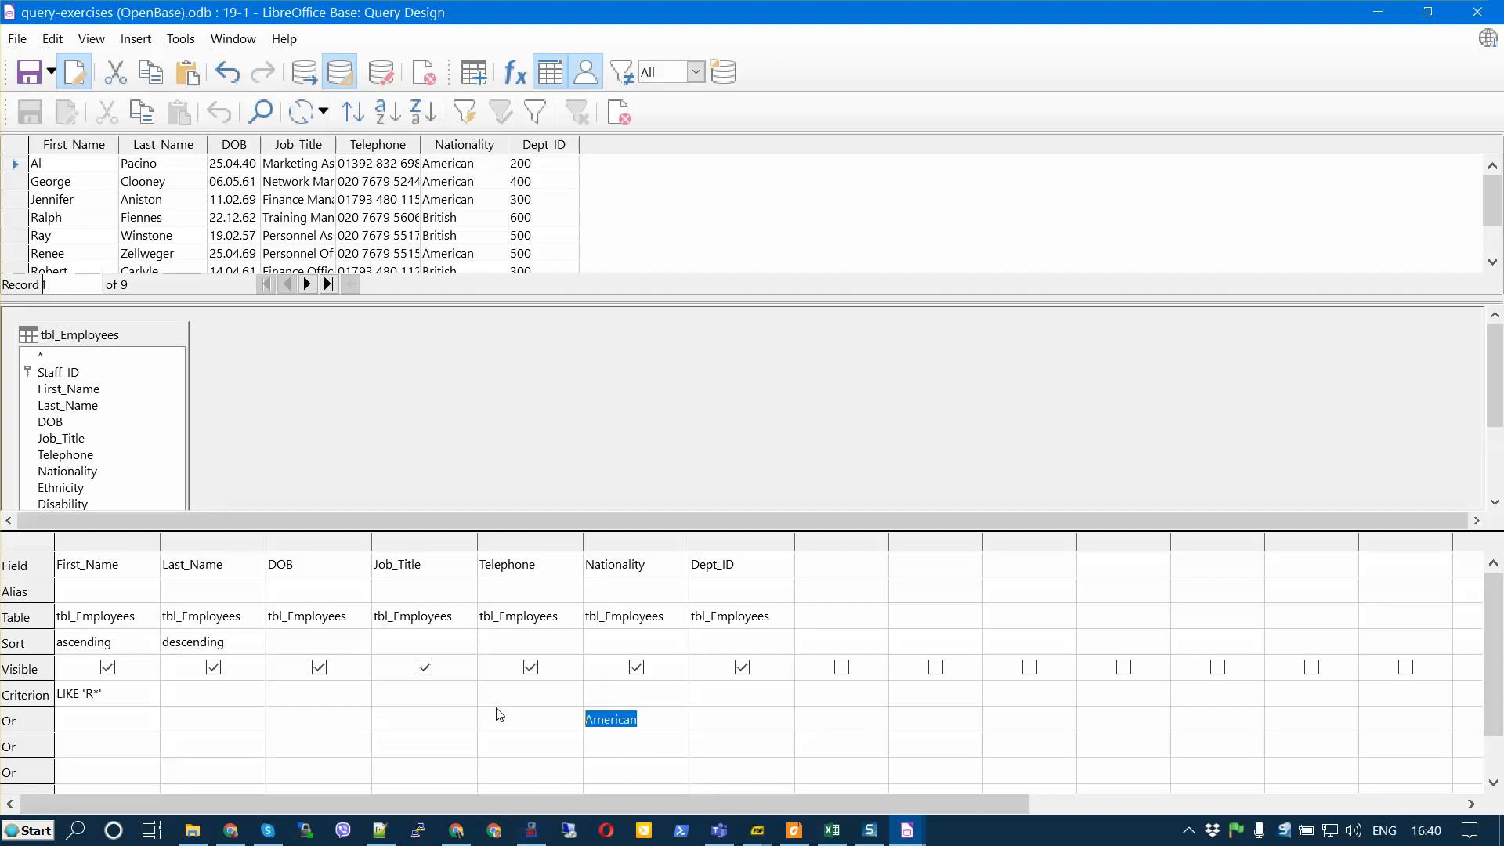
pyautogui.press('Delete')
pyautogui.click(605, 696)
pyautogui.hotkey('ctrl', 'v')
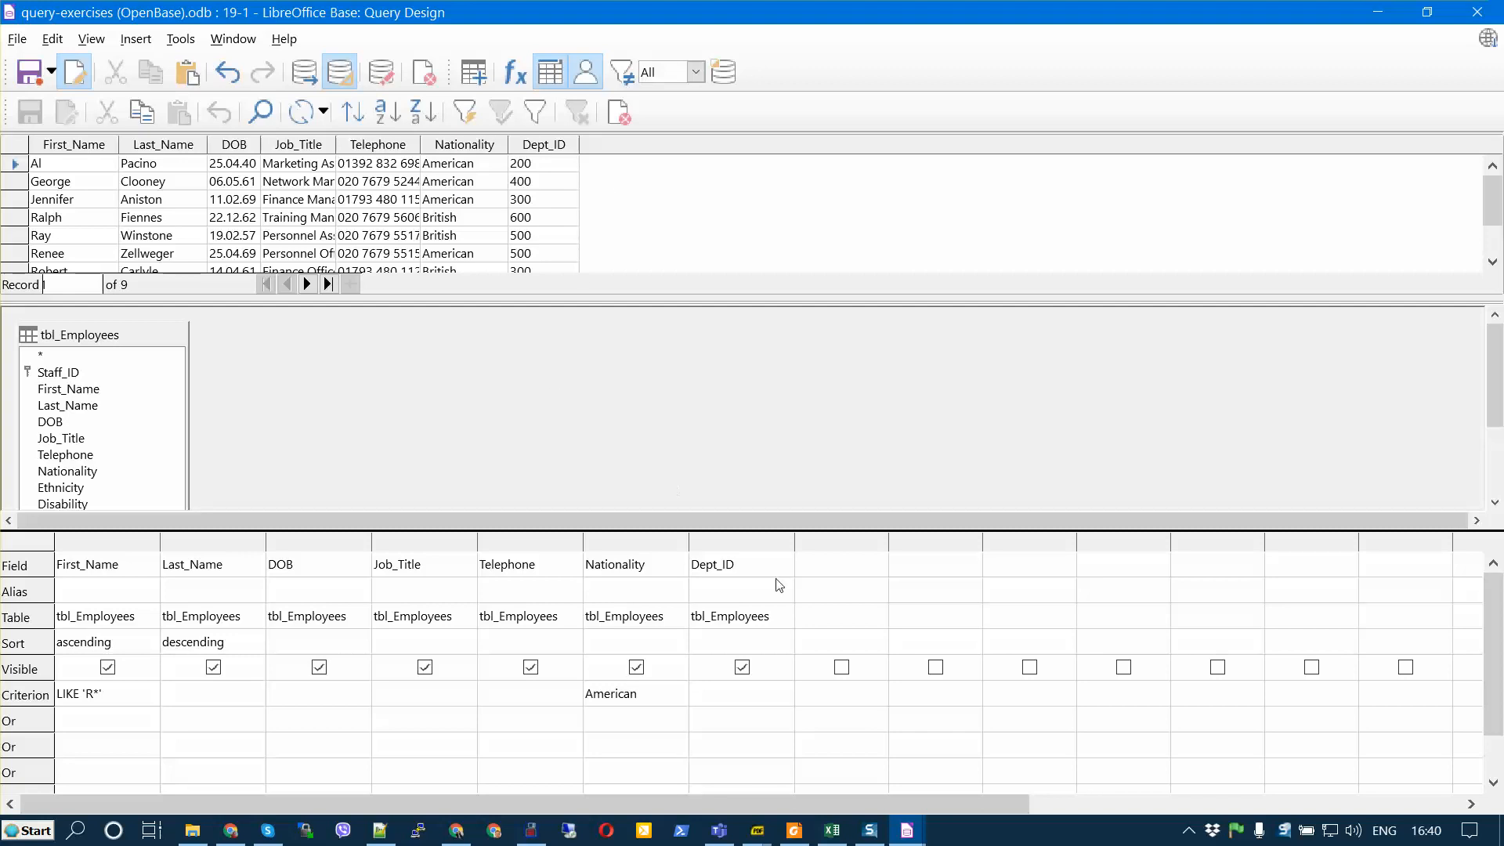
pyautogui.click(50, 73)
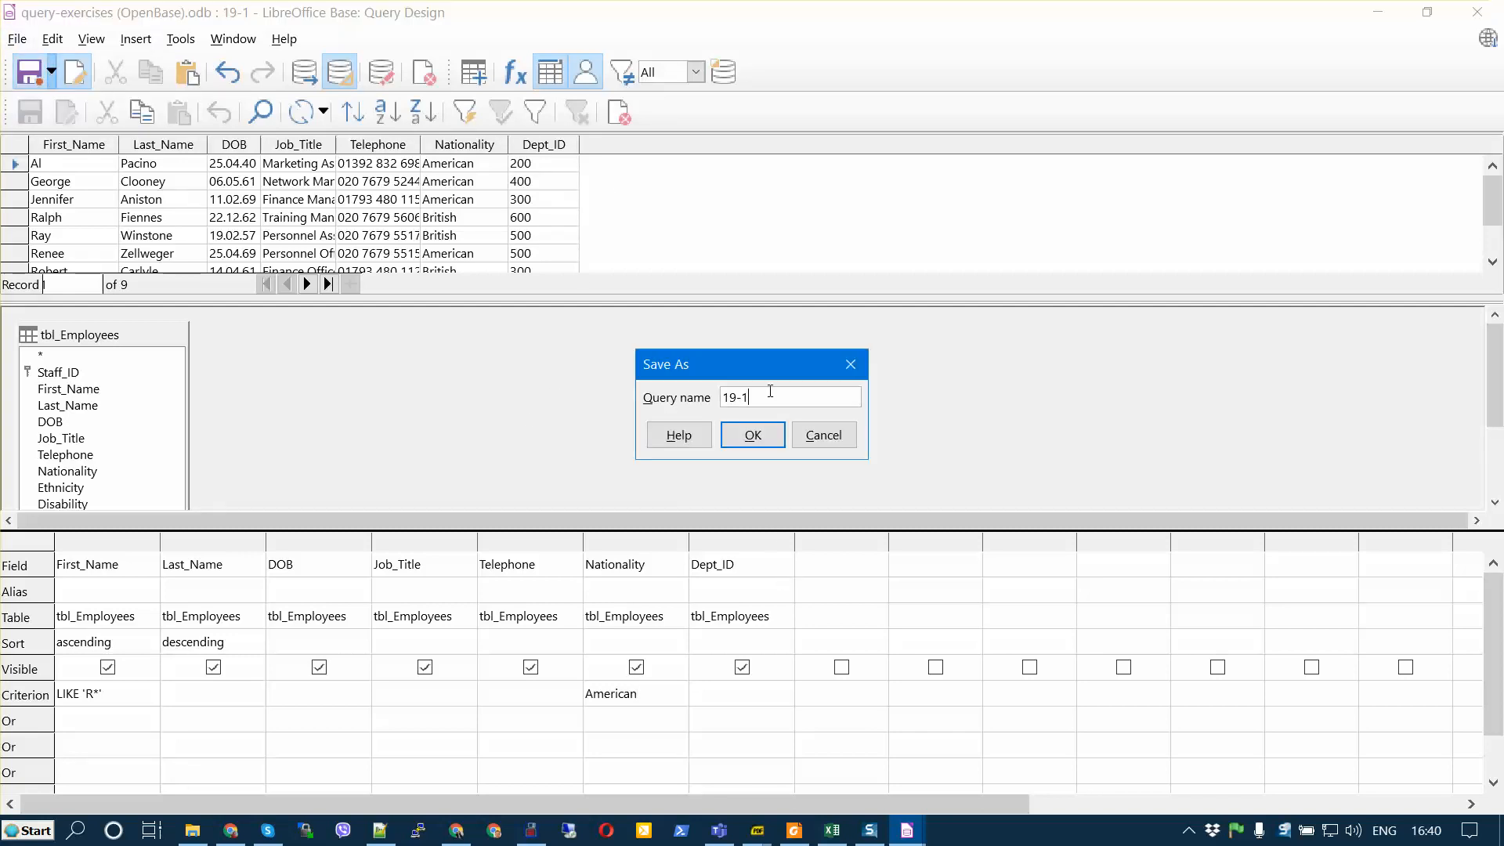
pyautogui.click(744, 445)
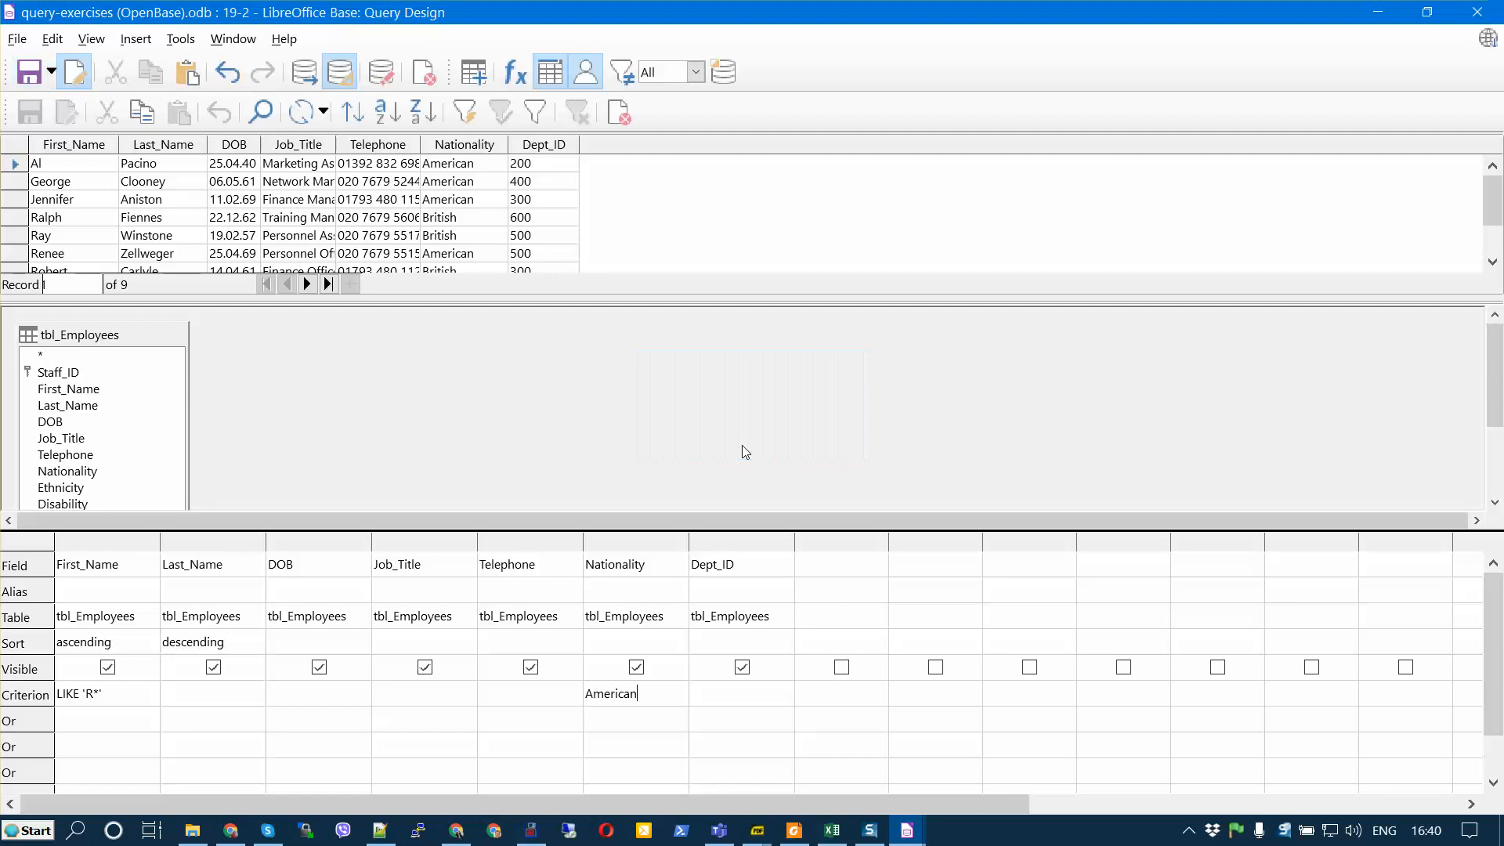
# - Run query 19-2 with the combined First_Name and Nationality criteria and close its design window
pyautogui.click(304, 72)
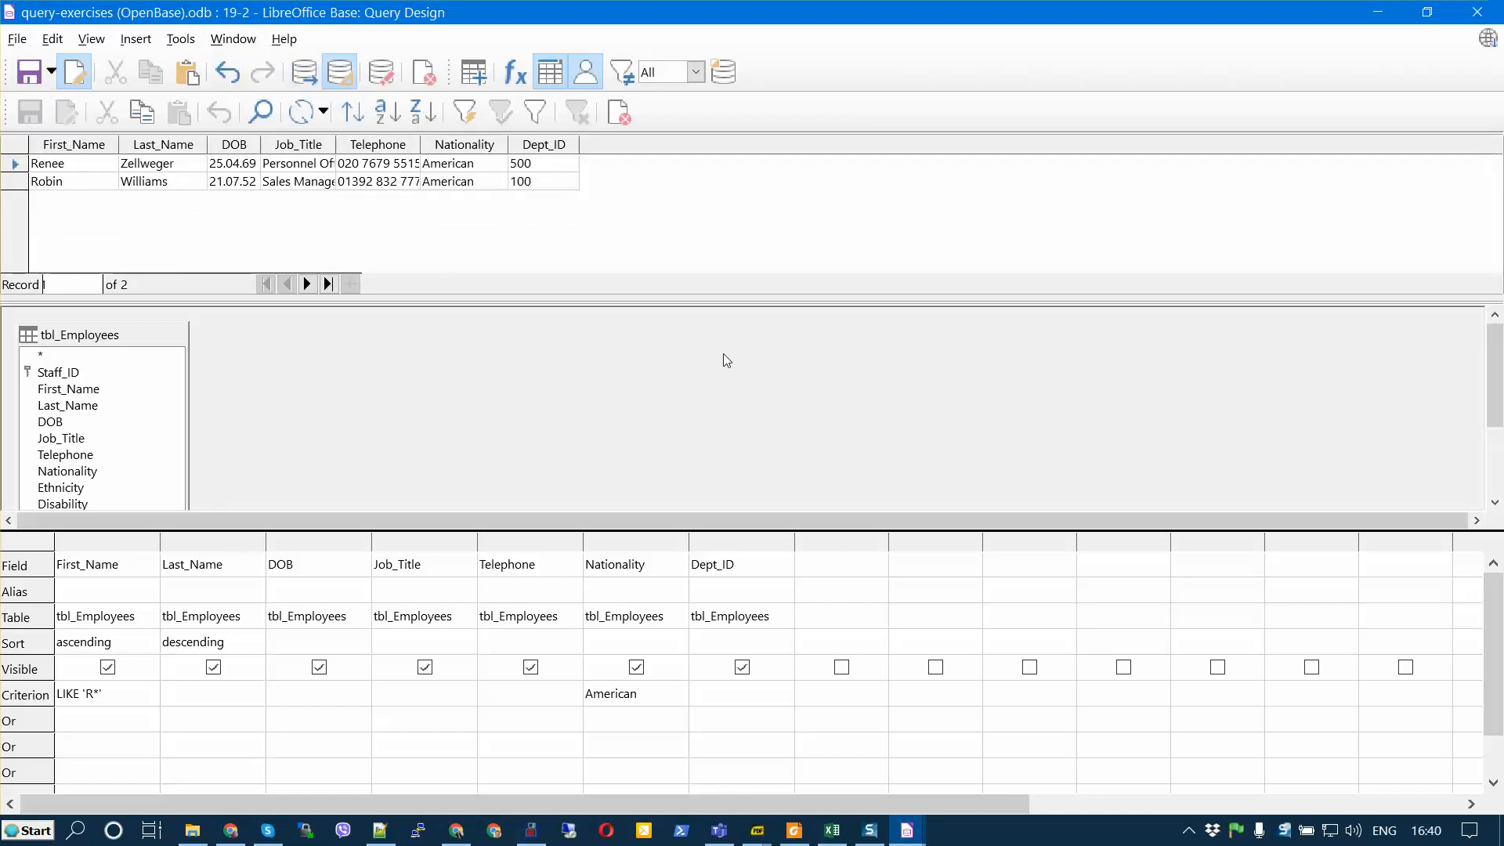
pyautogui.click(1476, 12)
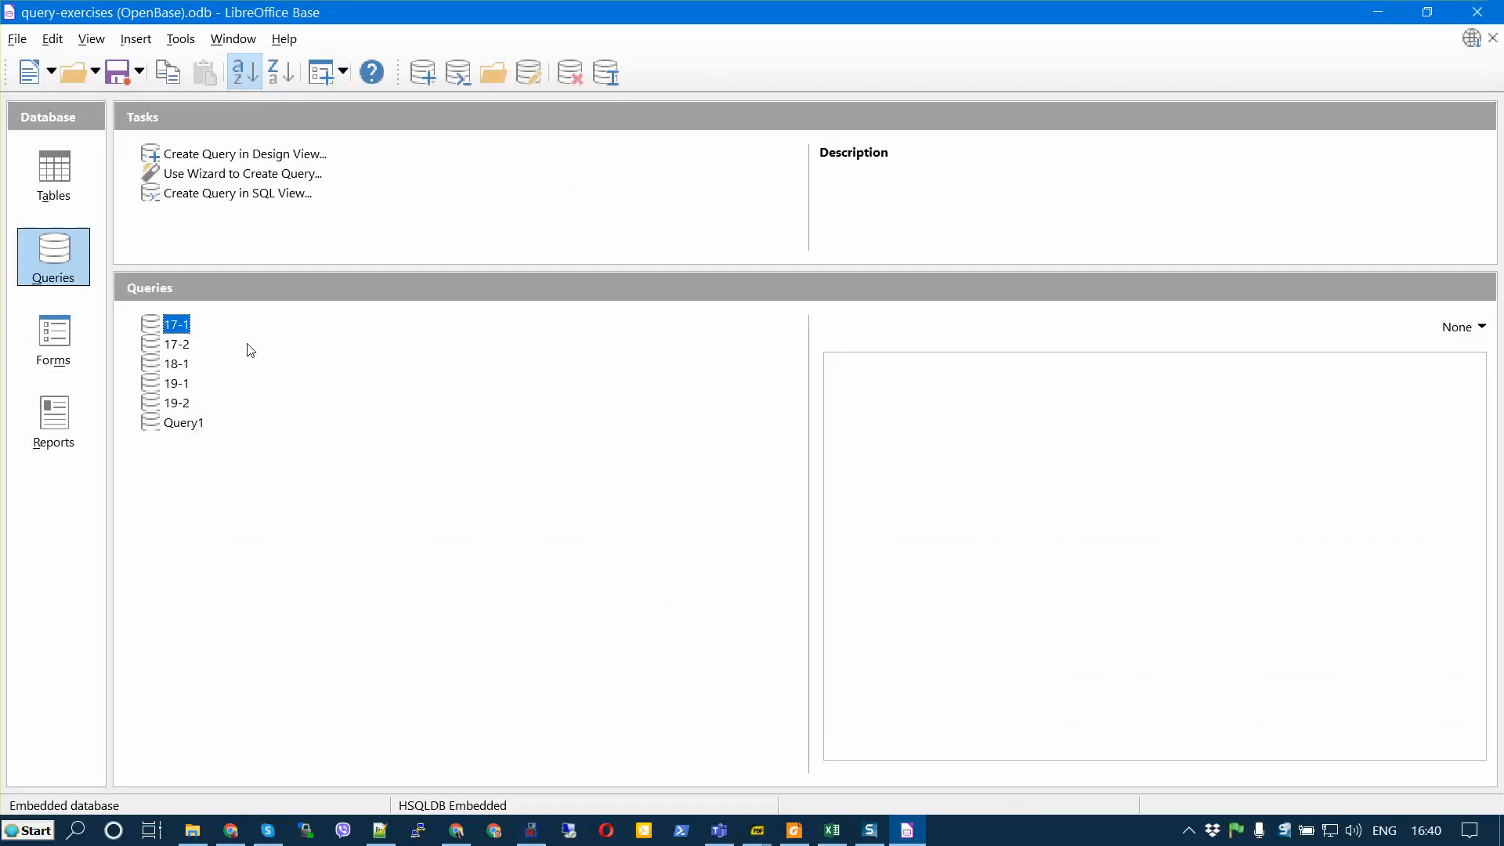
# - Open Query1 for editing and examine its two DOB columns and their date criteria
pyautogui.click(180, 404)
pyautogui.rightClick(185, 423)
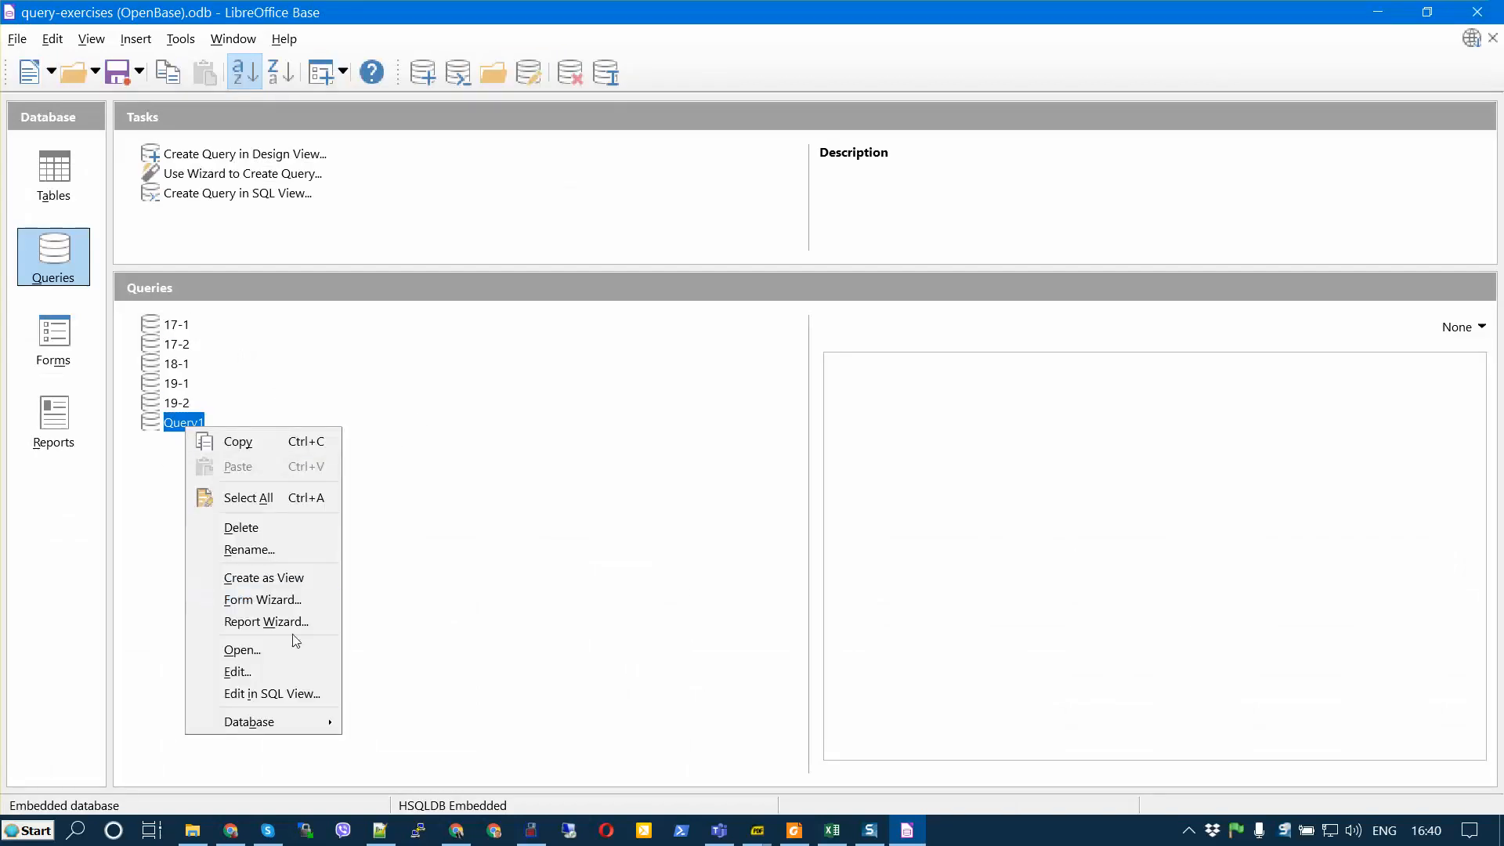
pyautogui.click(270, 671)
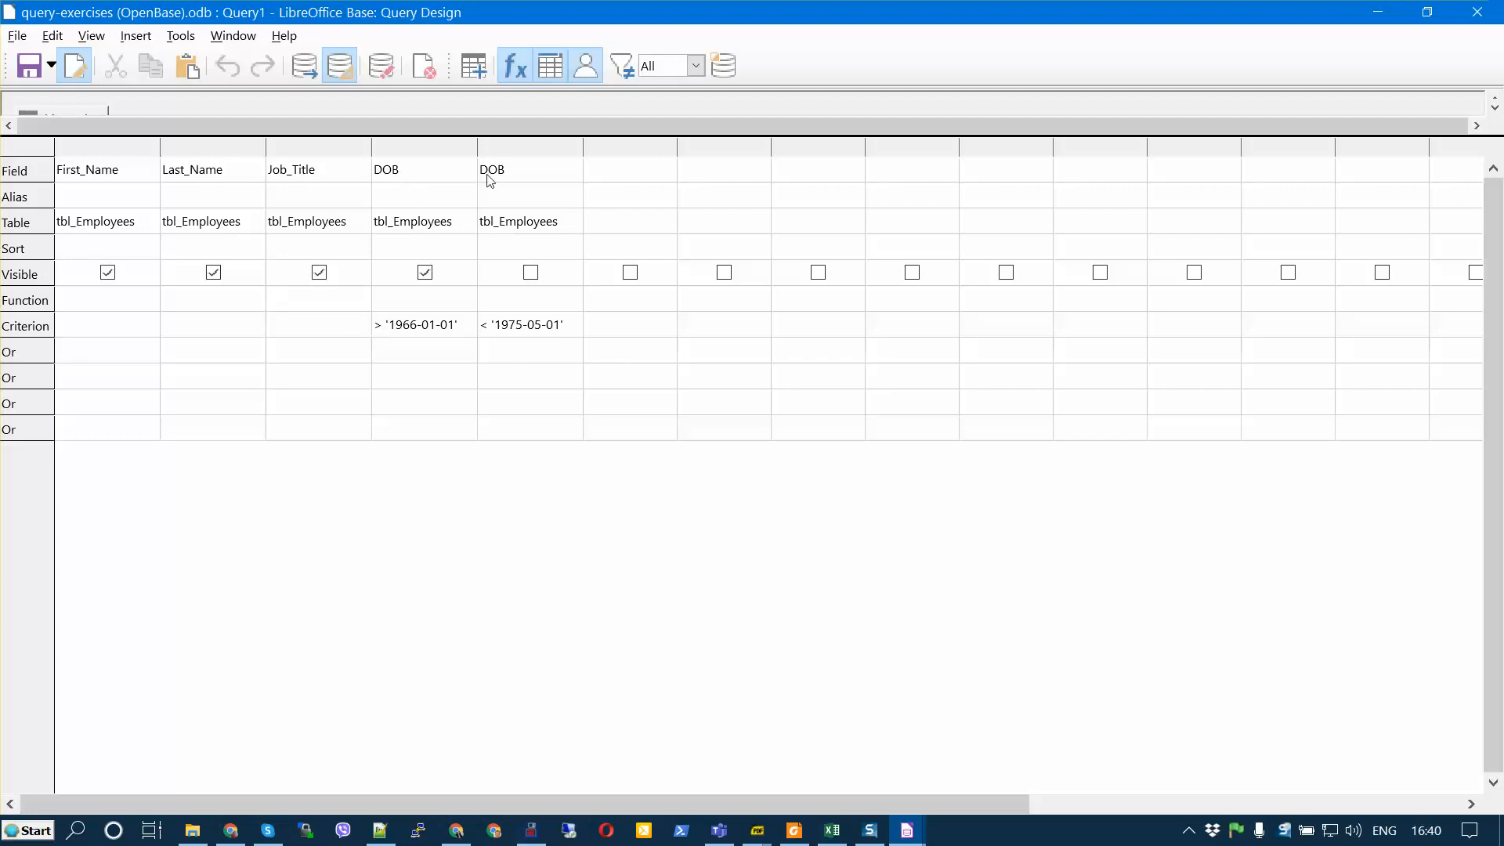
pyautogui.click(435, 174)
pyautogui.click(538, 174)
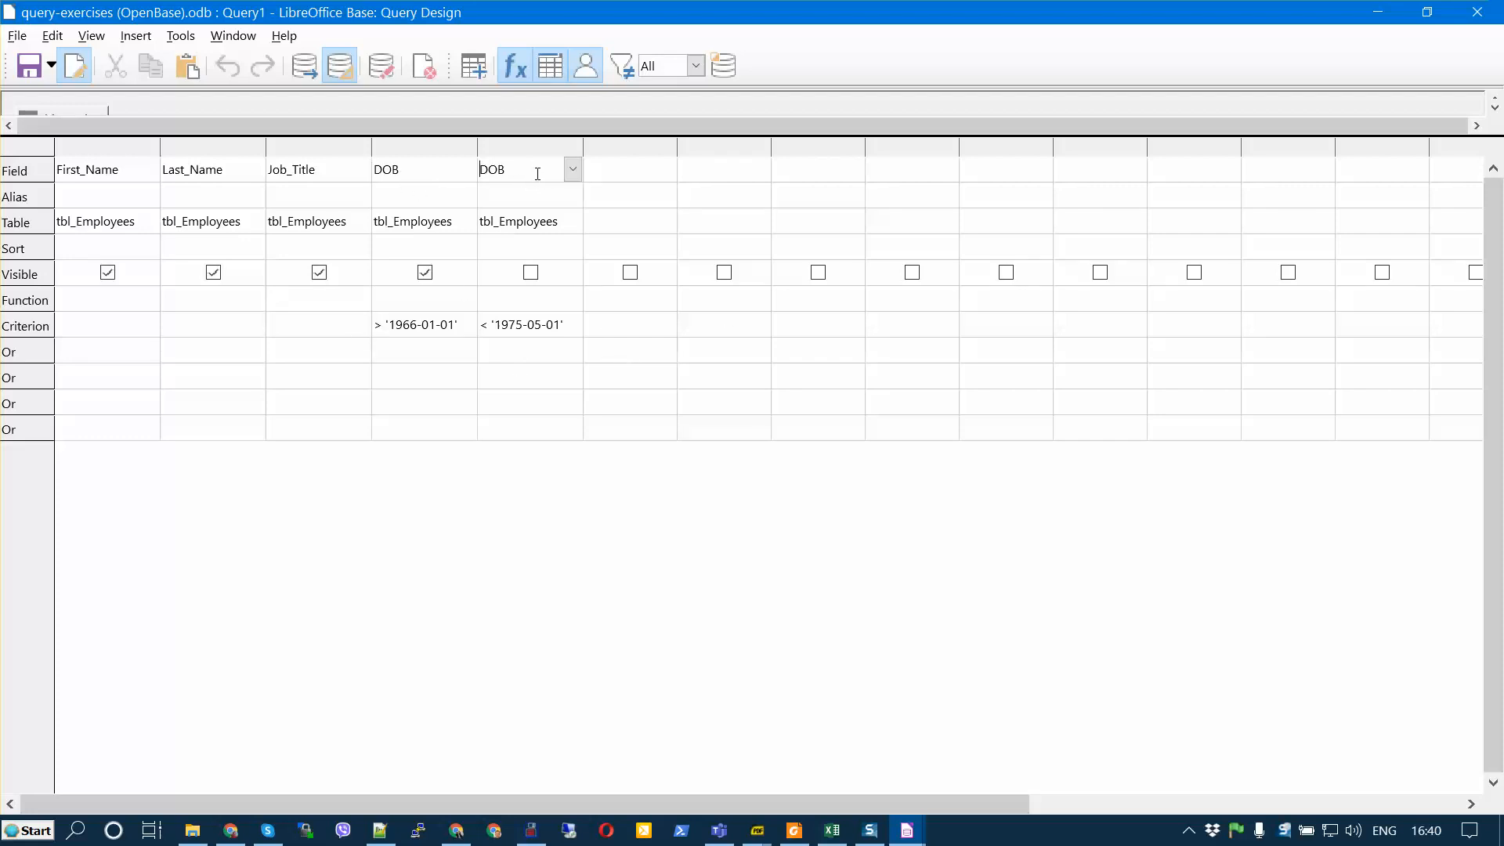
pyautogui.click(428, 324)
pyautogui.click(568, 324)
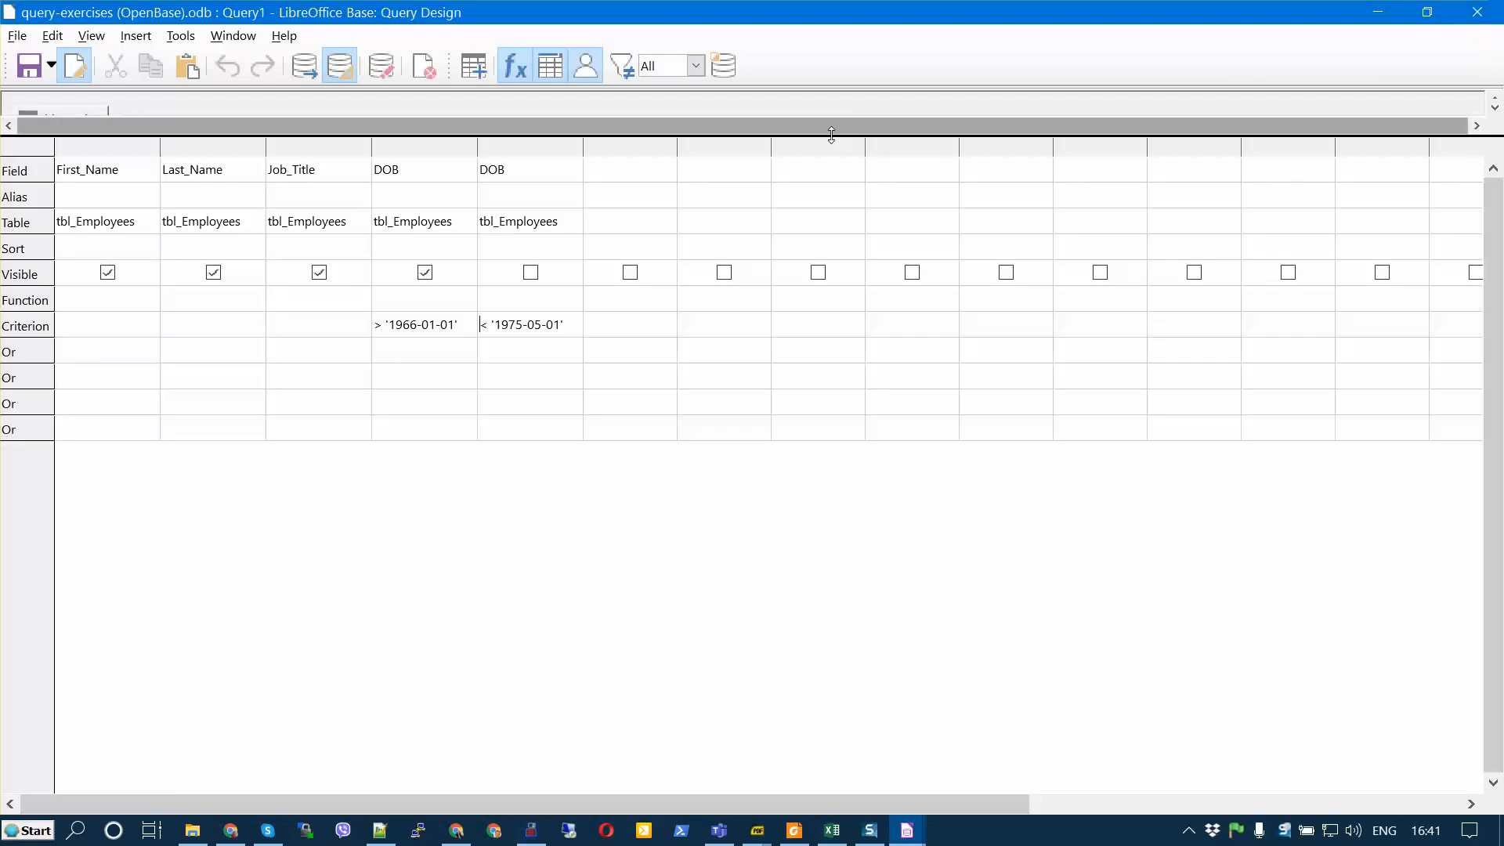
# - Run Query1 with a taller table area in its design window, and close it with the changes saved
pyautogui.moveTo(830, 141); pyautogui.dragTo(830, 275)
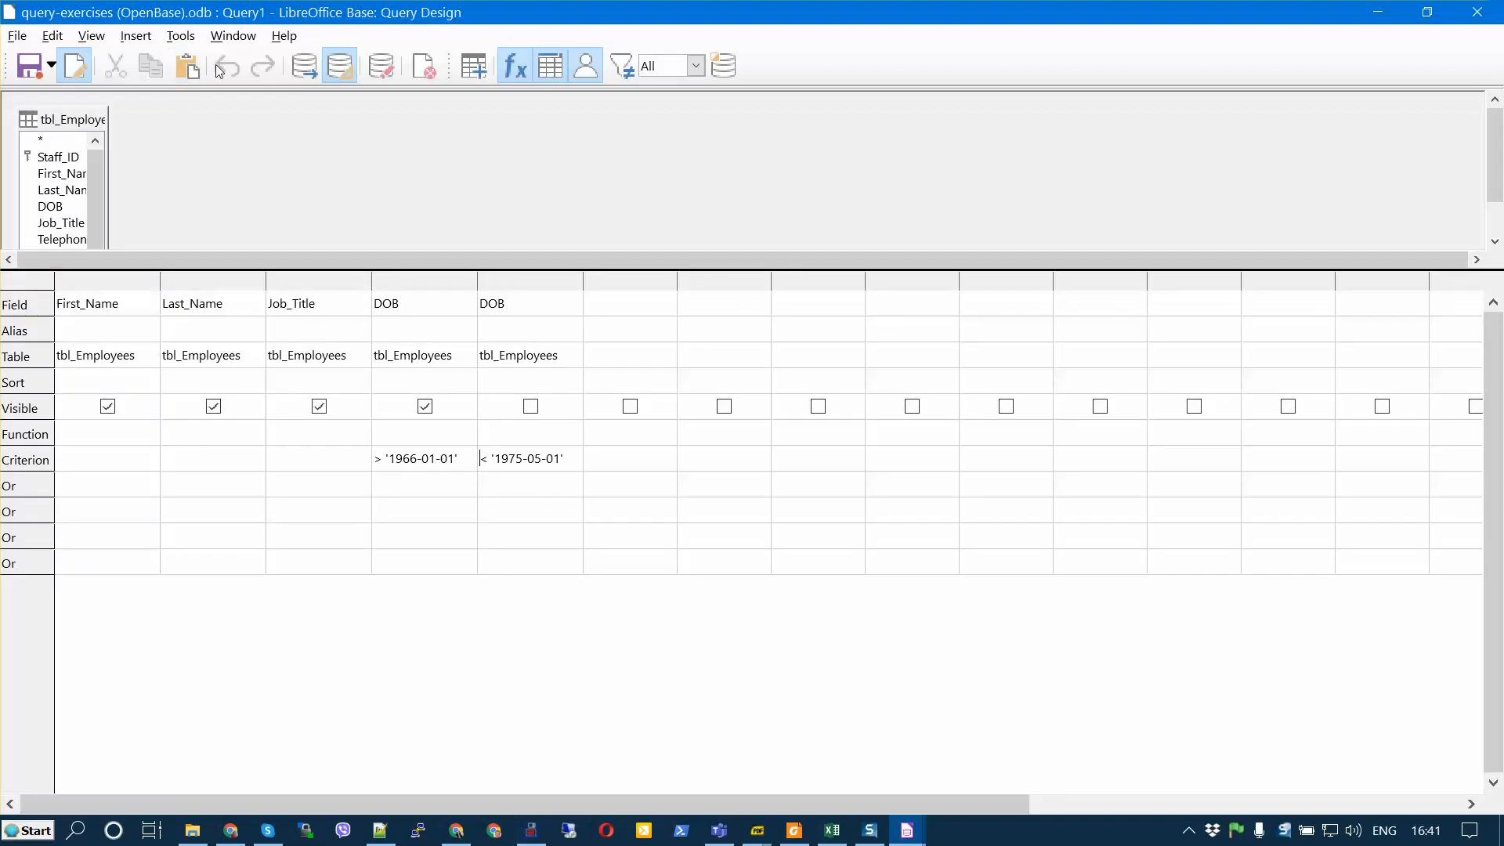
pyautogui.press('F5')
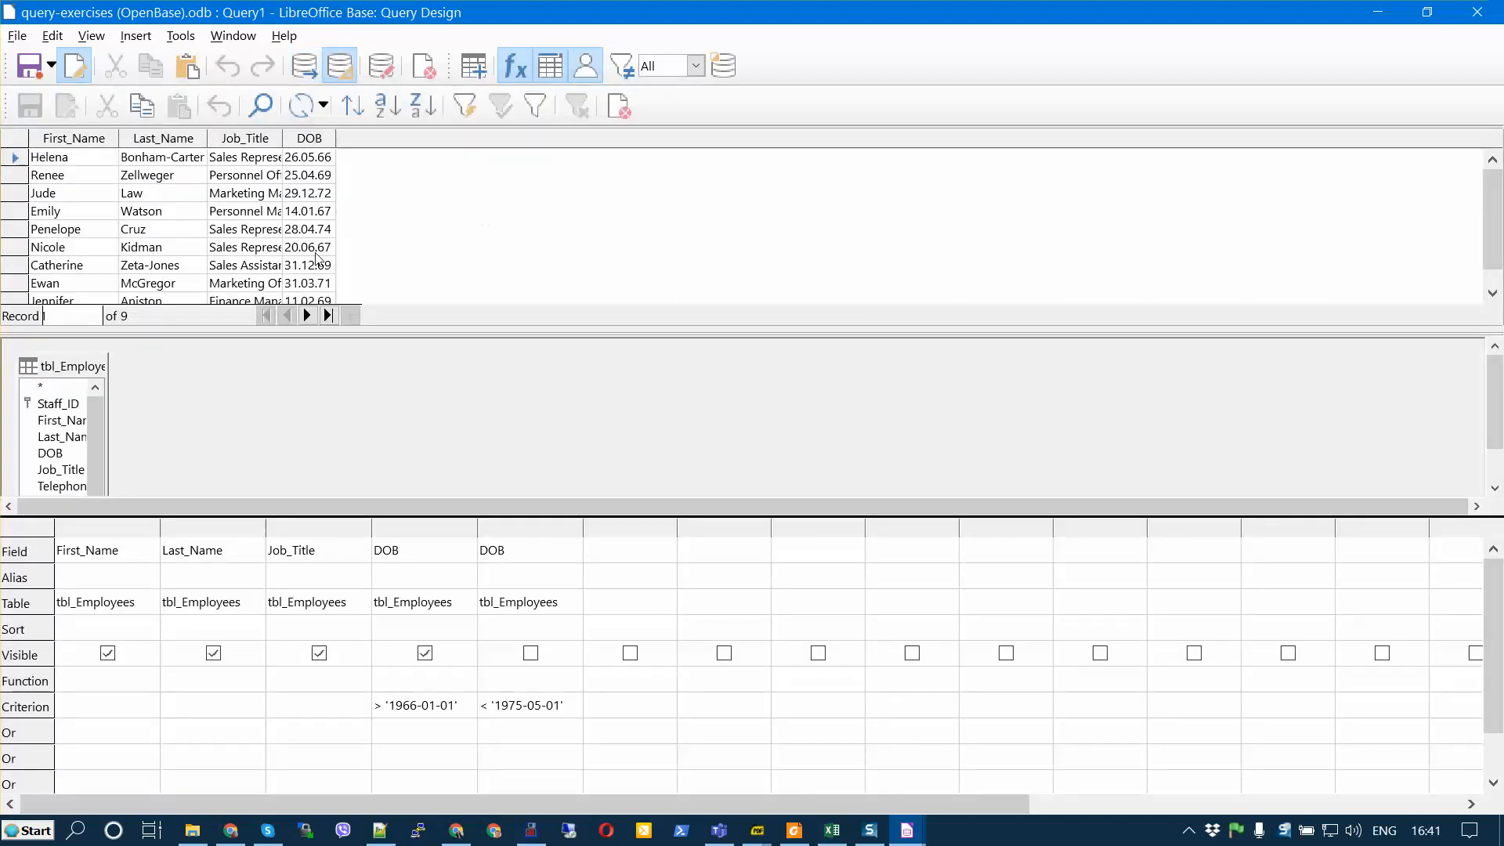
pyautogui.click(1476, 21)
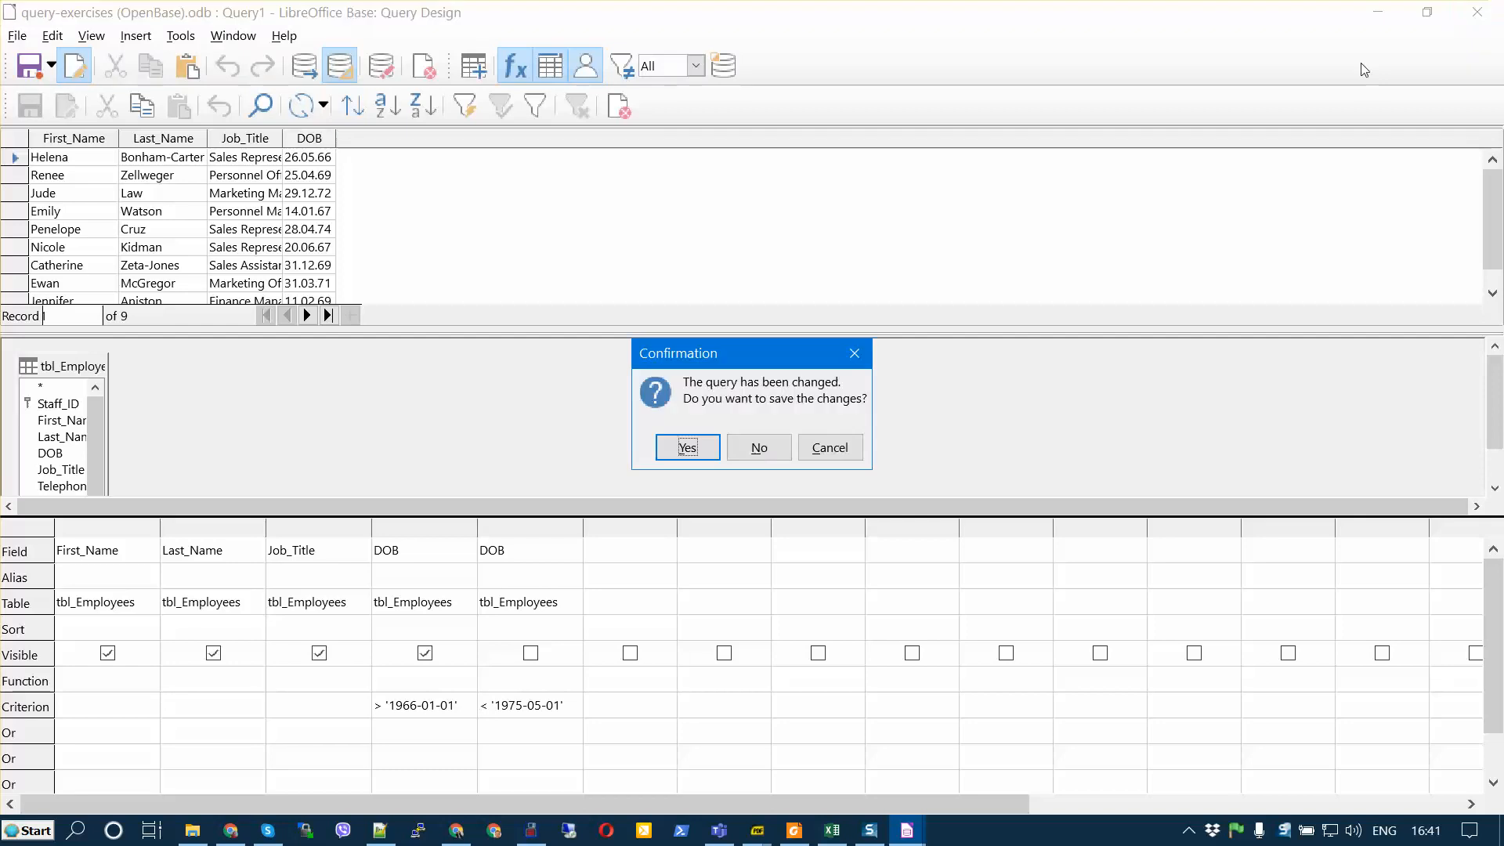
pyautogui.click(675, 447)
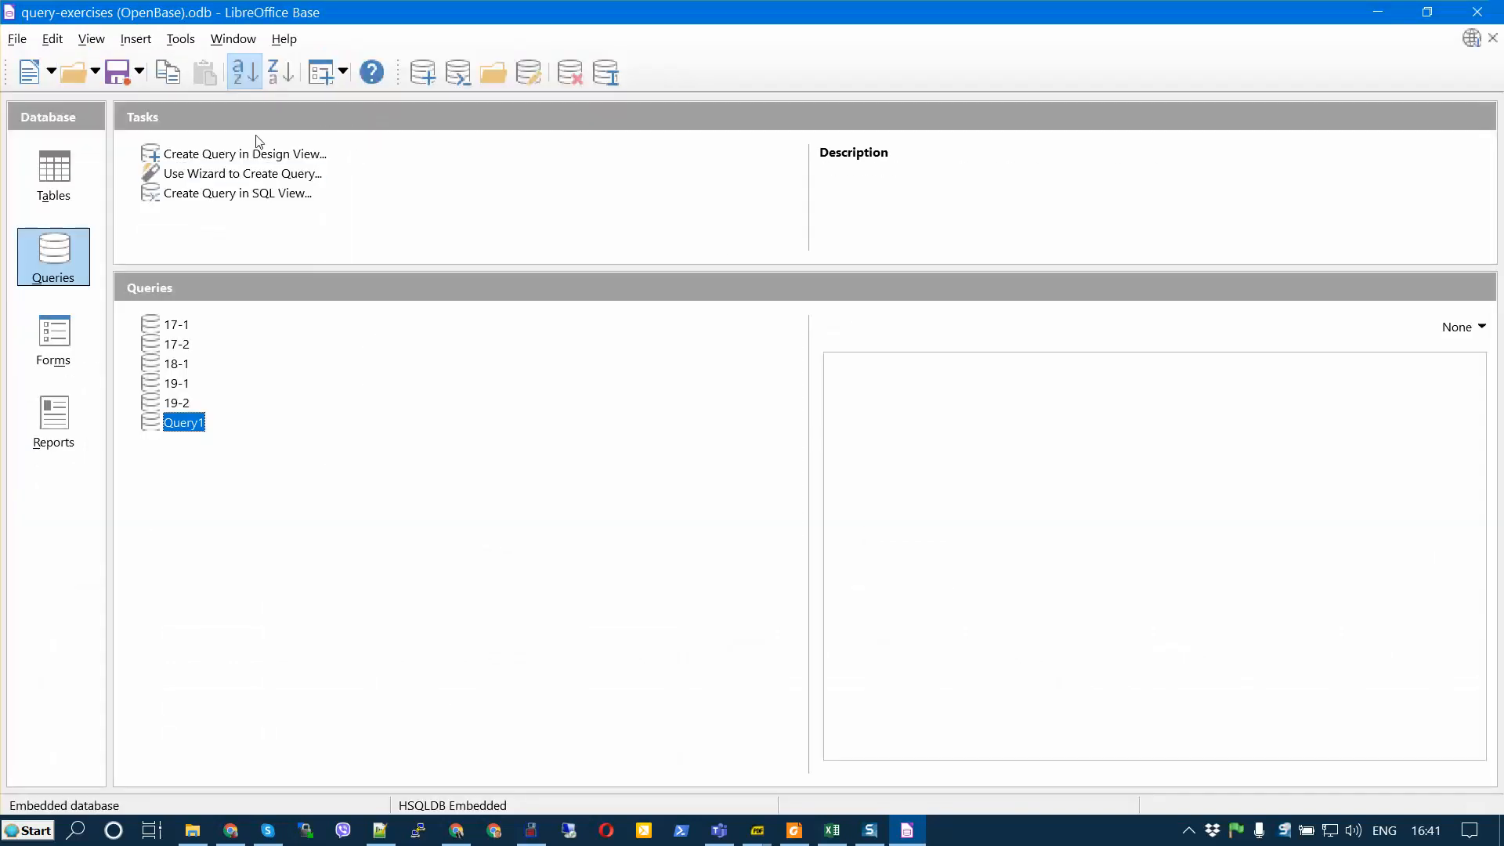
# - Create a new query in Design View and add the tables tbl_Departments and tbl_Employees
pyautogui.click(229, 162)
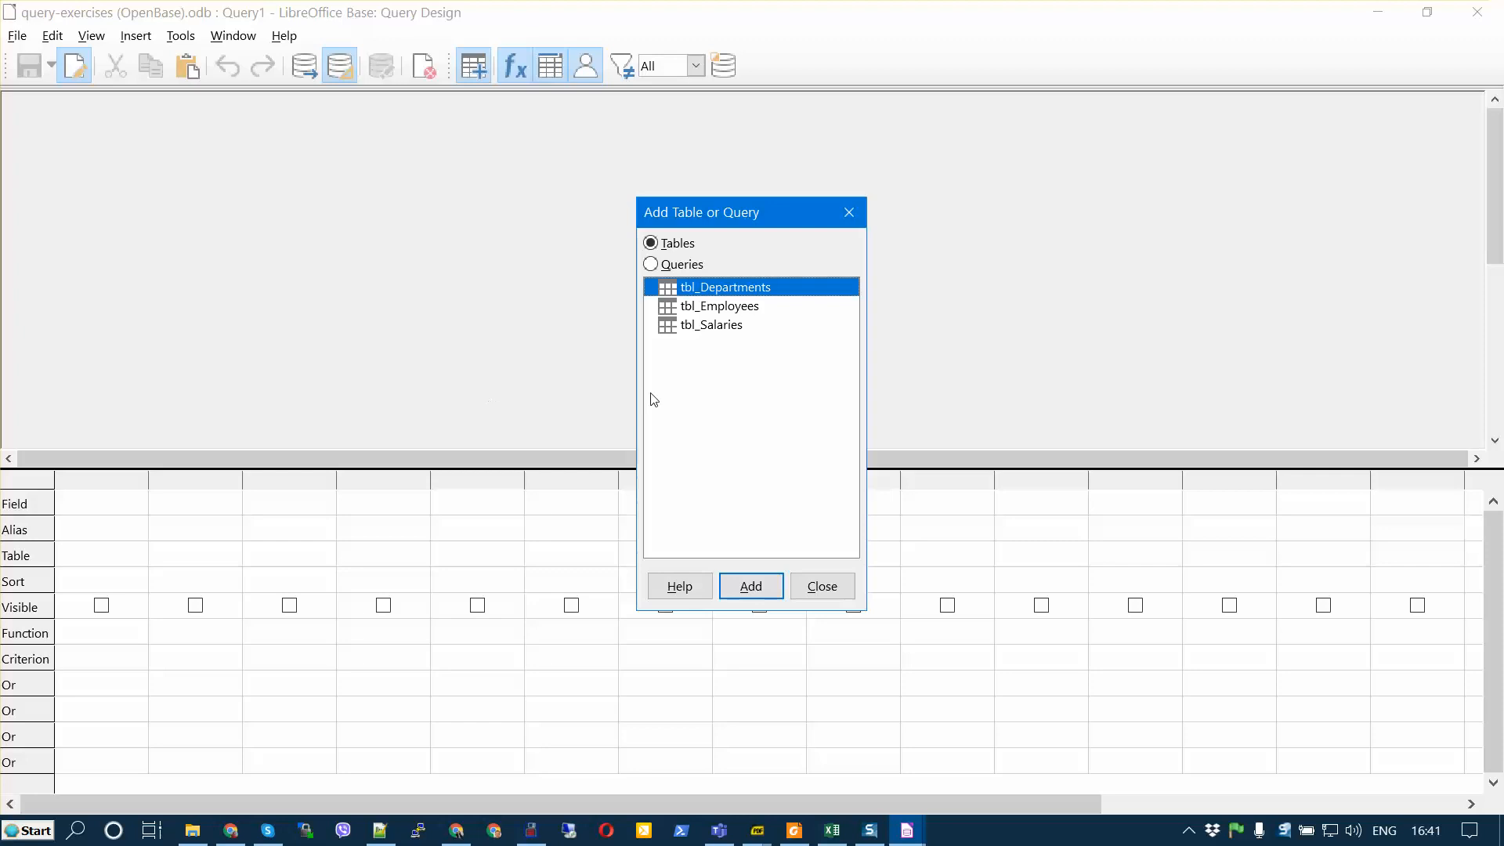
pyautogui.click(750, 590)
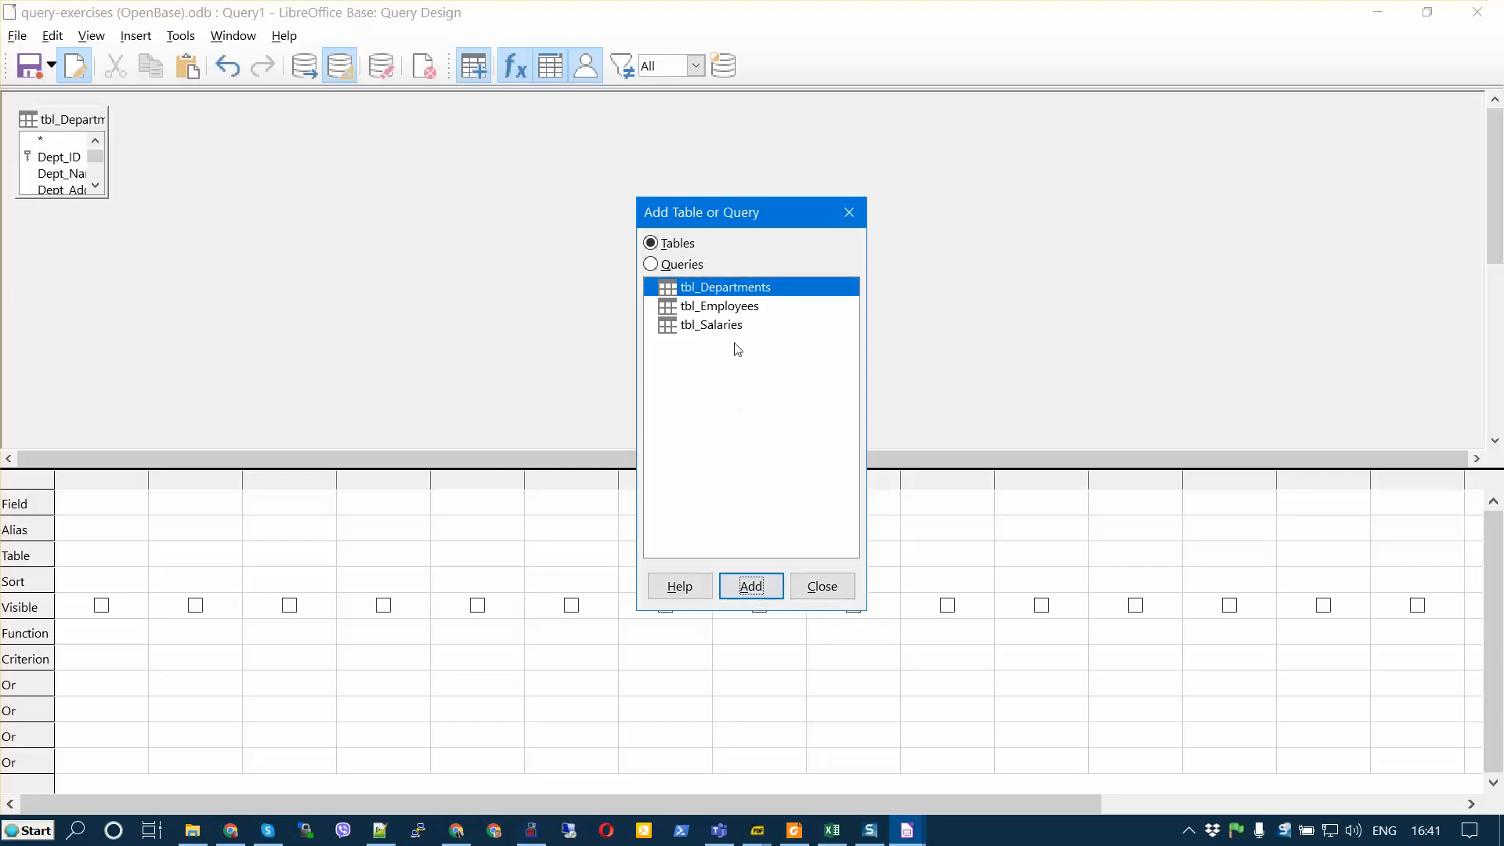
pyautogui.click(733, 307)
pyautogui.click(728, 588)
pyautogui.click(822, 588)
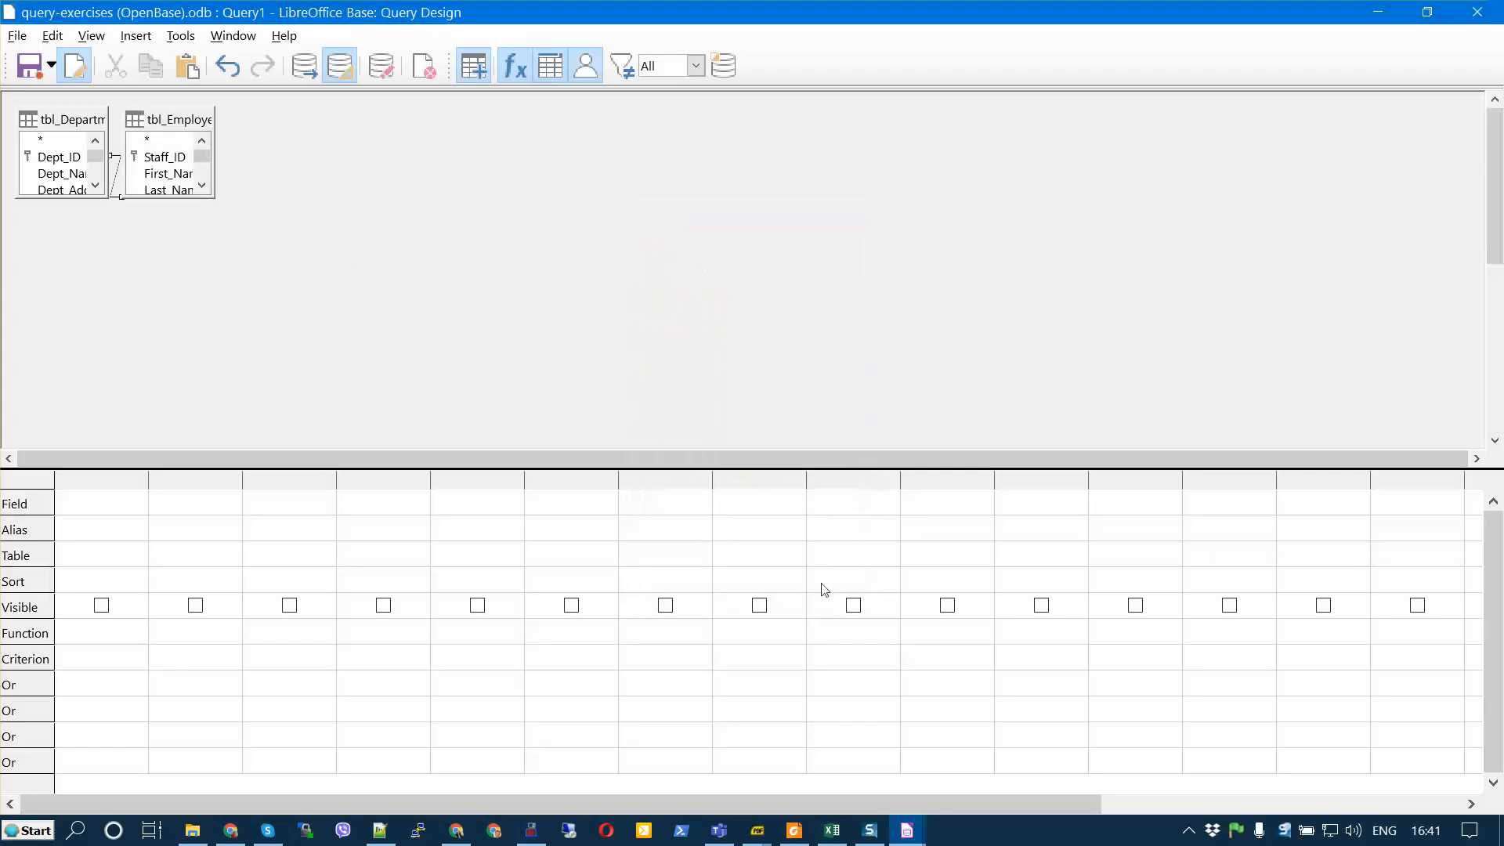
# - Move tbl_Employees away from tbl_Departments, enlarge both table boxes to show full field names, and make the design grid taller
pyautogui.moveTo(168, 126); pyautogui.dragTo(355, 137)
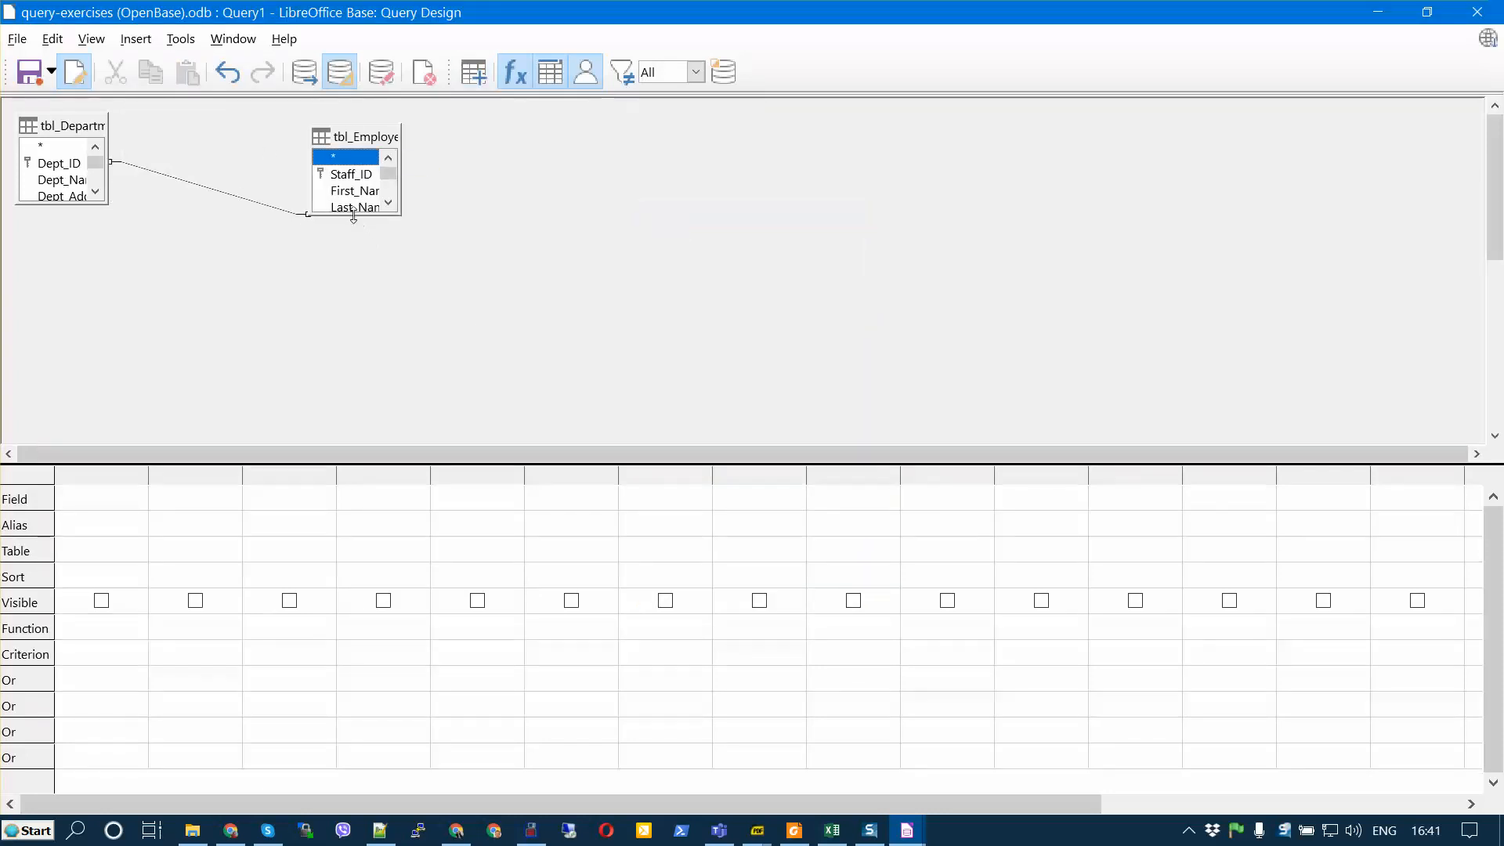
pyautogui.moveTo(353, 216); pyautogui.dragTo(354, 302)
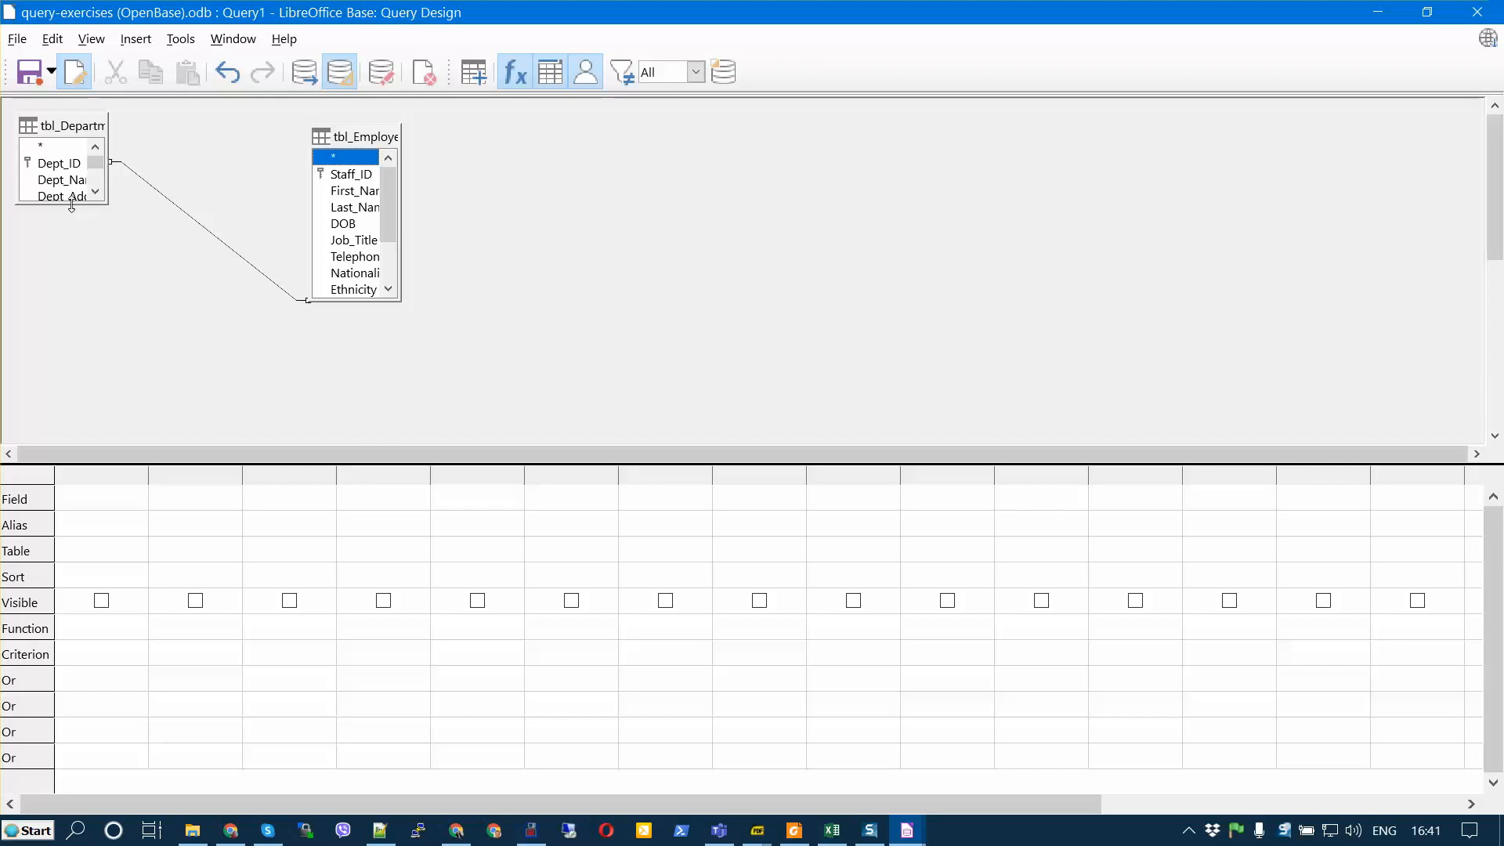
pyautogui.moveTo(71, 206); pyautogui.dragTo(96, 297)
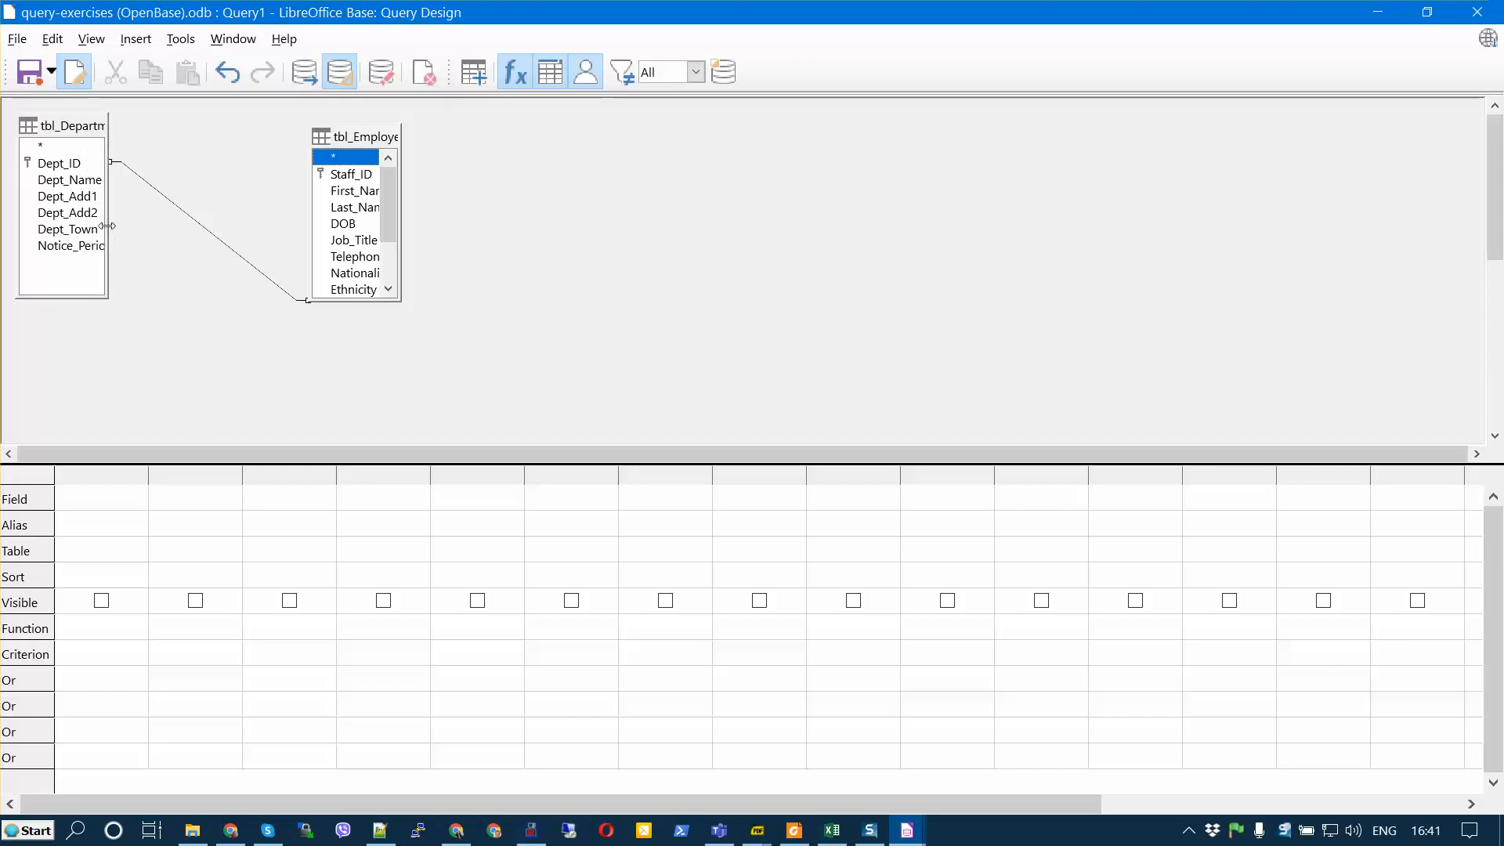
pyautogui.moveTo(107, 226); pyautogui.dragTo(176, 226)
pyautogui.moveTo(402, 255); pyautogui.dragTo(517, 255)
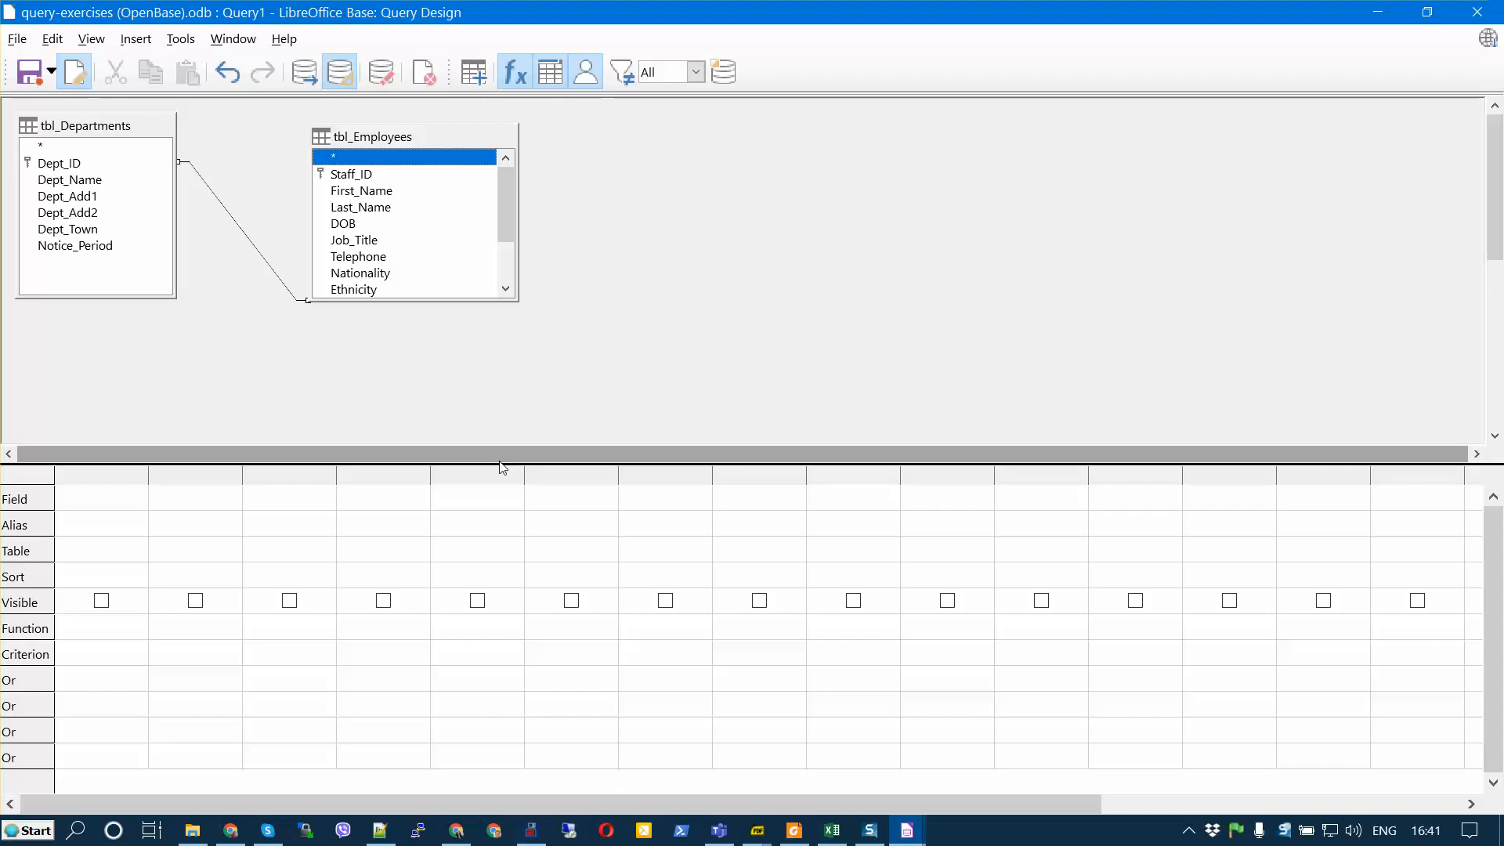
pyautogui.click(504, 473)
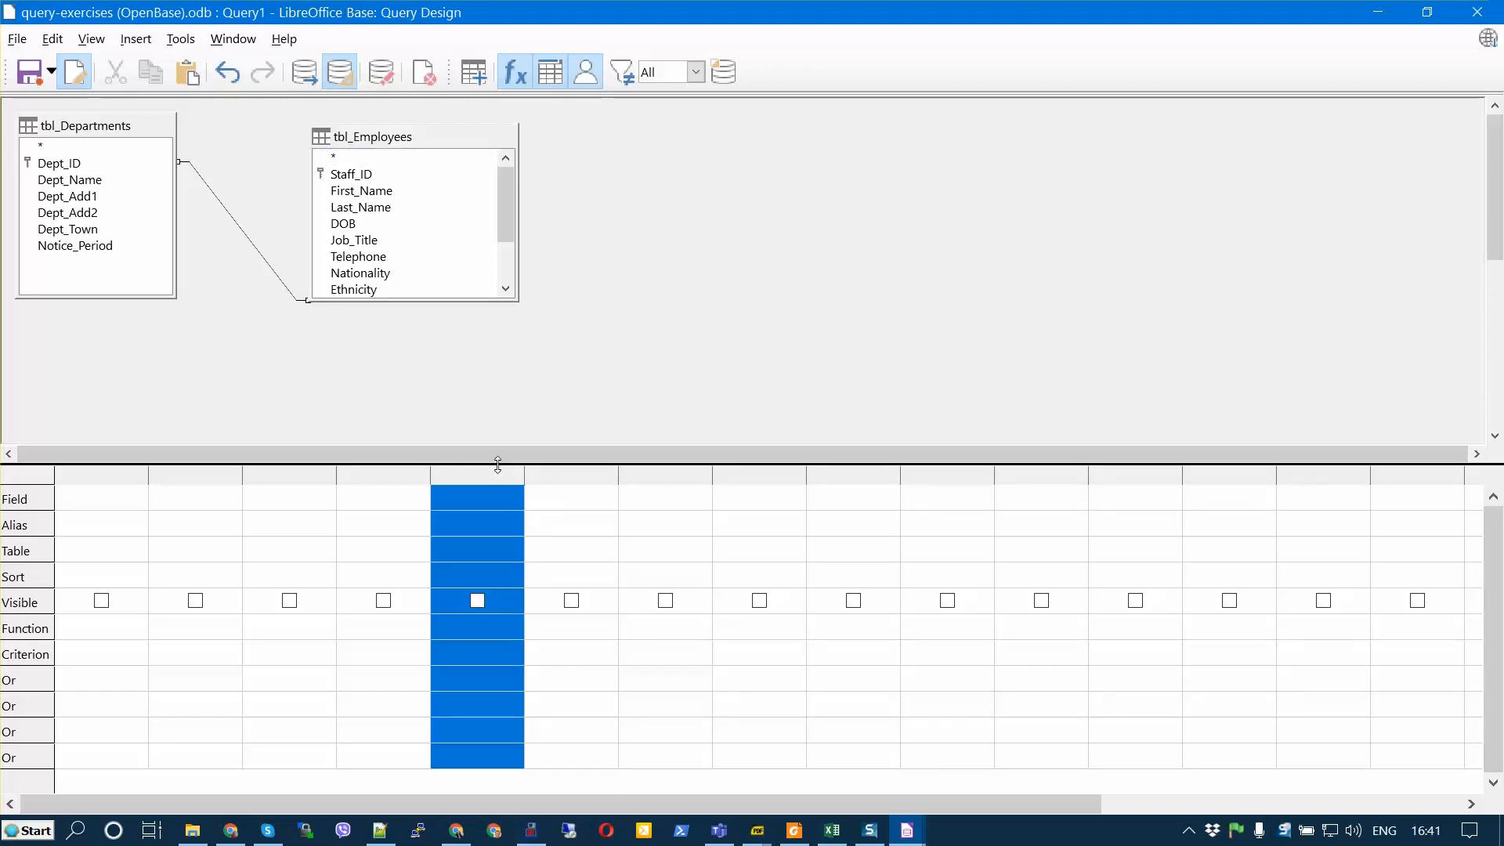
pyautogui.moveTo(497, 463); pyautogui.dragTo(514, 343)
# - Add Dept_ID and Dept_Name from tbl_Departments and Staff_ID from tbl_Employees to the query grid
pyautogui.click(60, 182)
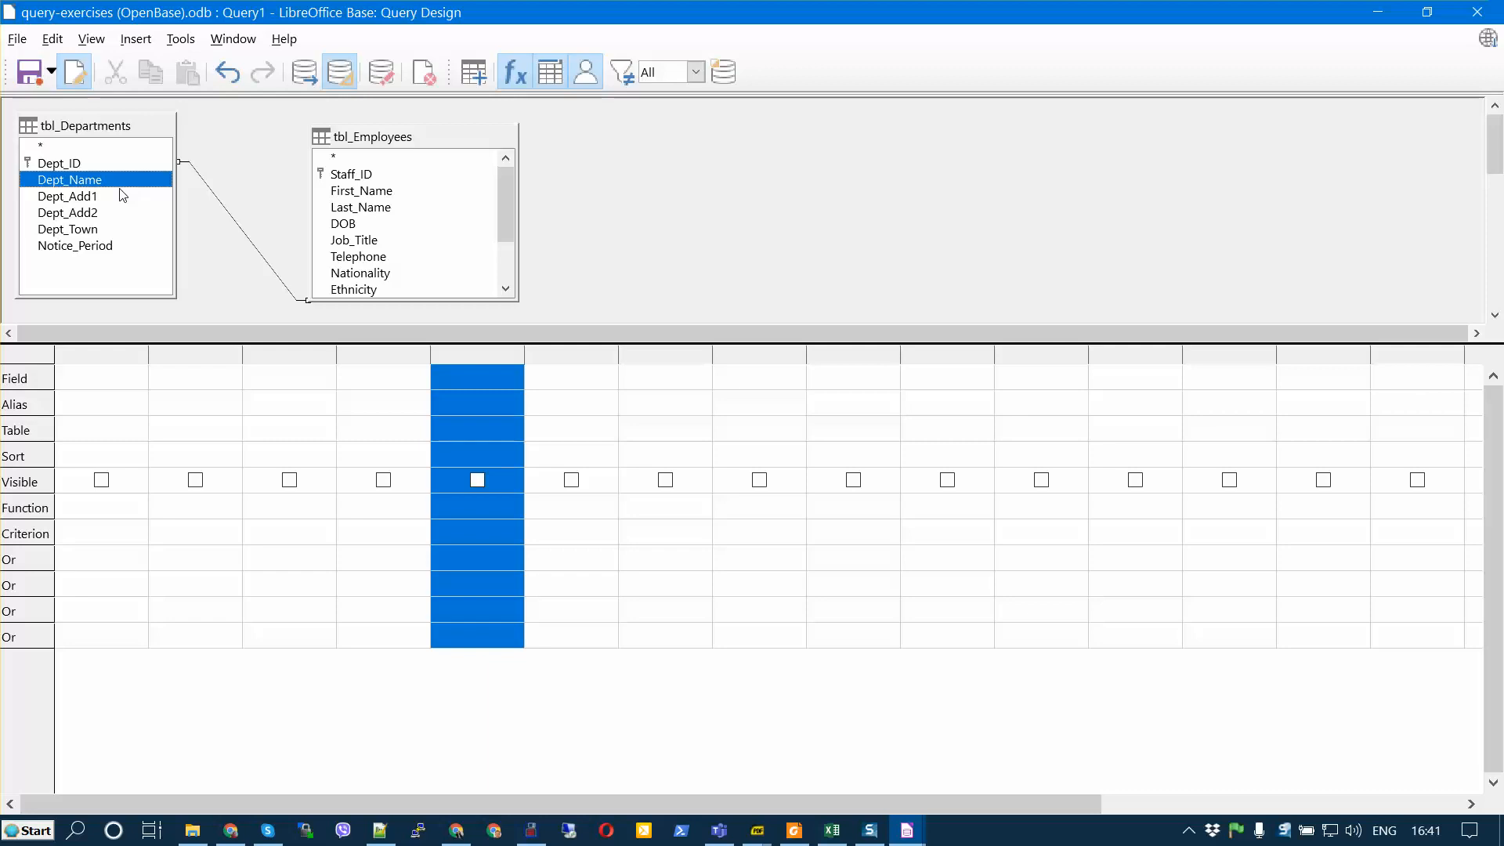
pyautogui.doubleClick(74, 163)
pyautogui.doubleClick(86, 181)
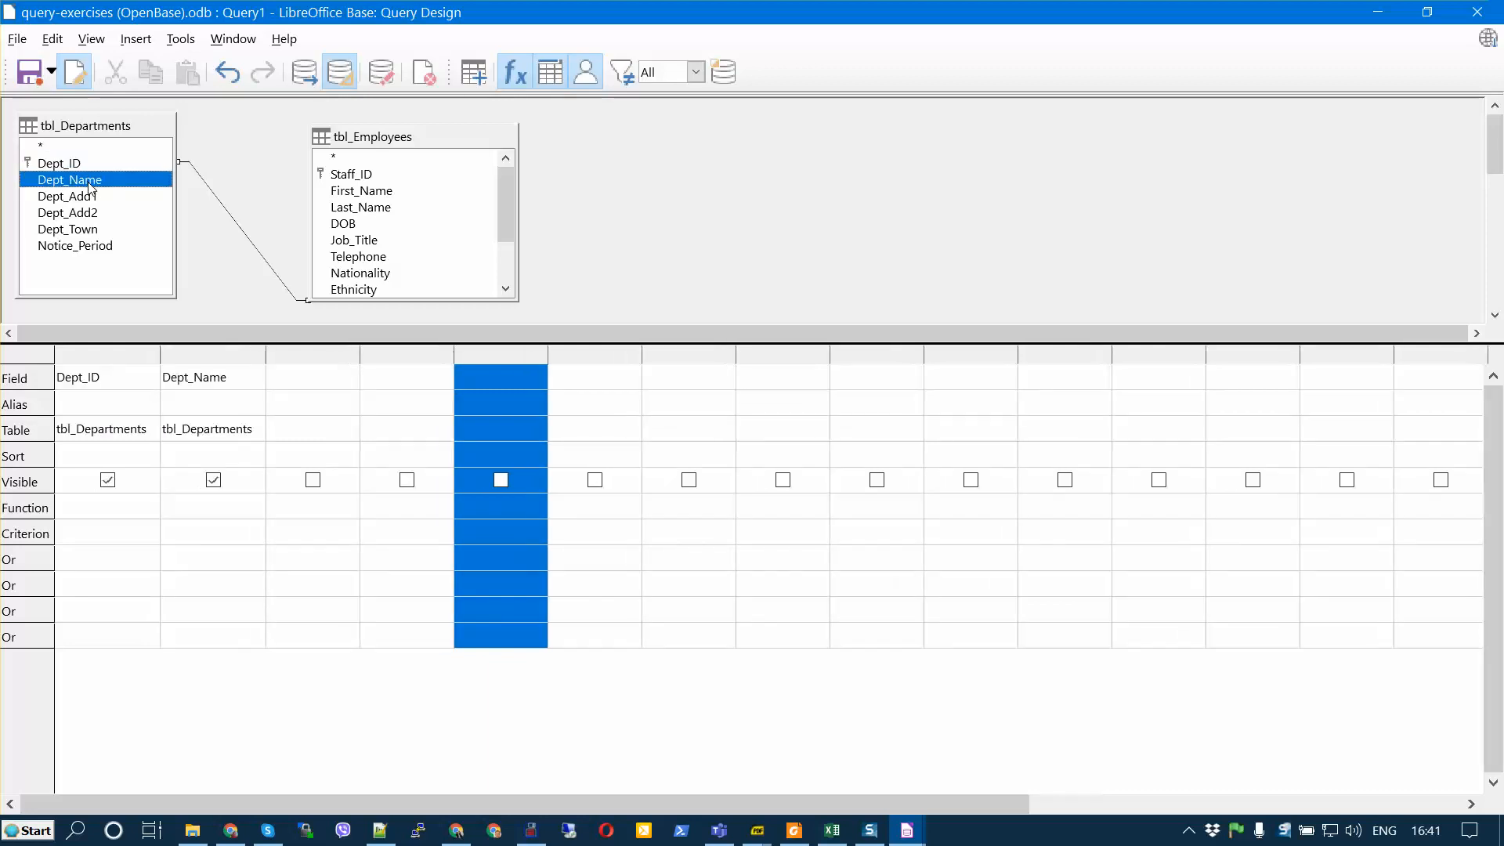
pyautogui.click(342, 175)
pyautogui.doubleClick(342, 175)
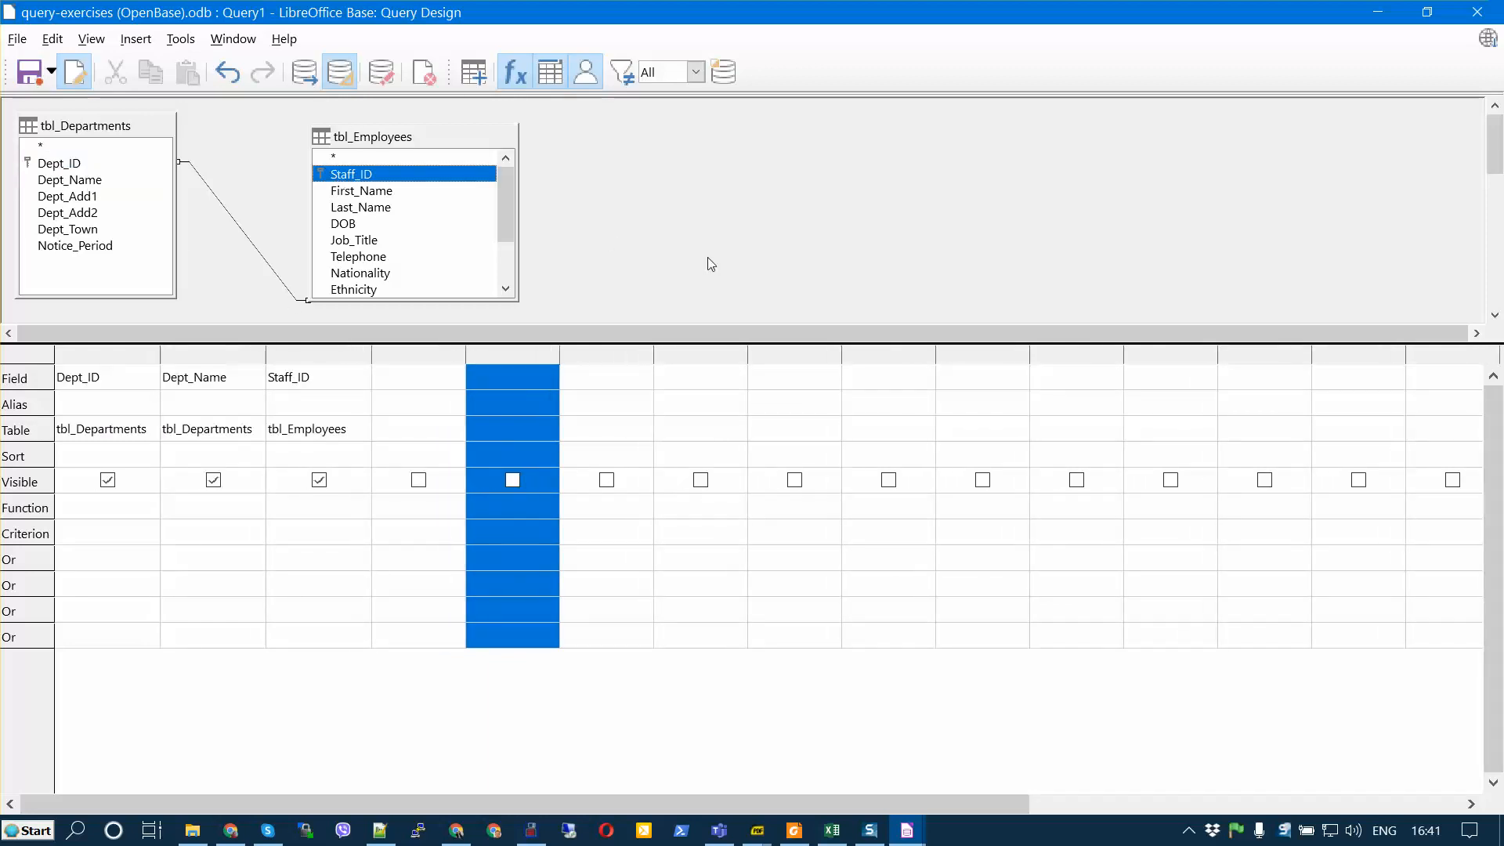
pyautogui.click(609, 533)
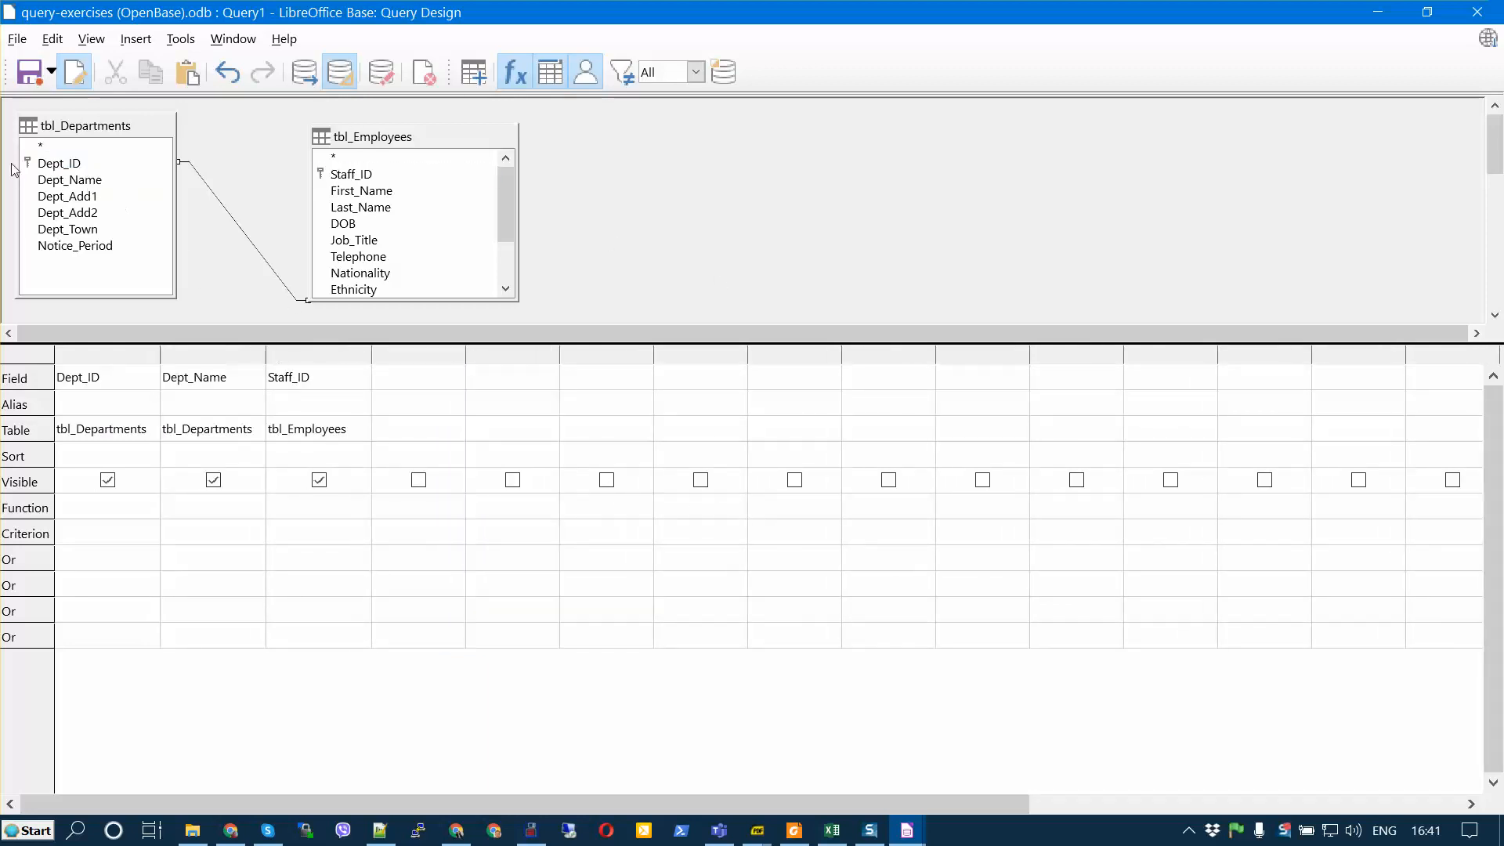
# - Save the new query as 25-1 and run it
pyautogui.click(29, 75)
pyautogui.hotkey('shift', 'Home')
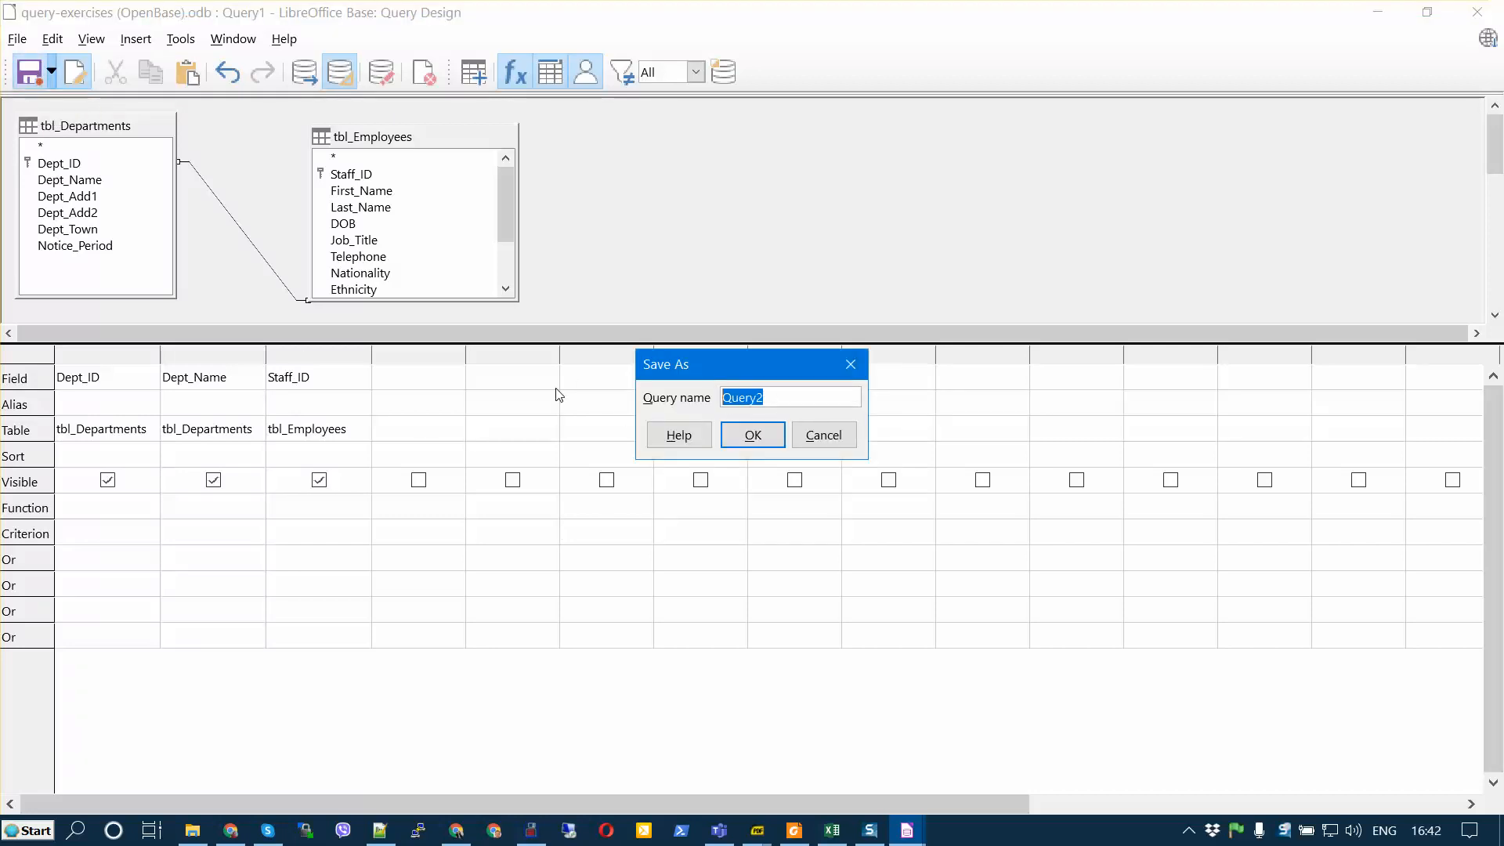
pyautogui.press('BackSpace')
pyautogui.write('5-1')
pyautogui.click(744, 437)
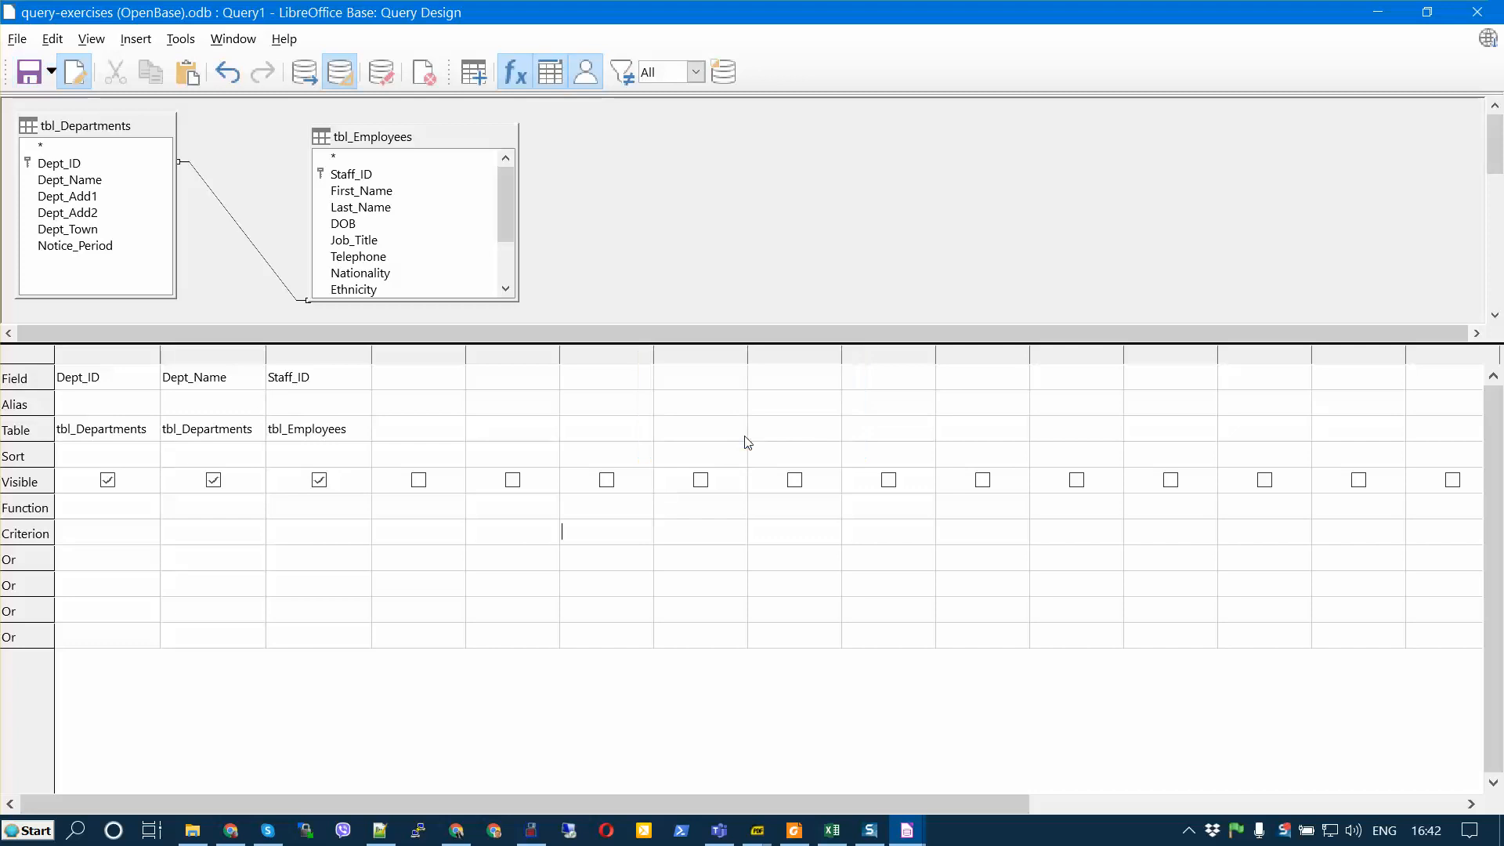
pyautogui.click(304, 75)
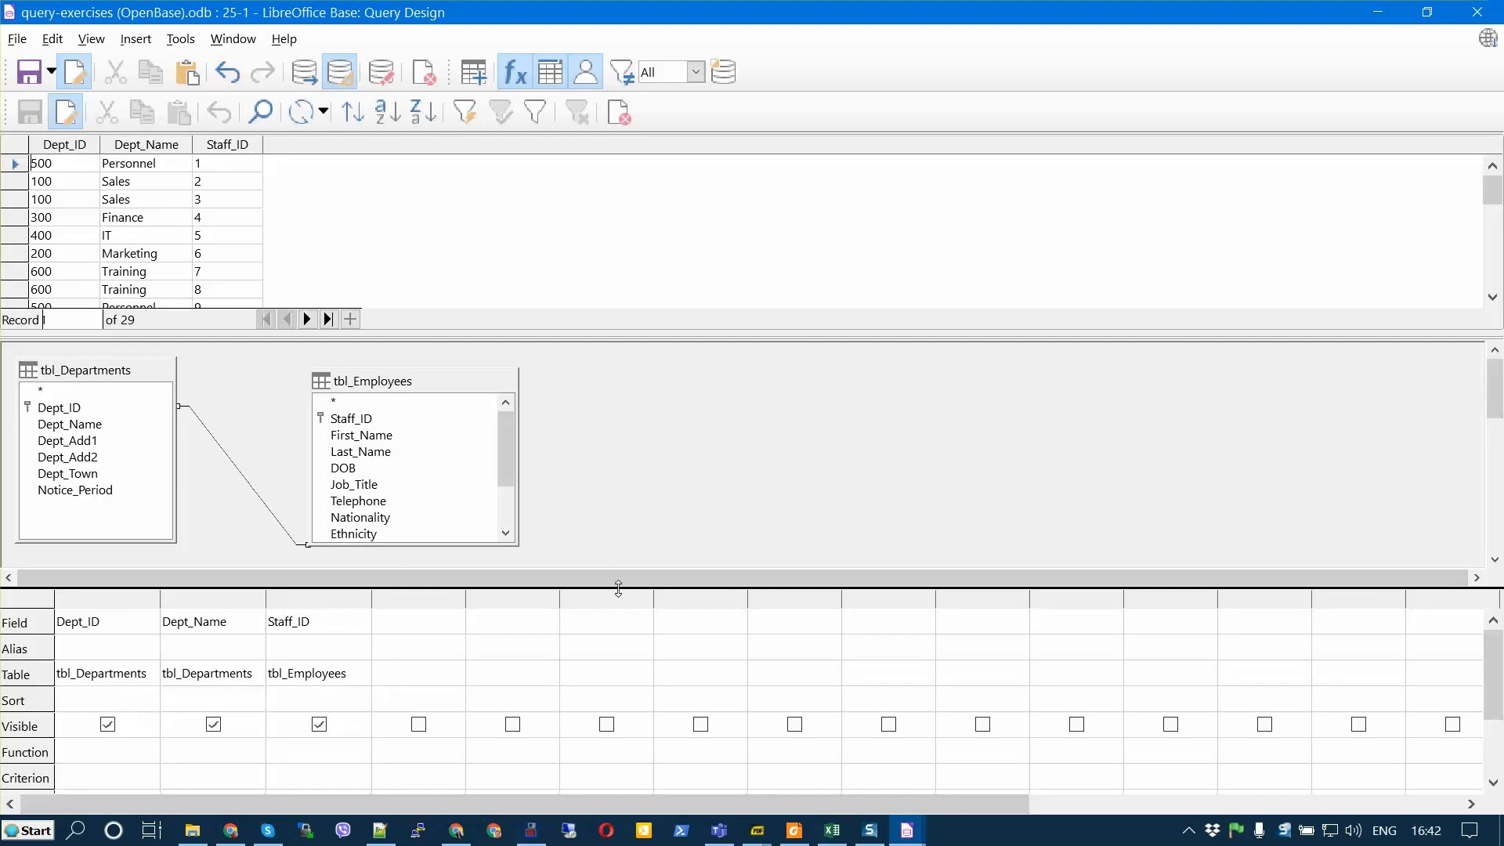
# - Set the Function row to Group for Dept_ID and Dept_Name and to Count for Staff_ID
pyautogui.moveTo(619, 589); pyautogui.dragTo(674, 490)
pyautogui.moveTo(696, 335); pyautogui.dragTo(690, 192)
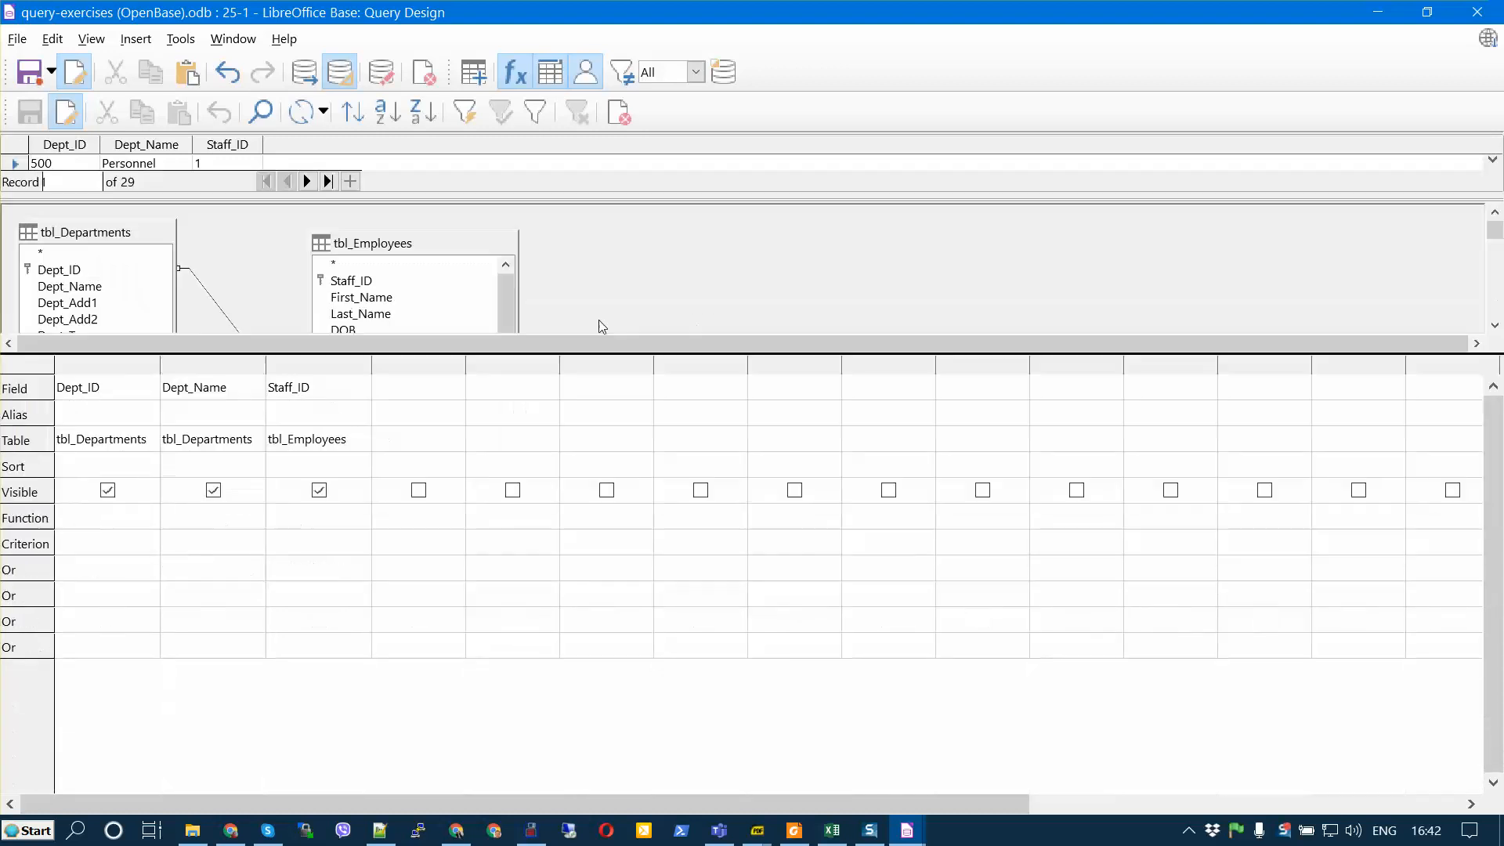
pyautogui.click(123, 521)
pyautogui.click(150, 516)
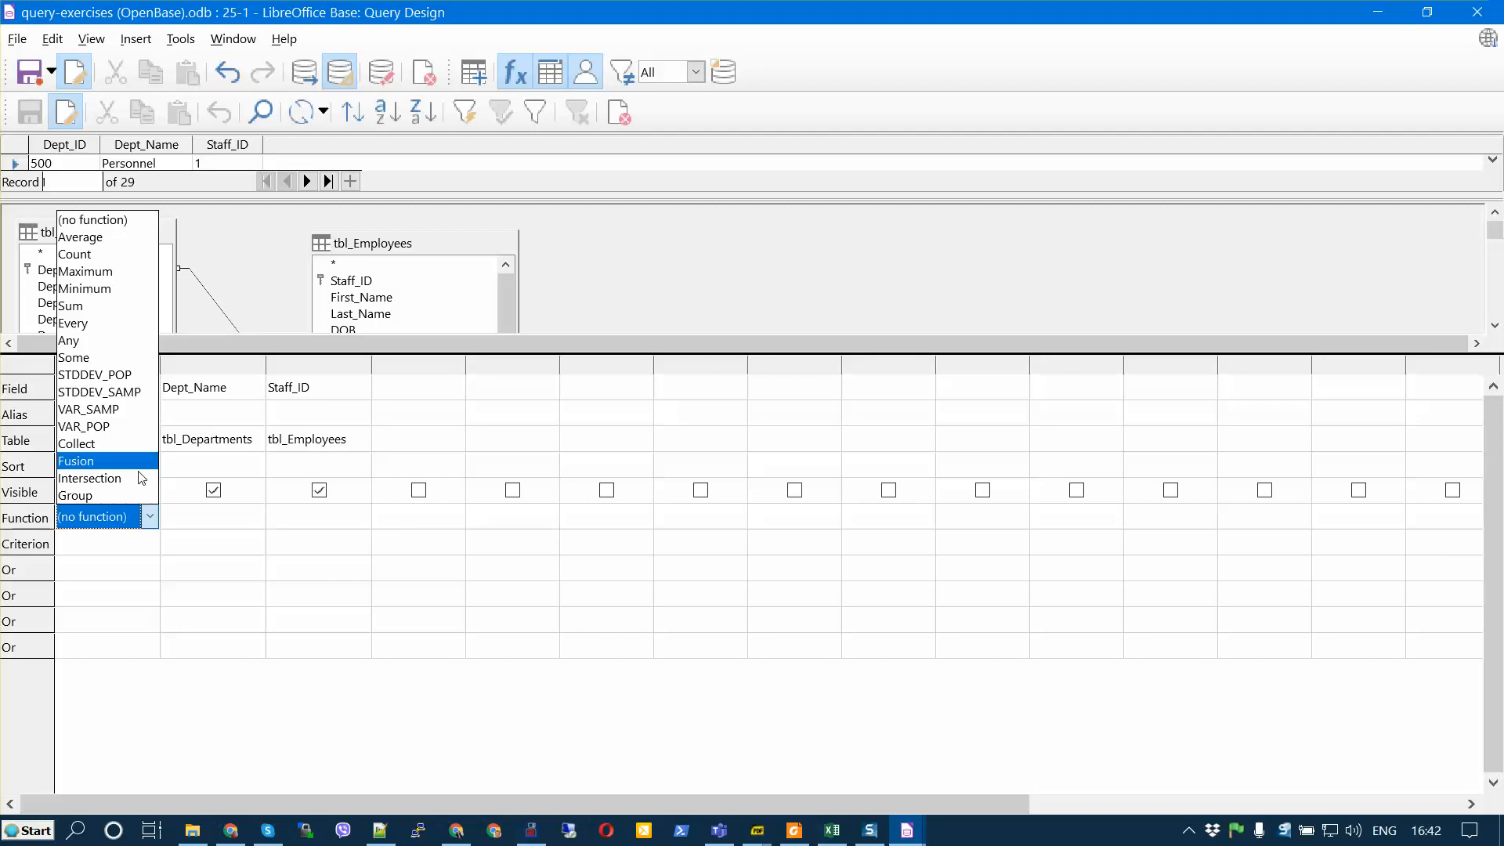
pyautogui.click(125, 498)
pyautogui.click(243, 517)
pyautogui.click(256, 517)
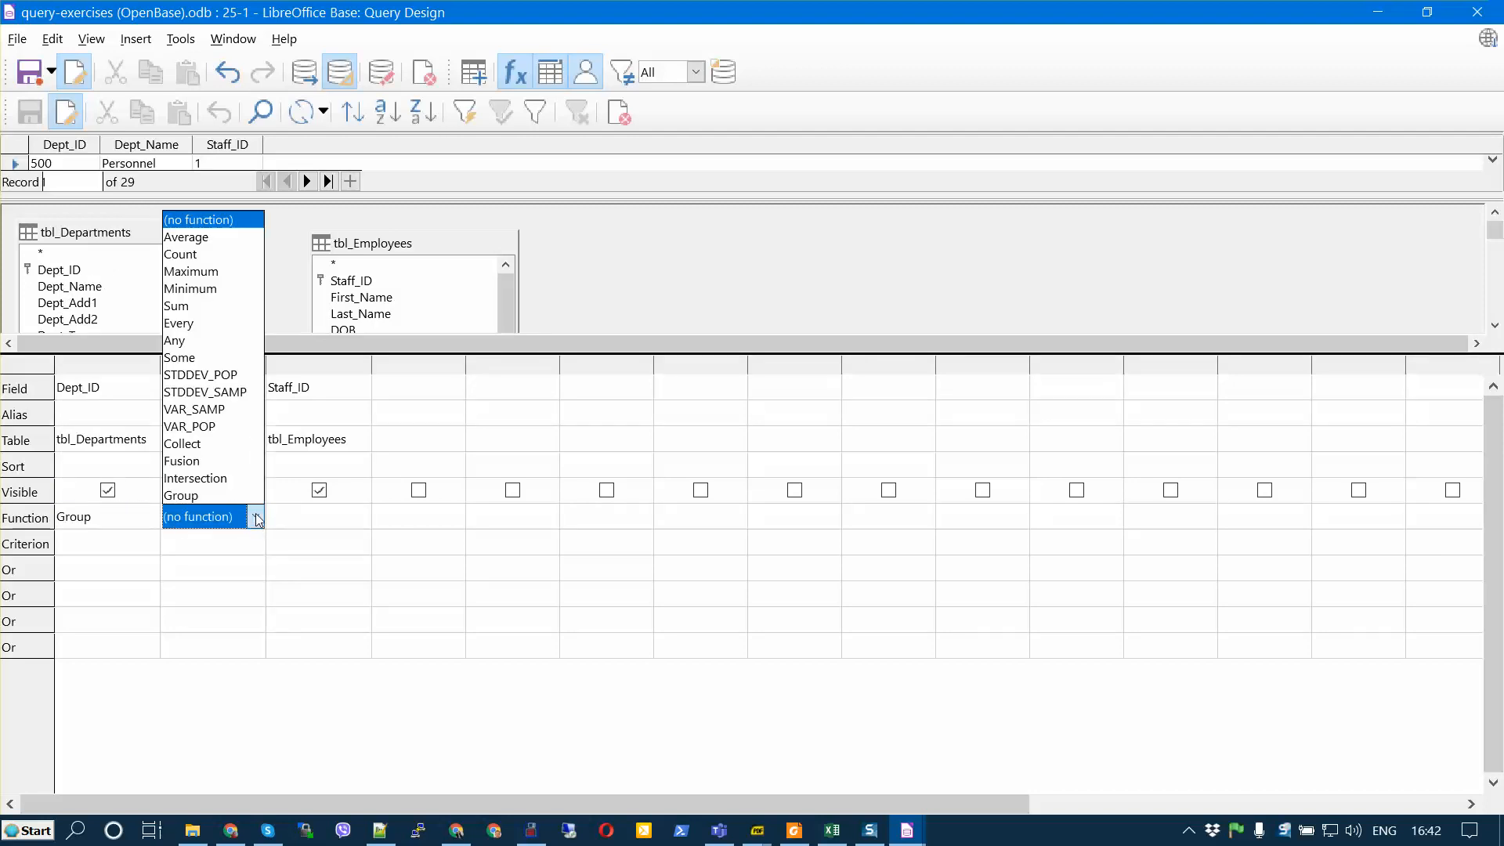
pyautogui.click(251, 495)
pyautogui.click(307, 519)
pyautogui.click(362, 517)
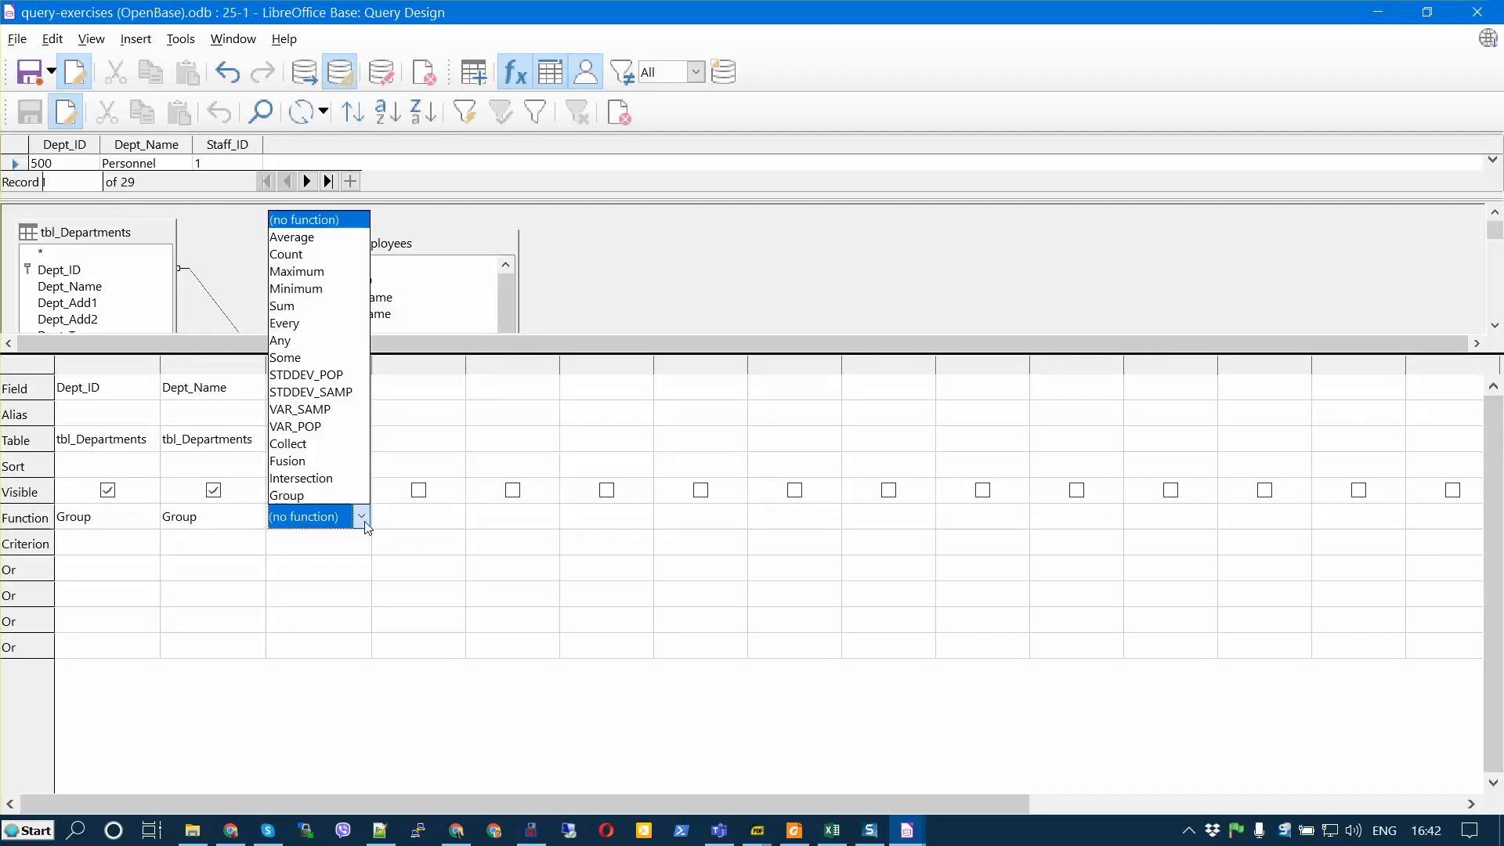
pyautogui.click(290, 254)
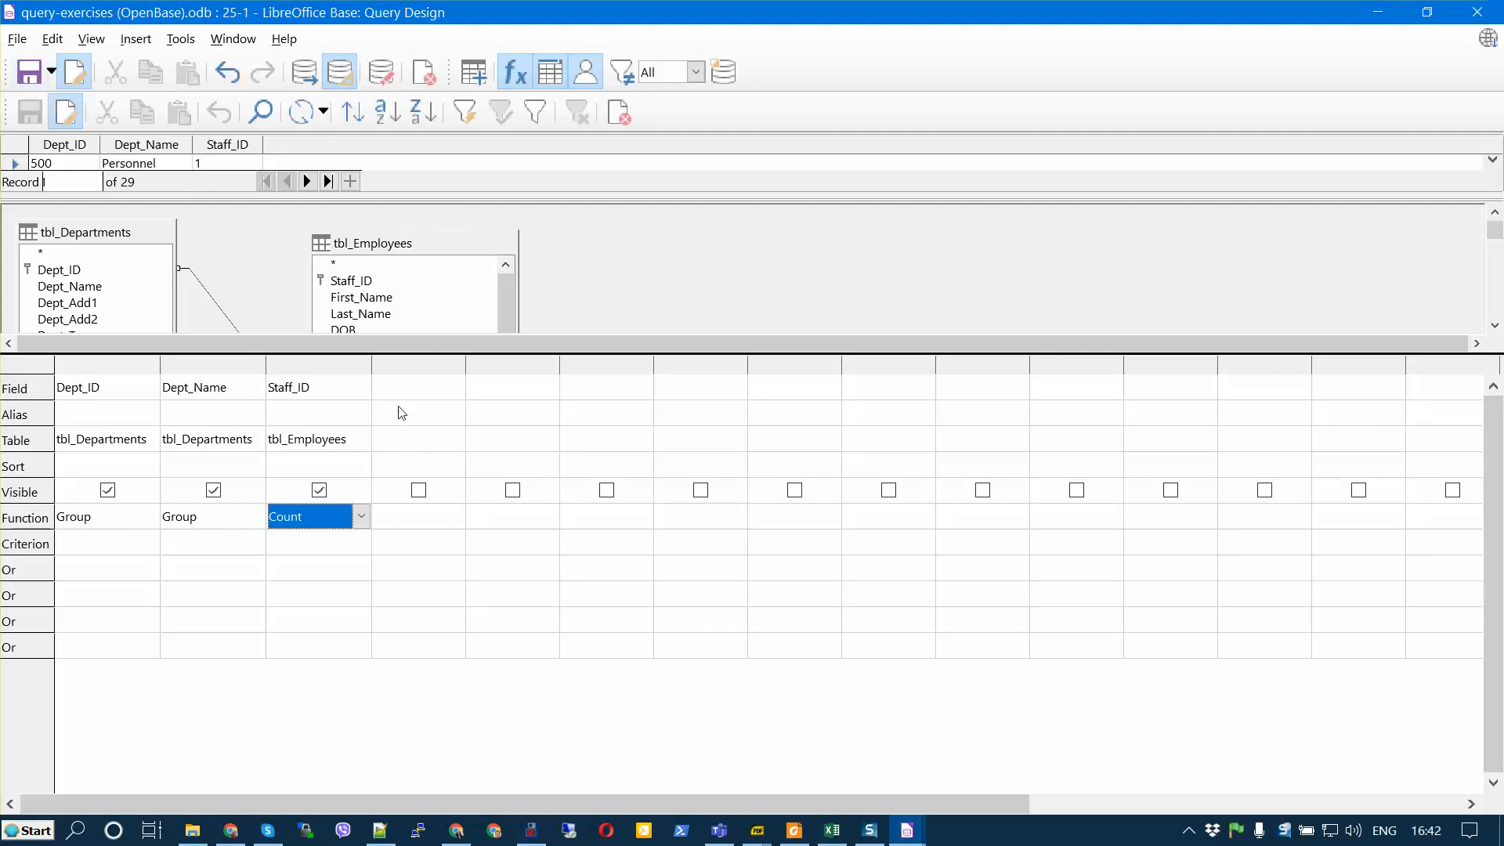
# - Run the grouped query 25-1 with an enlarged results area, and save and close it
pyautogui.click(305, 73)
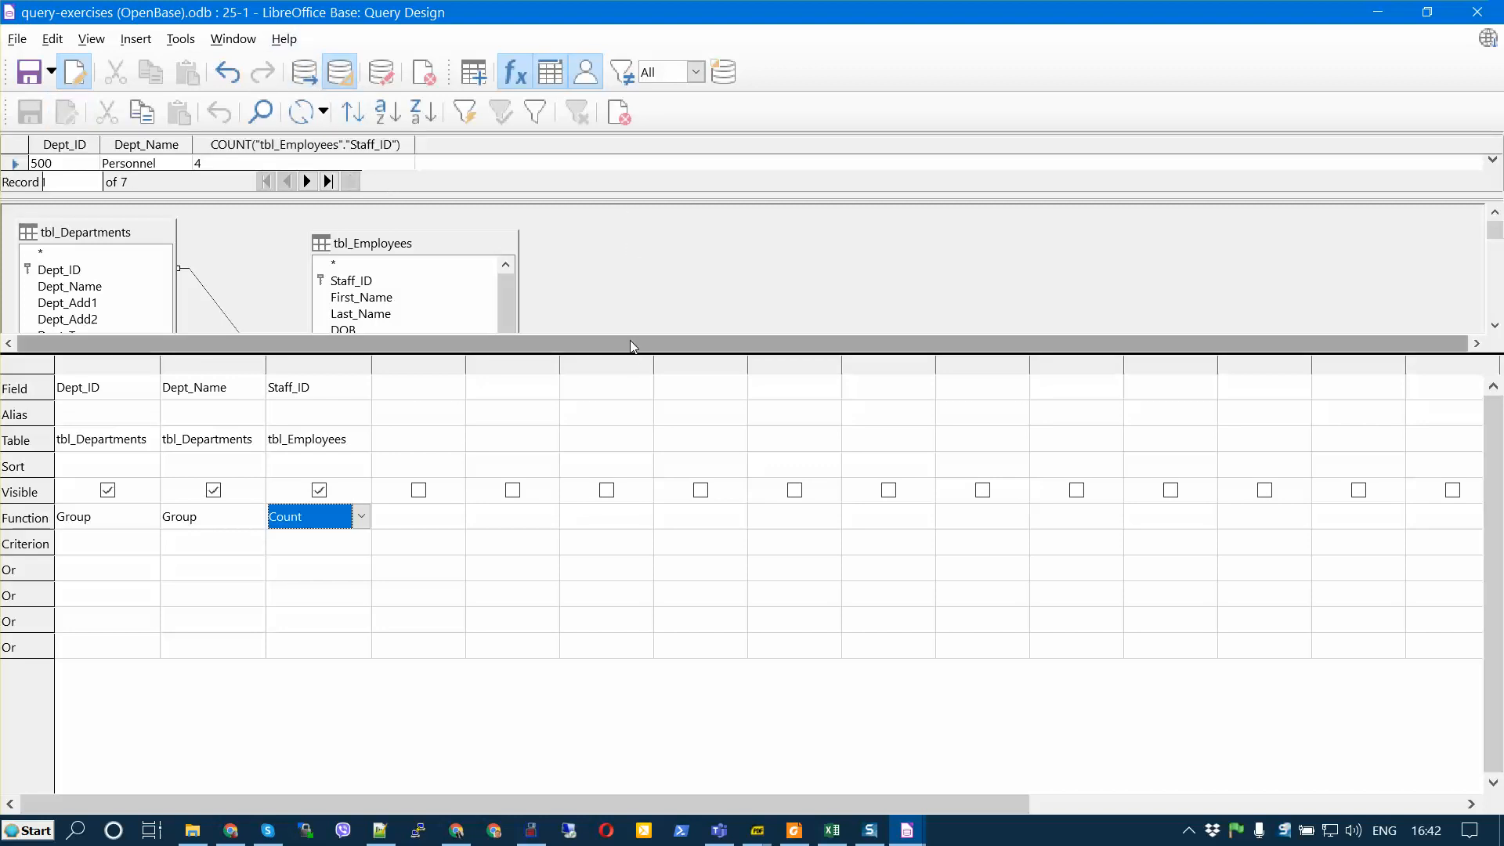
pyautogui.moveTo(626, 355); pyautogui.dragTo(643, 503)
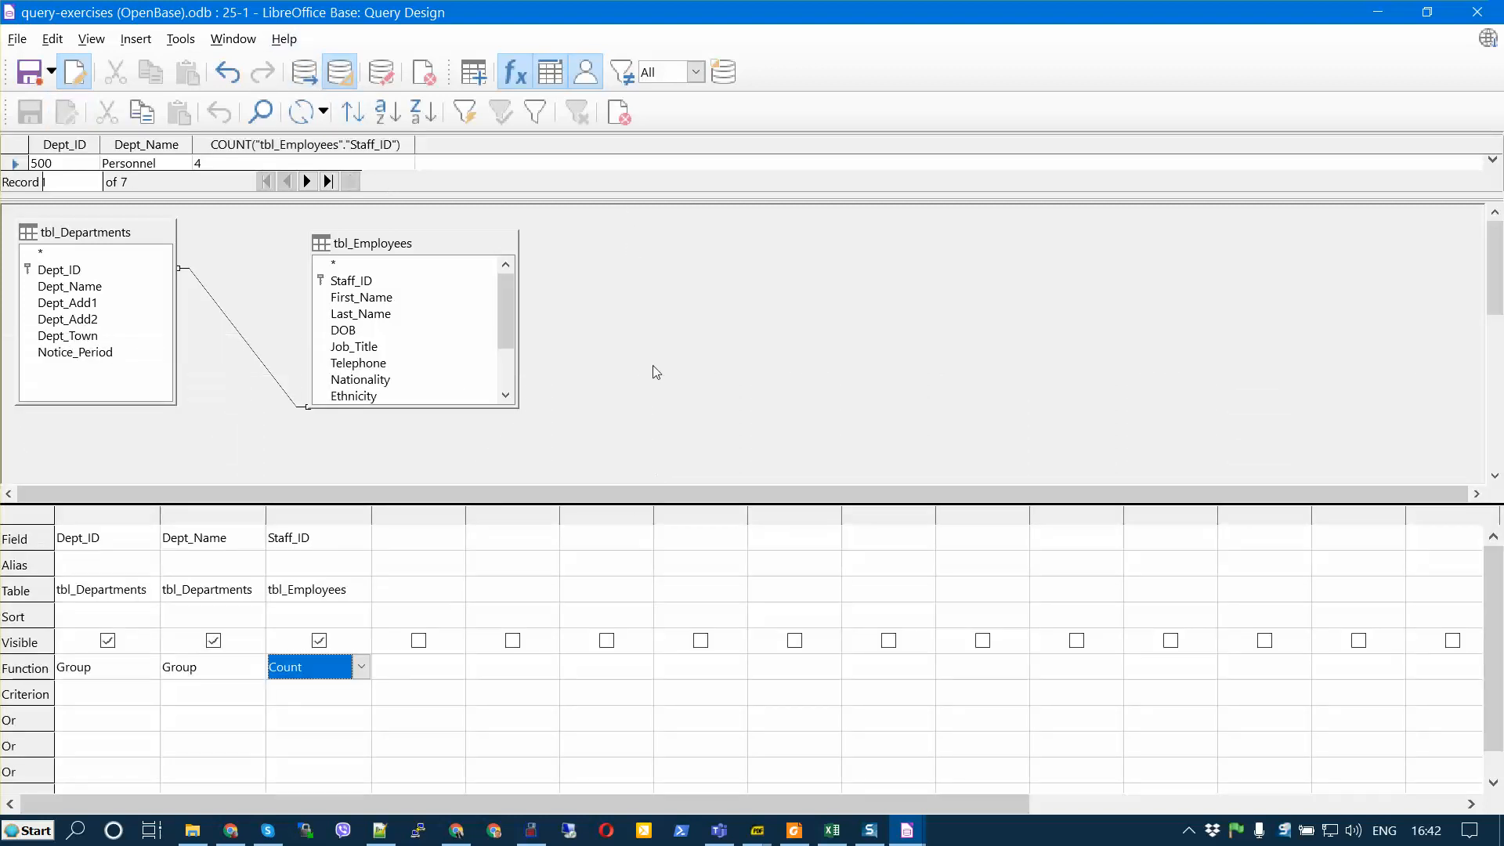
pyautogui.moveTo(621, 192); pyautogui.dragTo(635, 382)
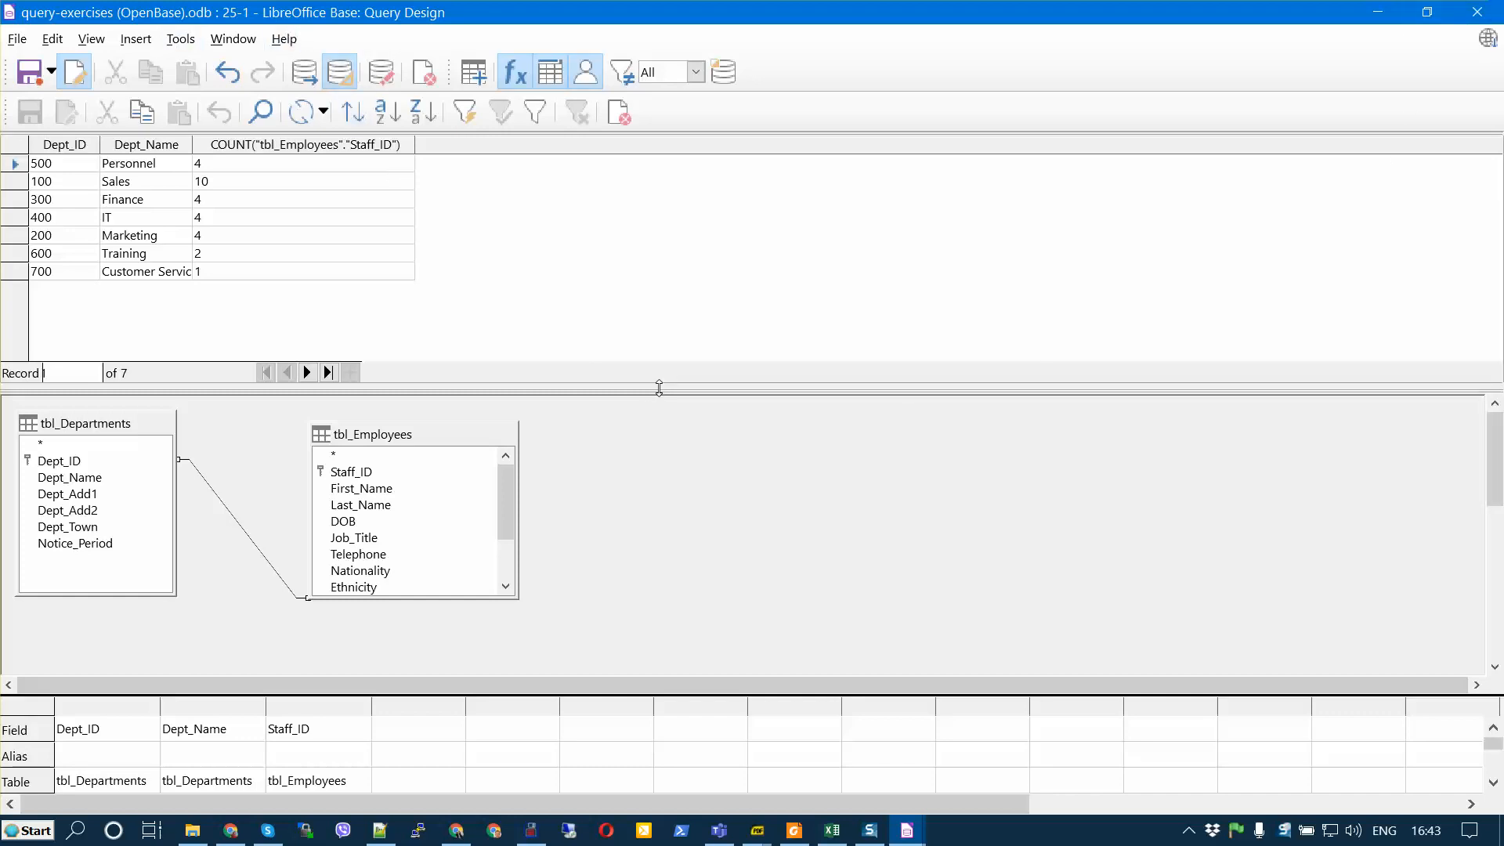
pyautogui.moveTo(659, 387); pyautogui.dragTo(650, 355)
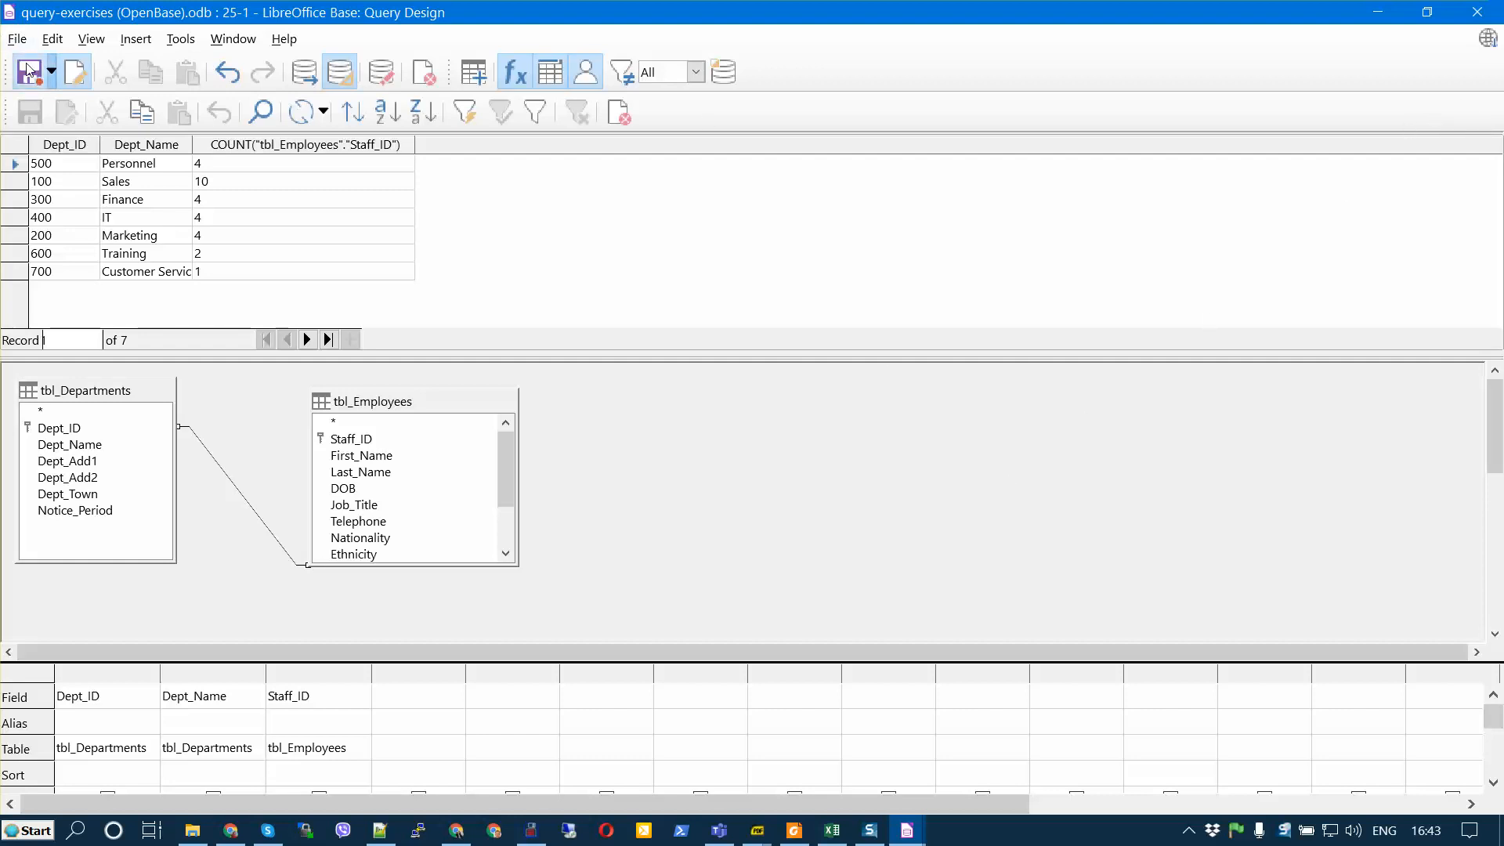
pyautogui.click(1478, 11)
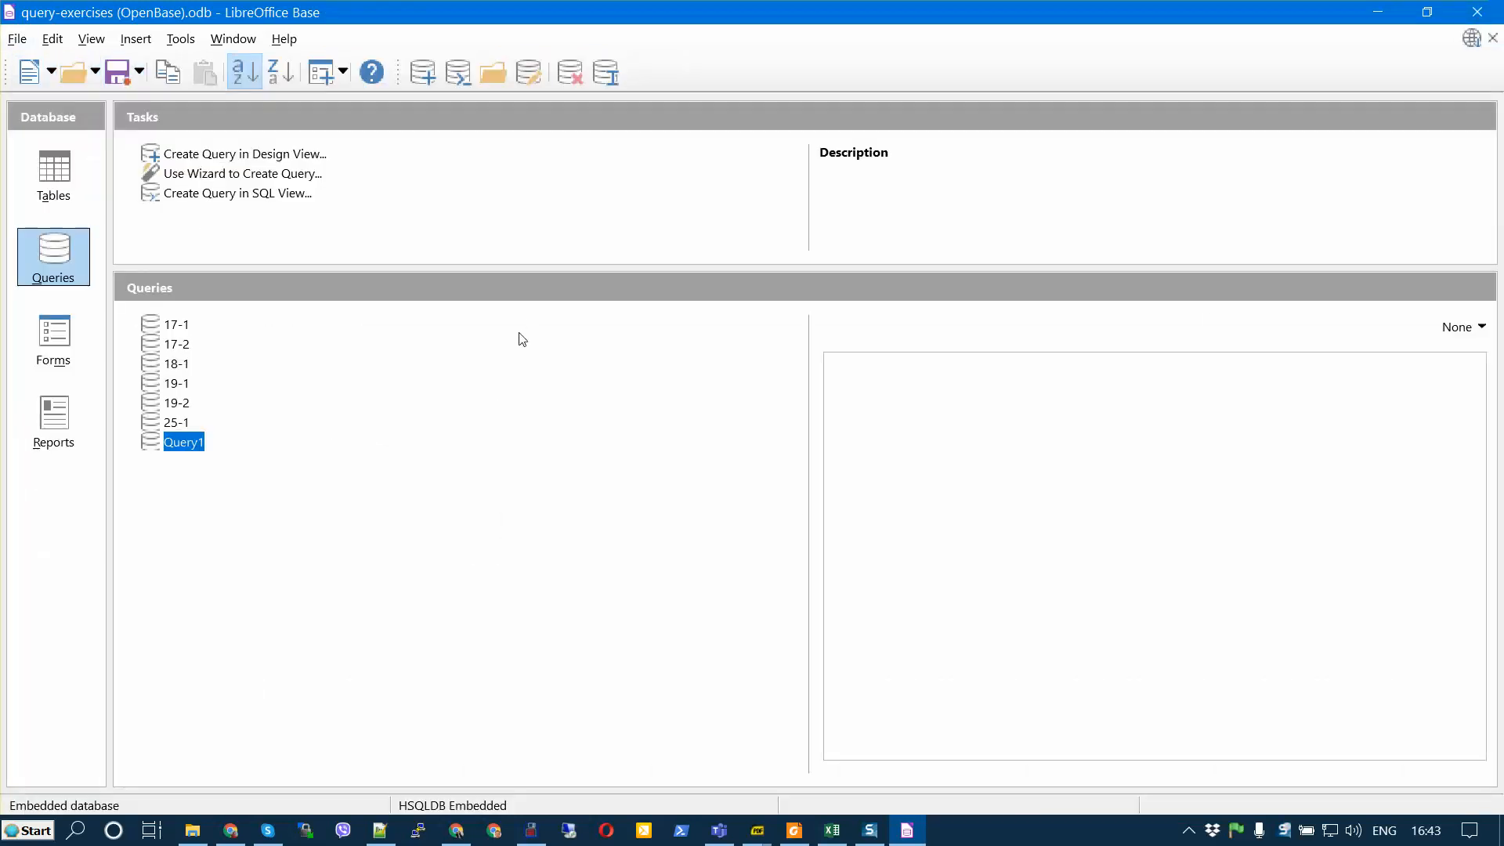